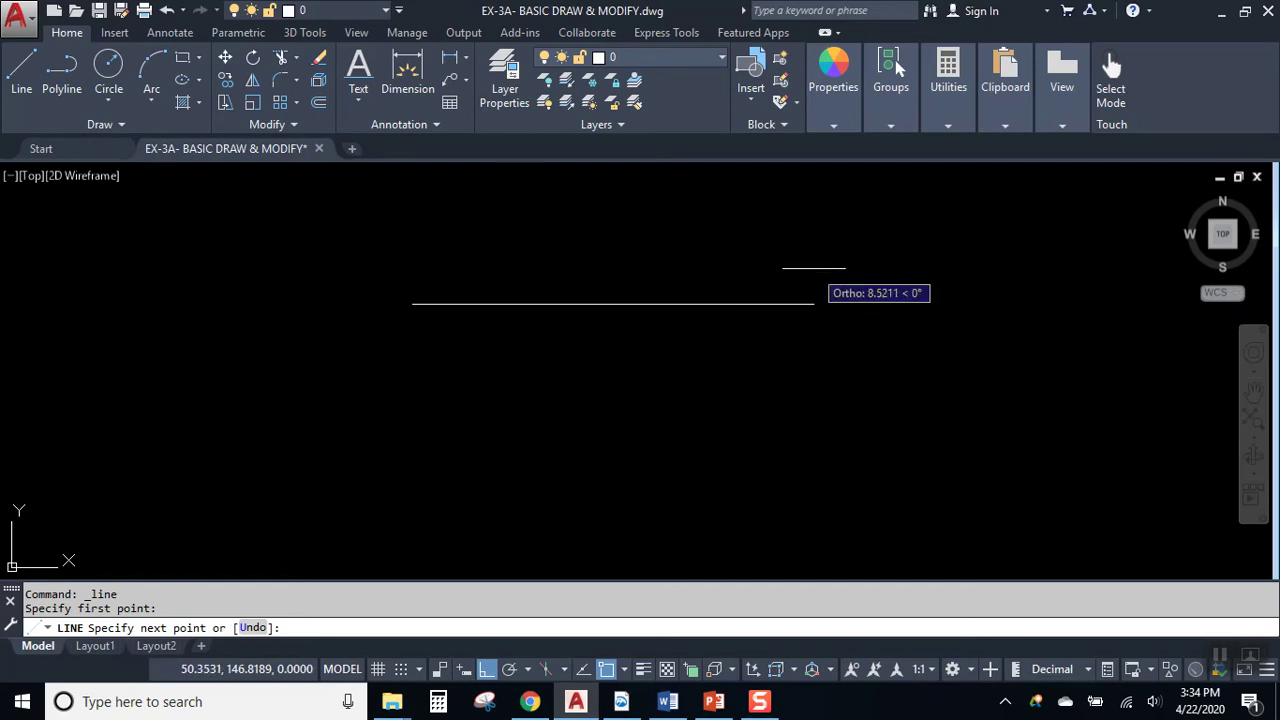
Step: Draw a 5 by 5 square with line segments of 5 right, 5 down, 5 left and 5 up
text(5)
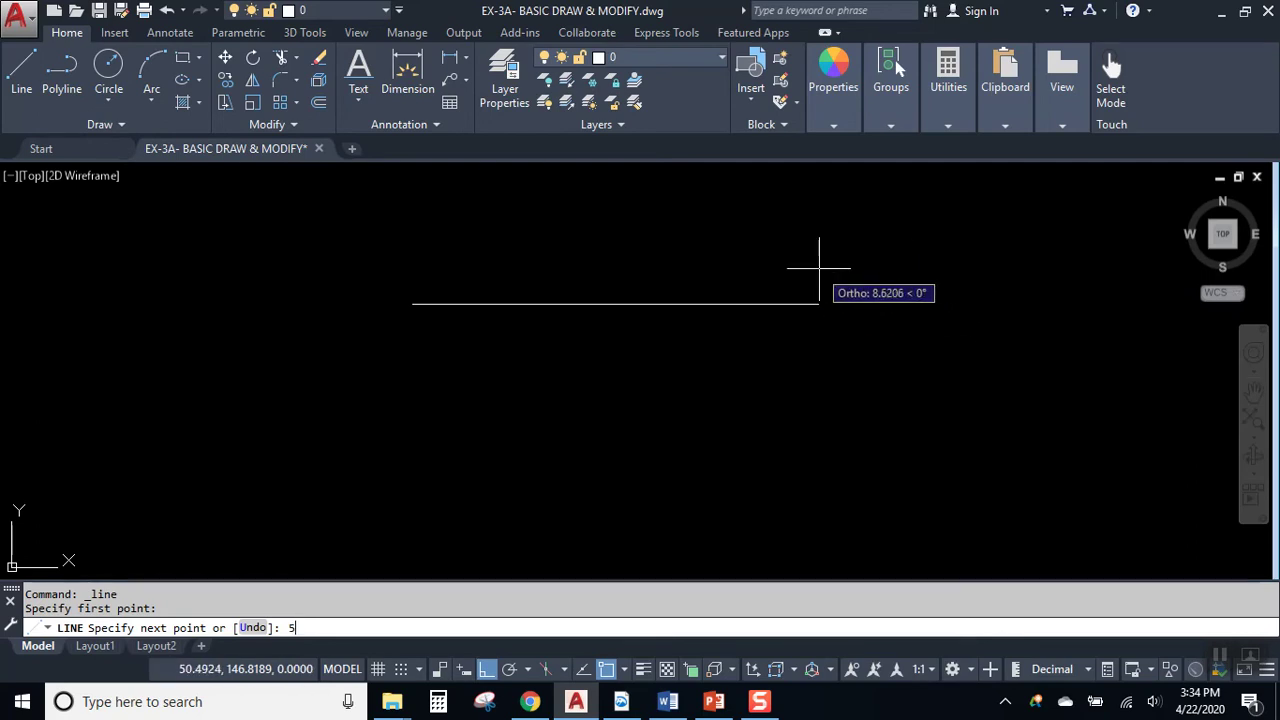
key(Return)
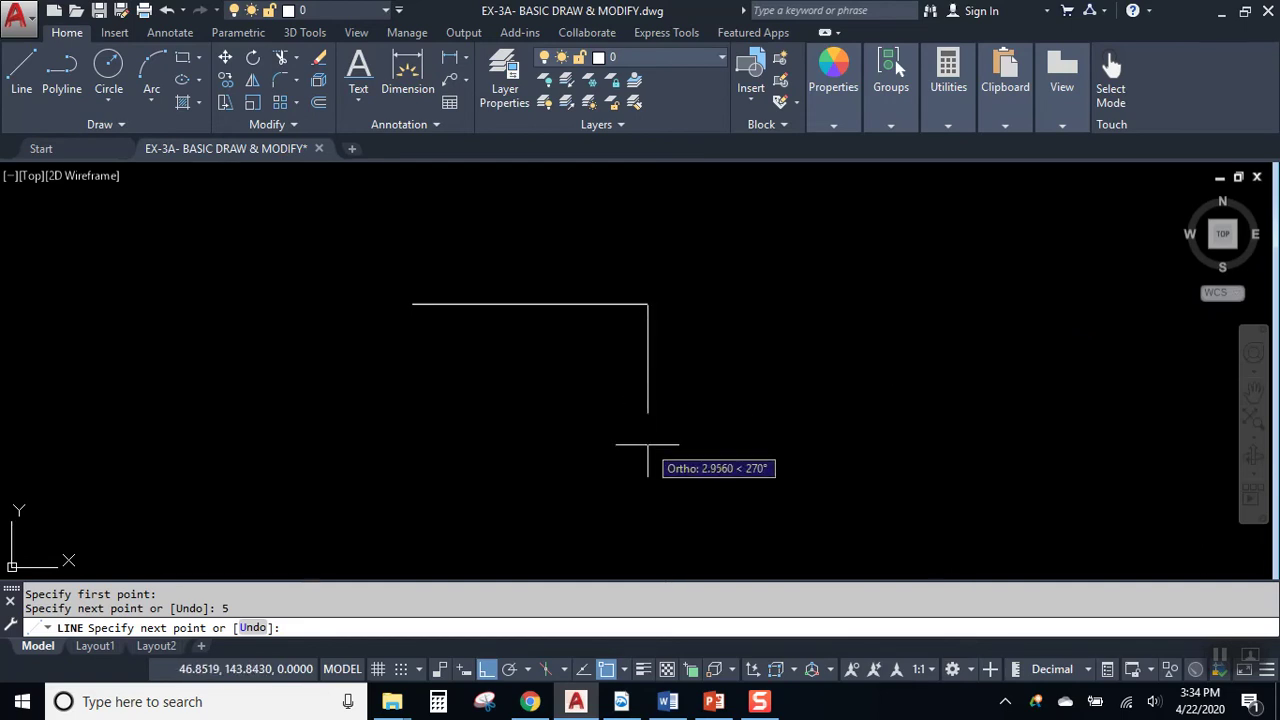
text(5)
key(Return)
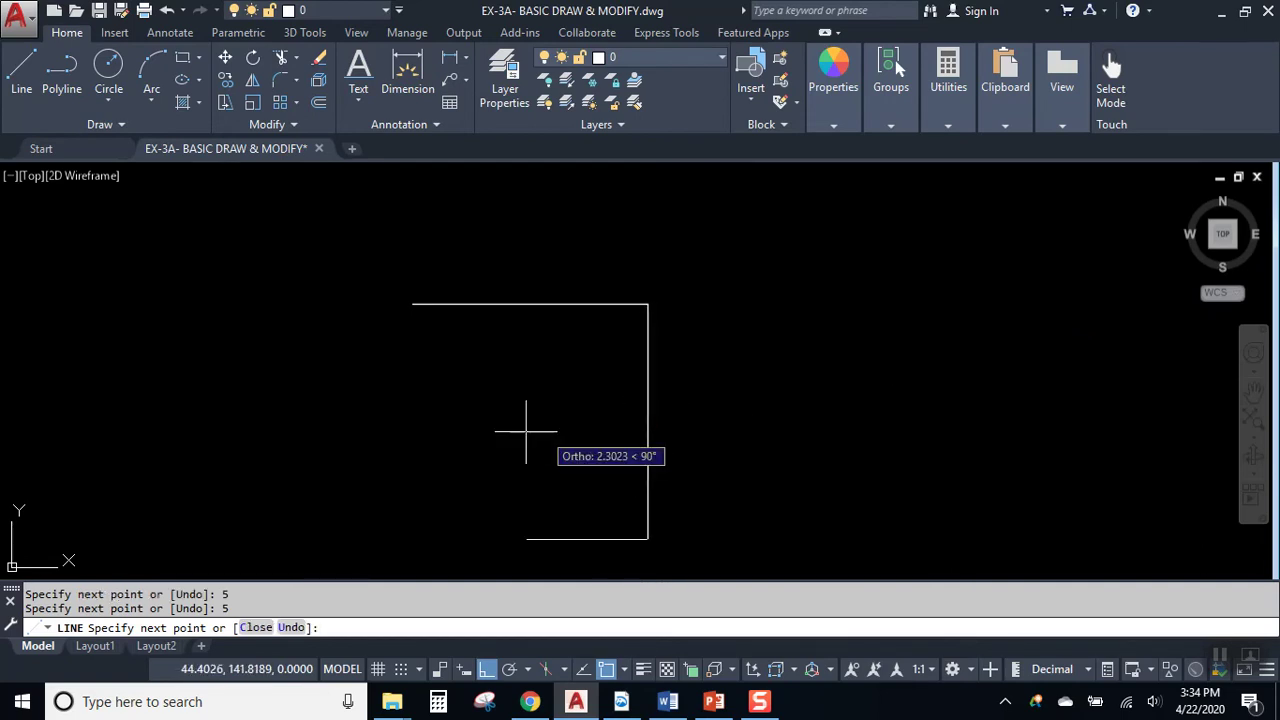
middle_drag(502, 444, 640, 359)
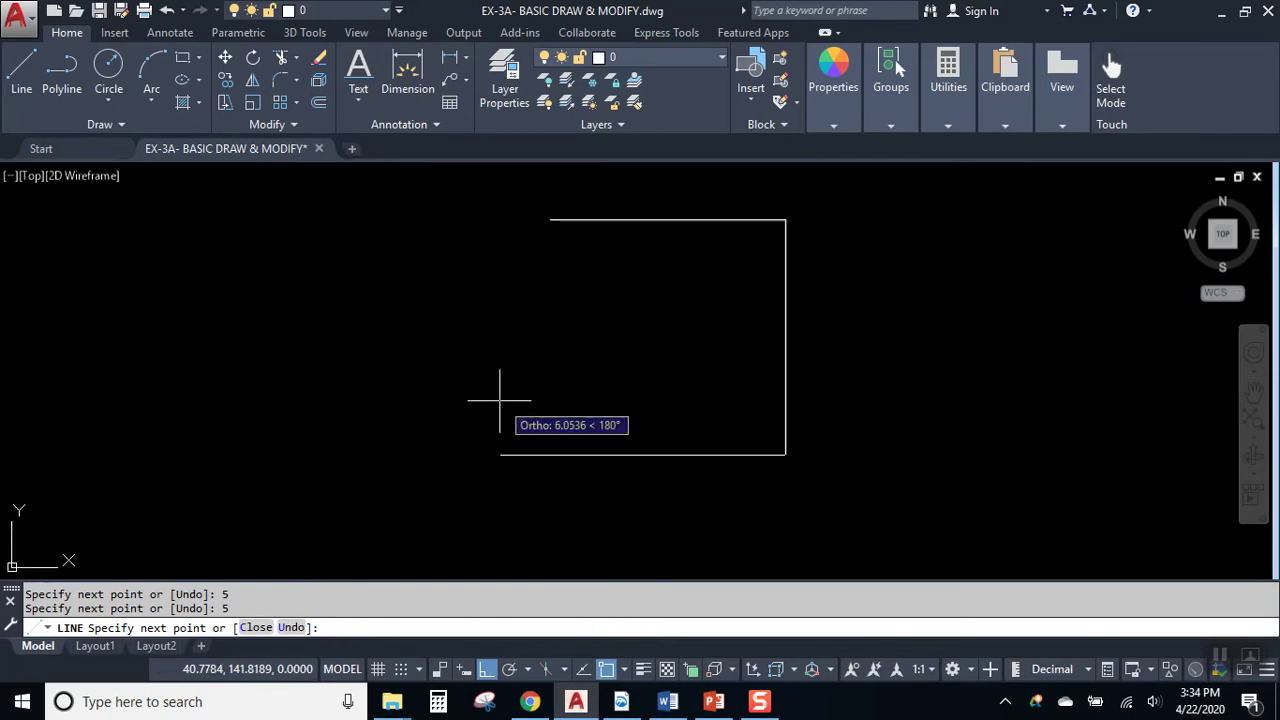
text(5)
key(Return)
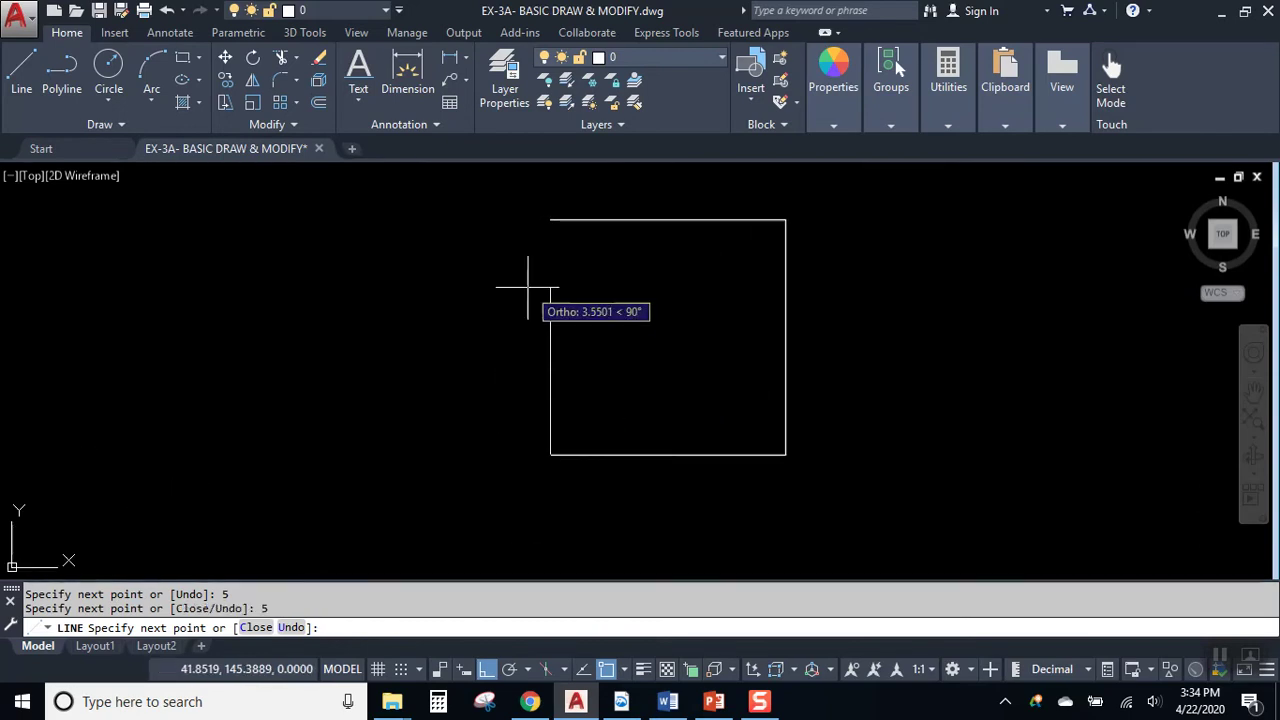
text(5)
key(Return)
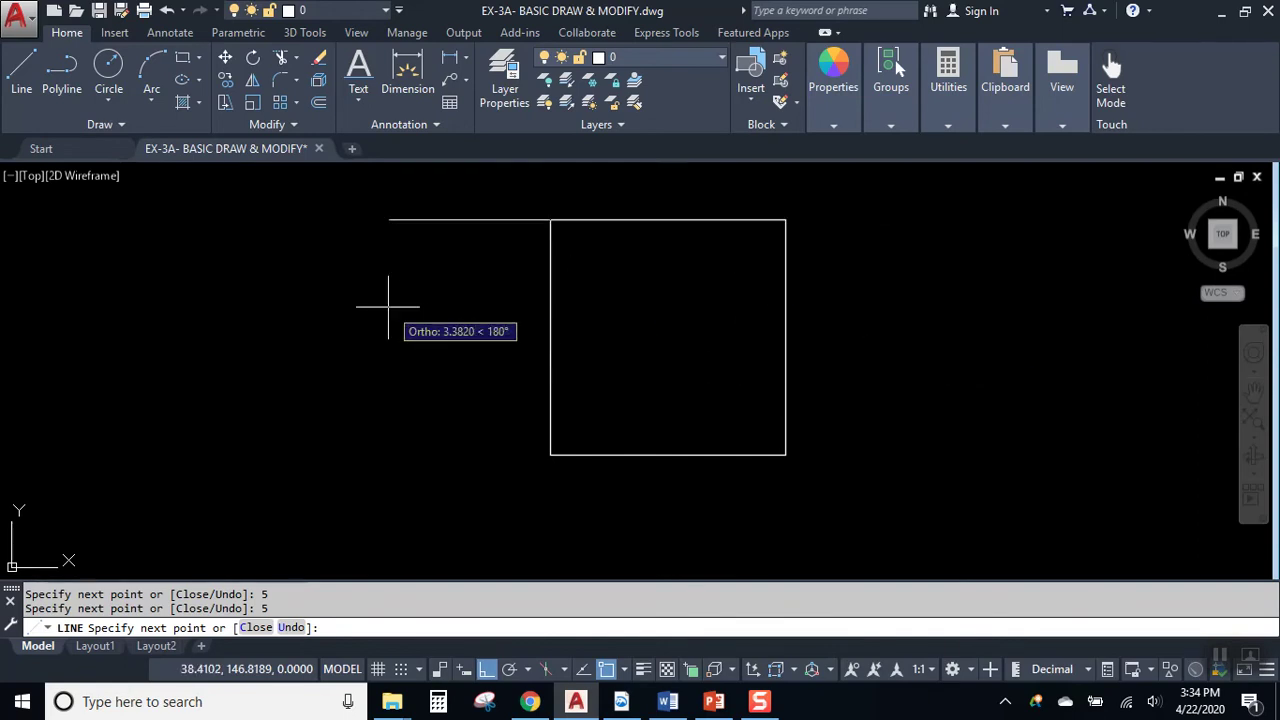
key(Return)
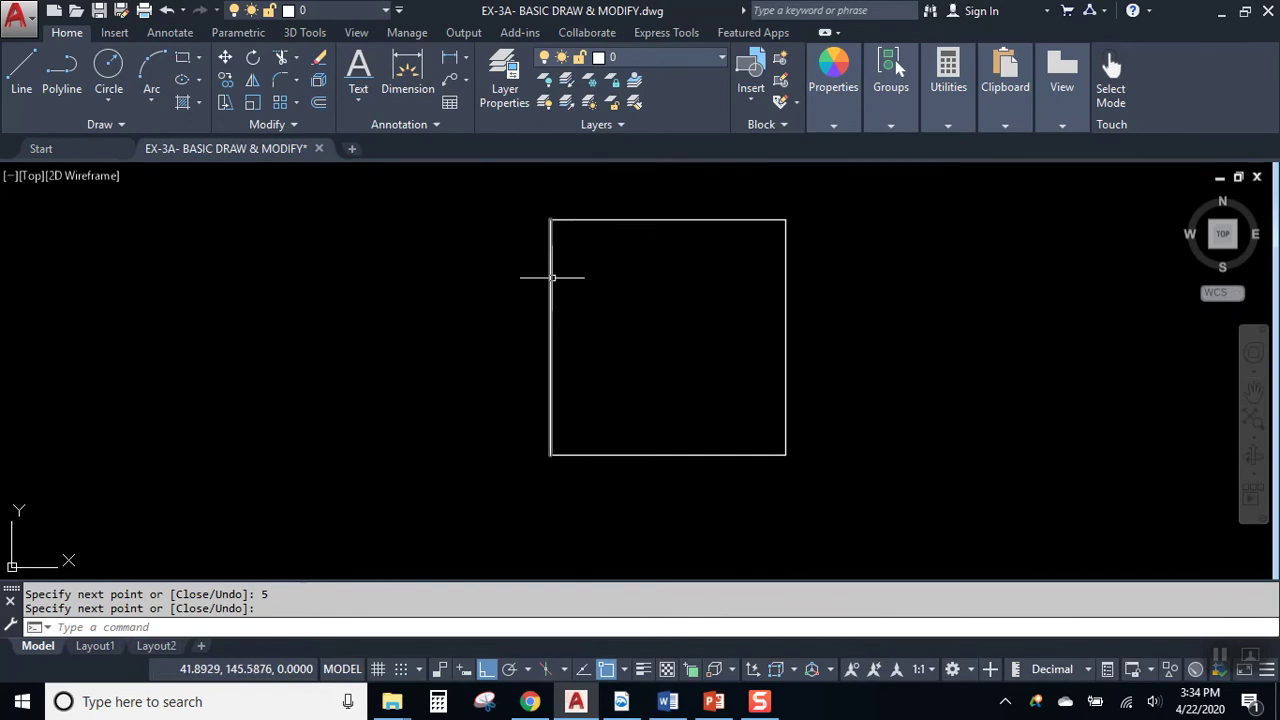
Step: Dimension the square's left edge and bottom edge, placing both dimensions outside the shape
click(416, 88)
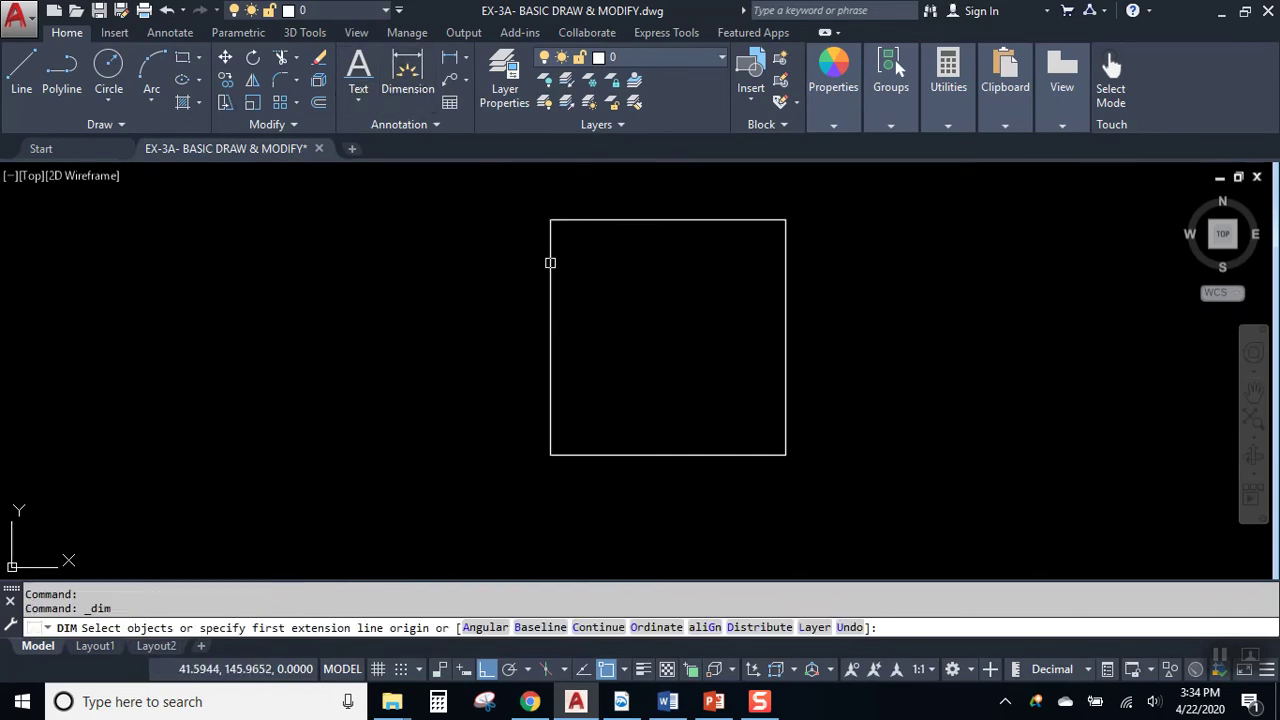
click(550, 252)
click(465, 280)
click(609, 455)
click(696, 498)
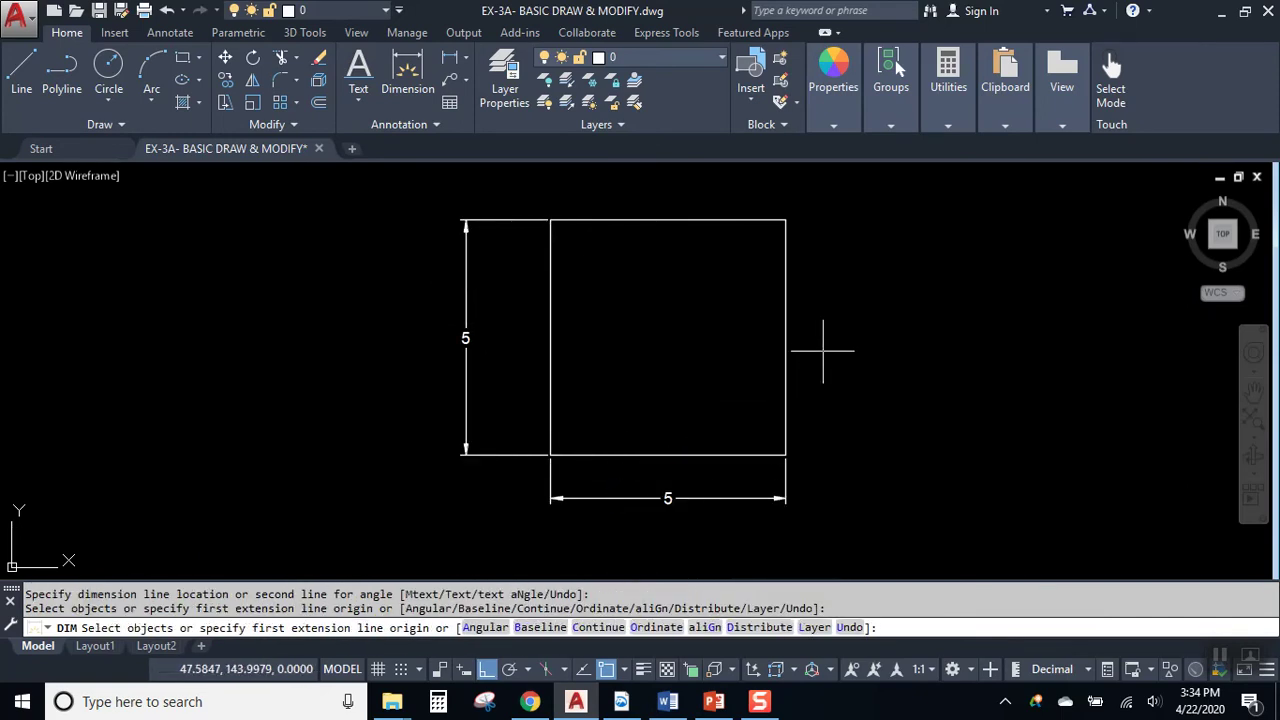
key(Escape)
mouse_move(826, 347)
middle_down()
mouse_move(831, 337)
mouse_move(800, 328)
middle_up()
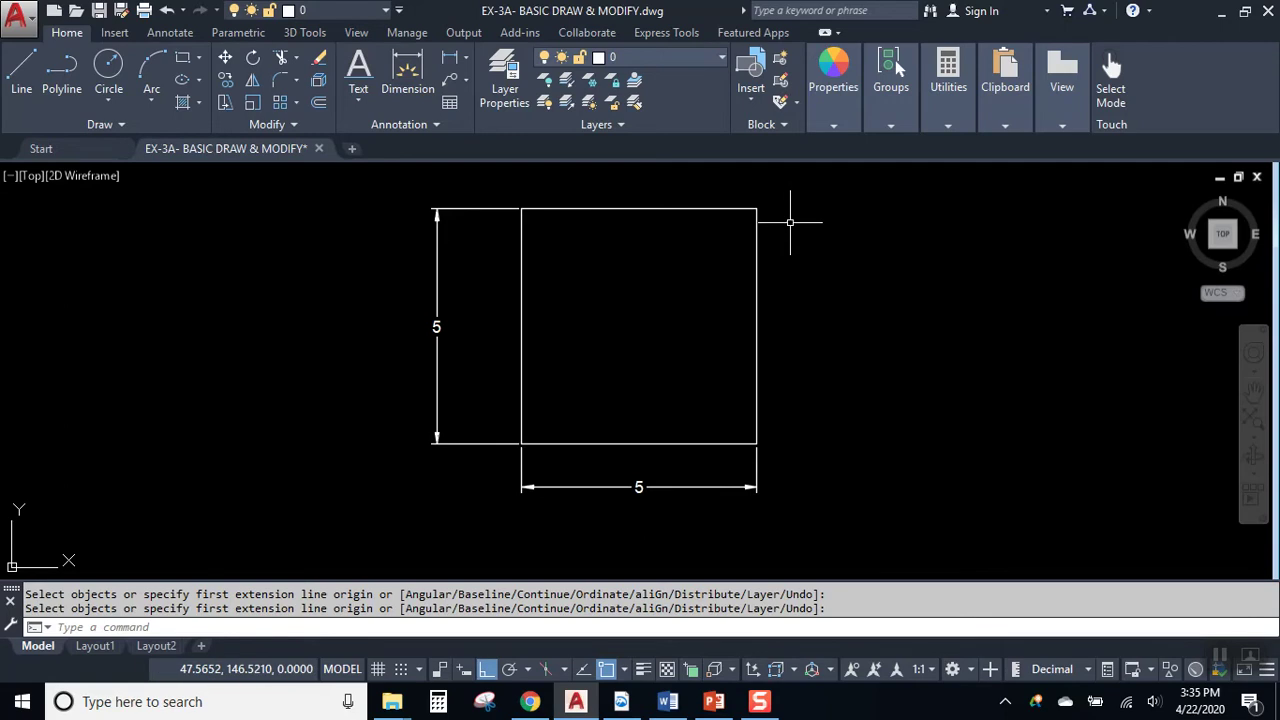
Step: Delete the two dimensions on the square
key(Escape)
click(519, 466)
click(492, 450)
click(458, 432)
key(Delete)
Step: Start a line outline below the yellow L-shape in the Lines and Polylines exercise with segments 7 right, 1.5 down and 3.5 left
scroll(457, 434, down, 4)
middle_drag(547, 434, 759, 289)
scroll(759, 289, down, 3)
scroll(745, 328, up, 5)
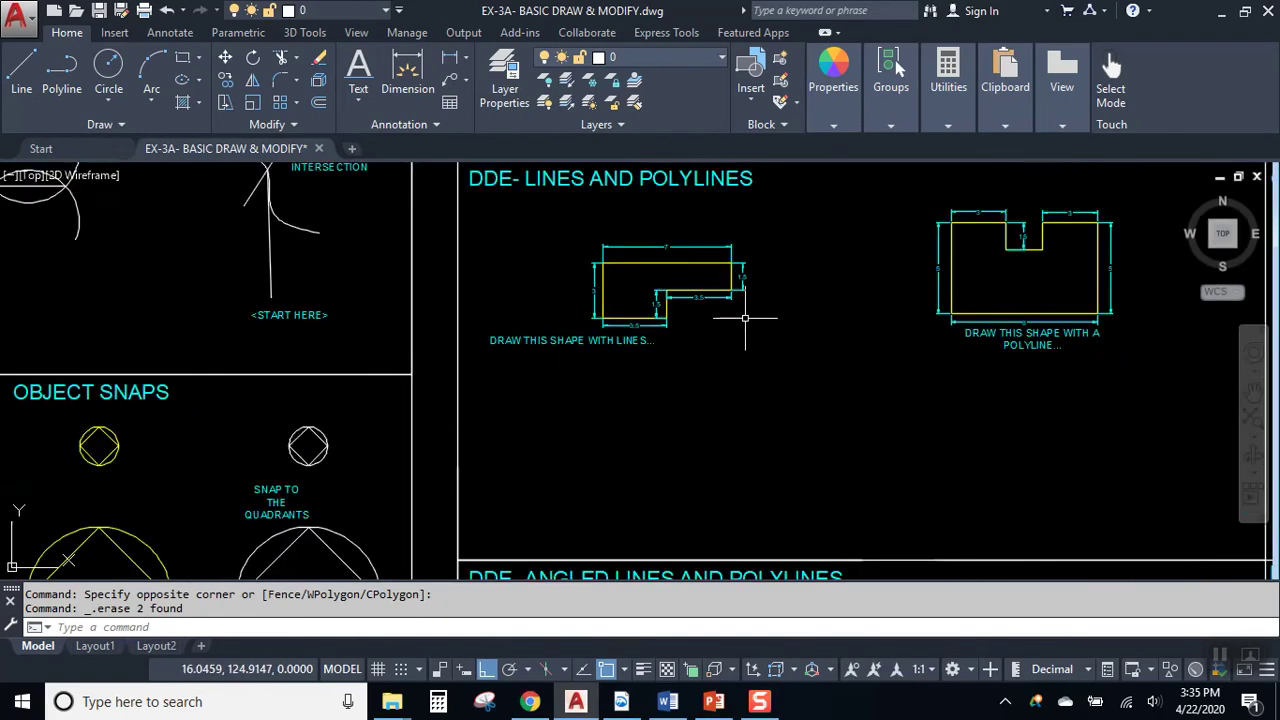
scroll(745, 328, up, 1)
scroll(590, 292, up, 1)
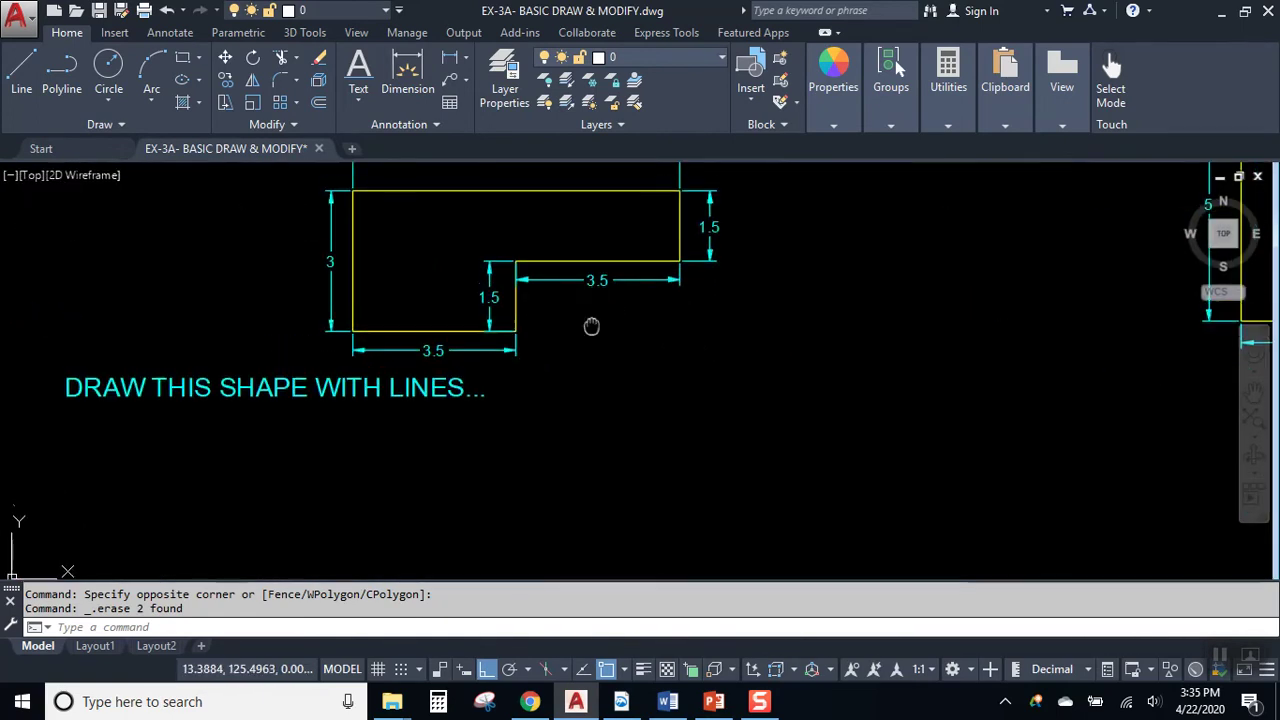
middle_drag(591, 300, 585, 392)
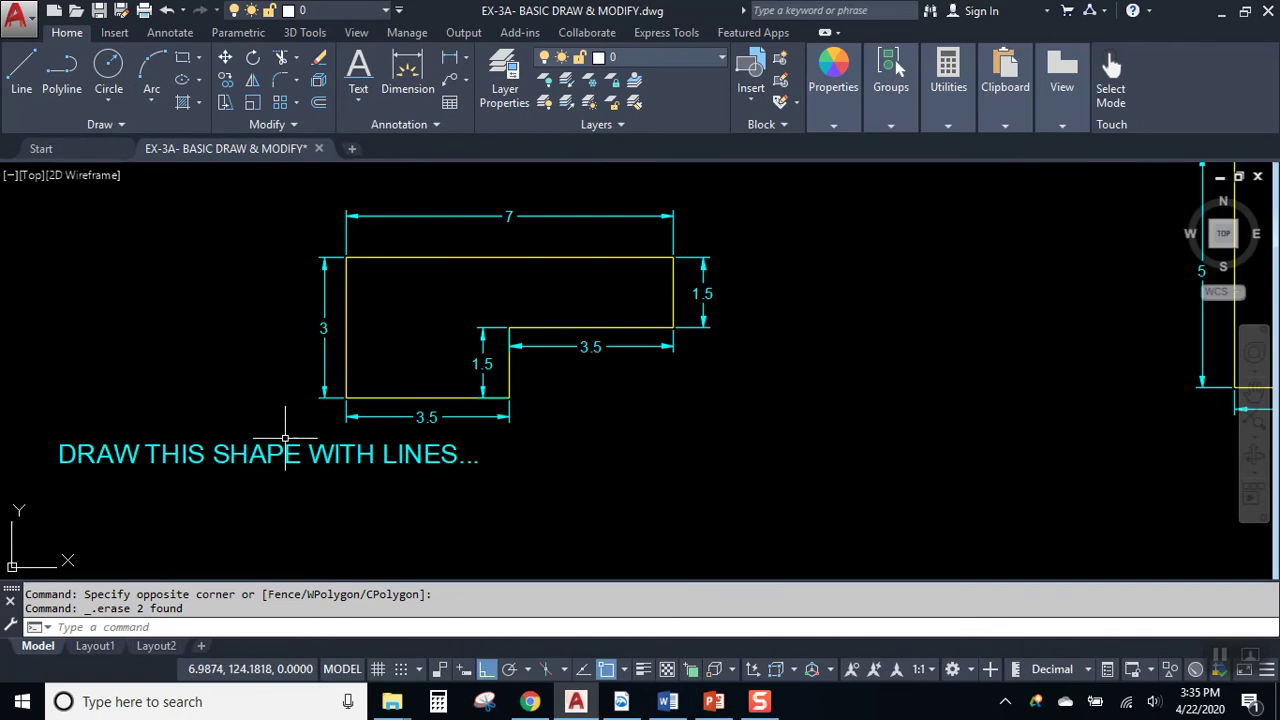
click(21, 70)
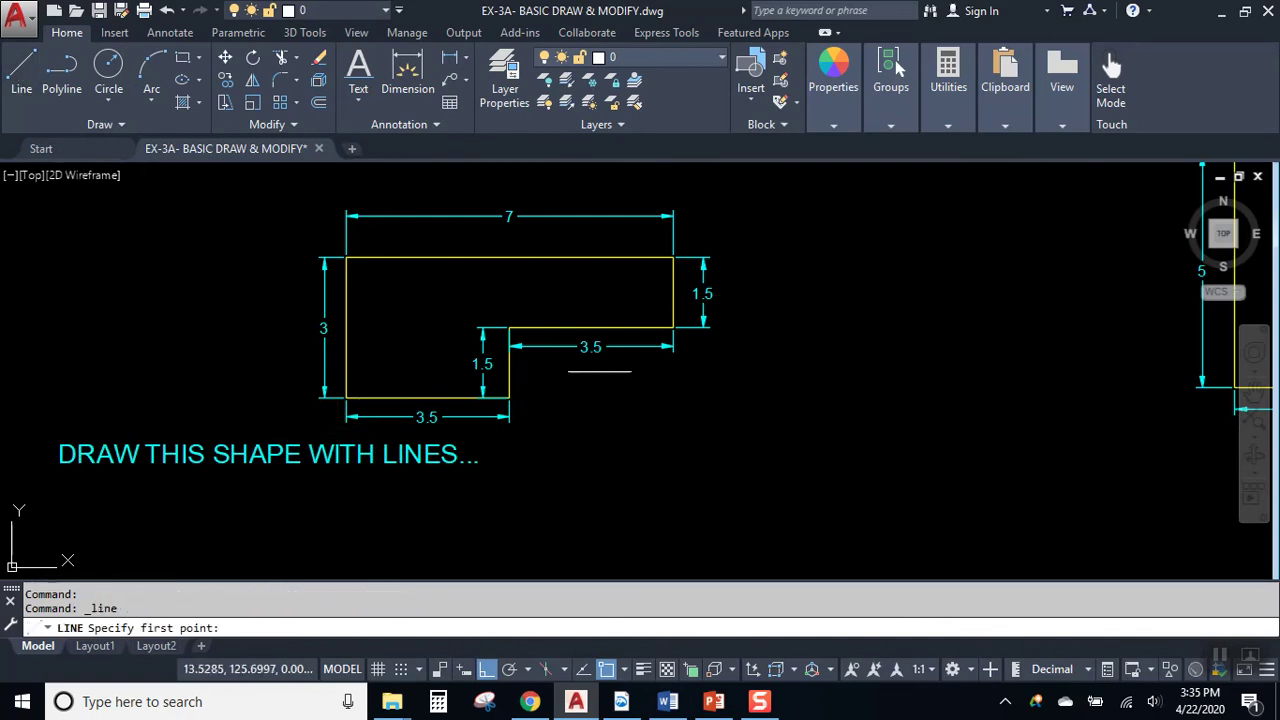
click(575, 443)
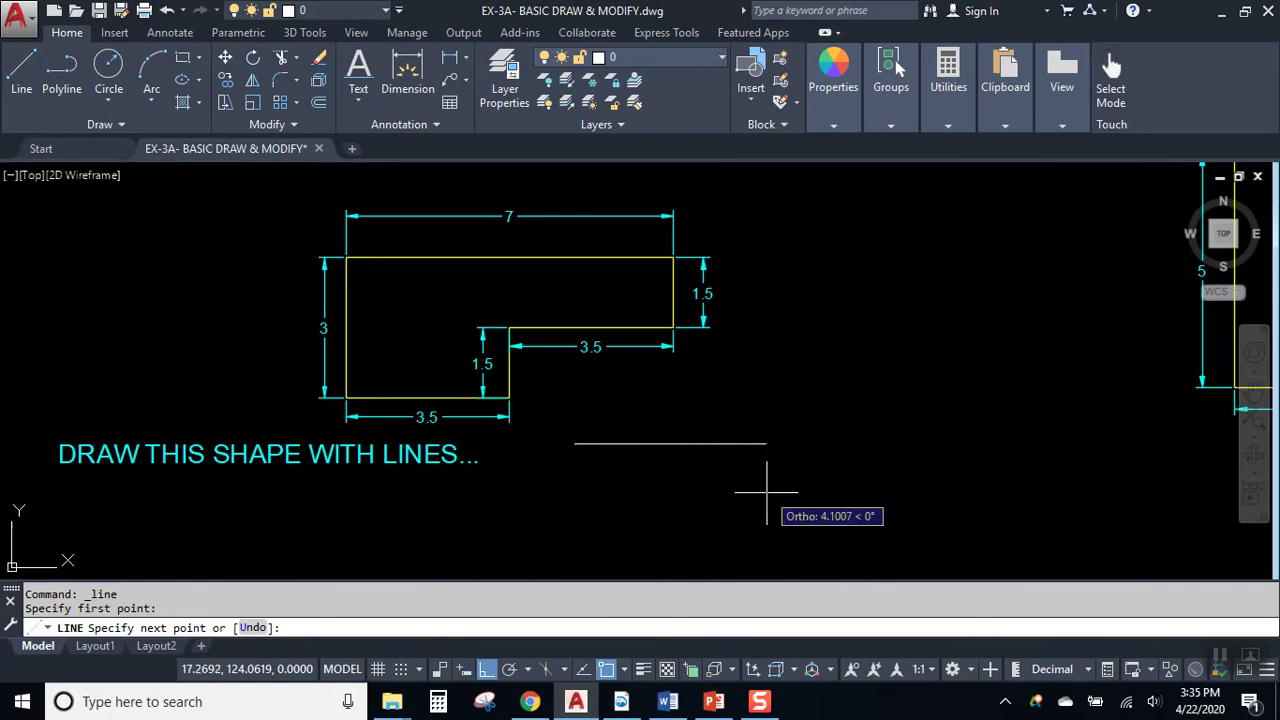
text(7)
key(Return)
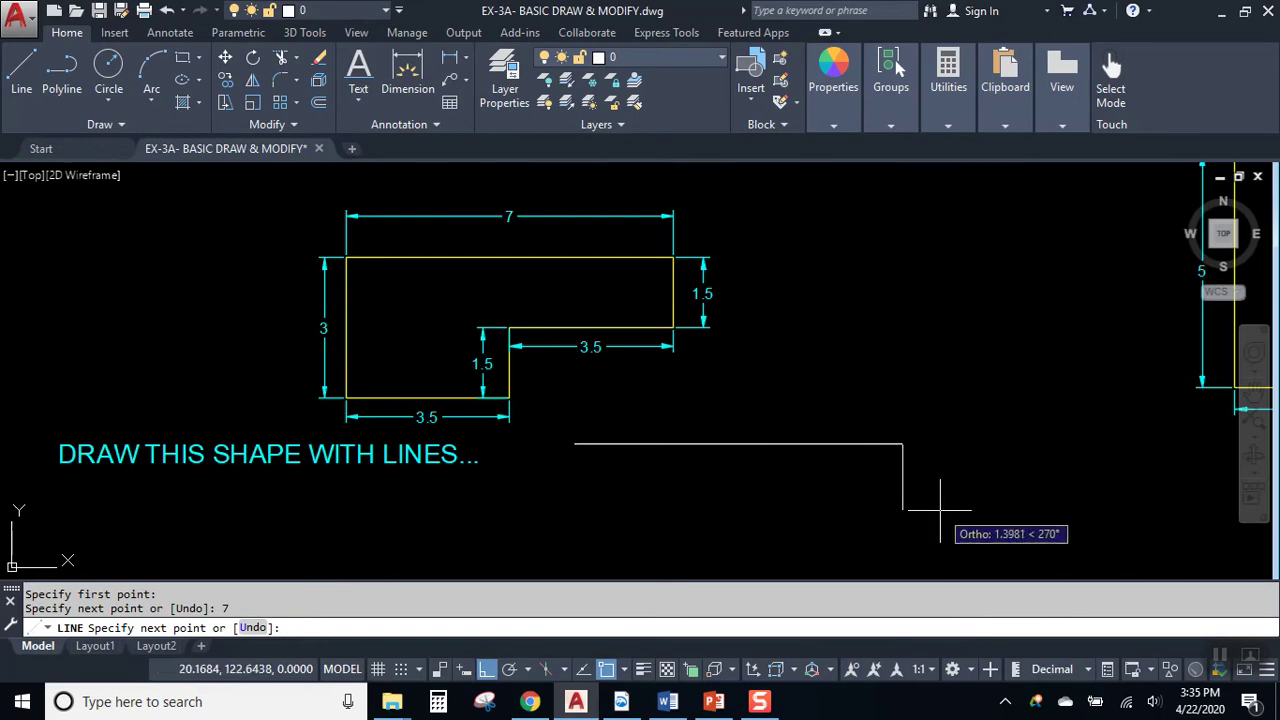
key(Return)
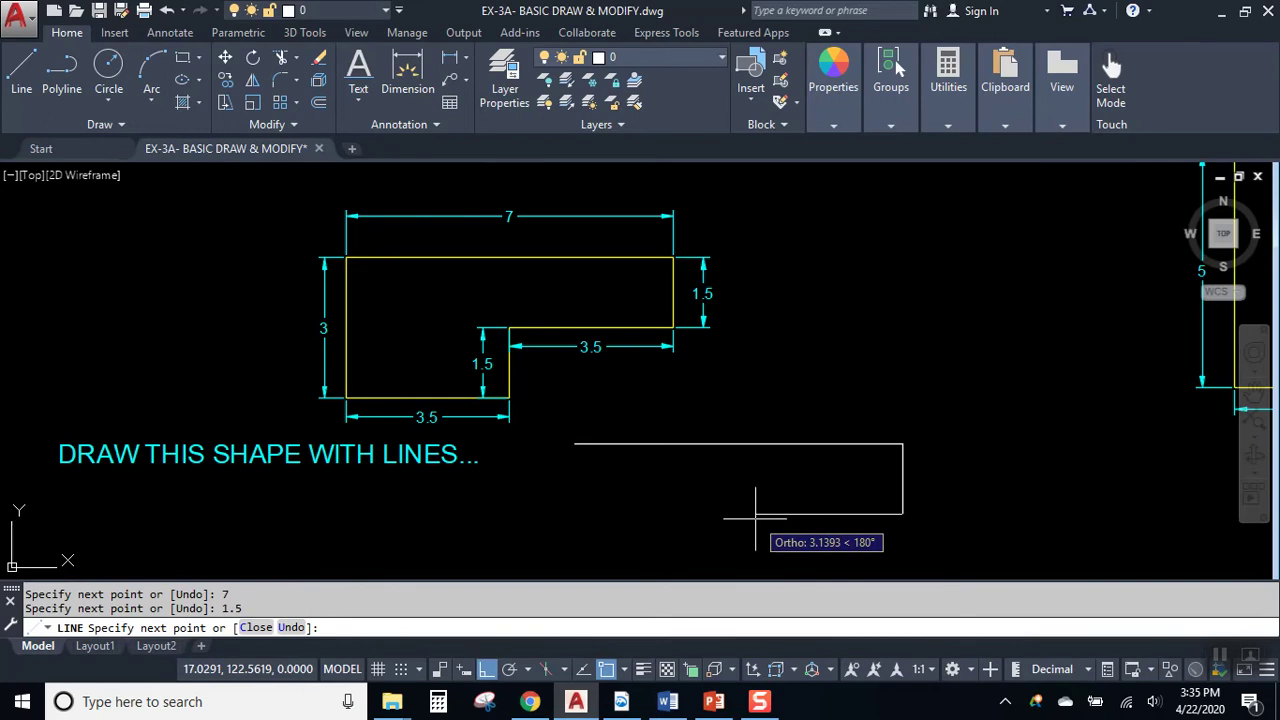
text(3.5)
key(Return)
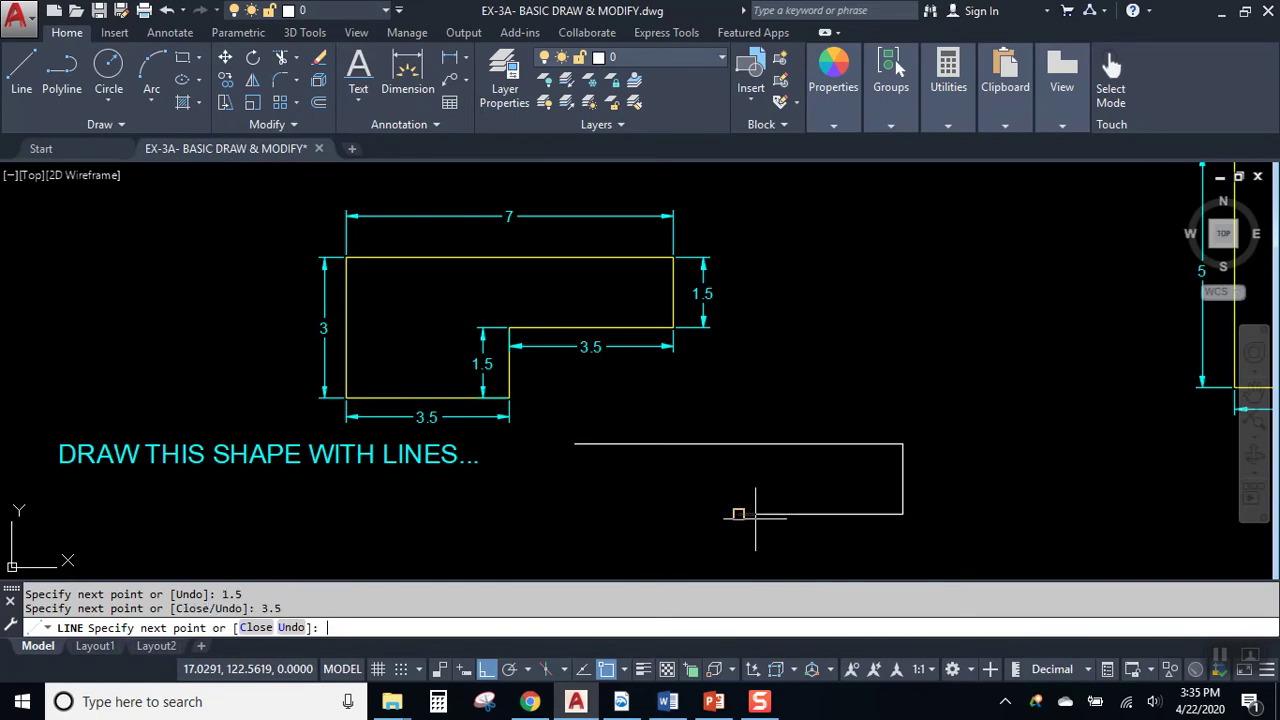
Step: Continue the L-shape outline with segments 1.5 down and 3.5 left, and close it to its start point
middle_drag(755, 514, 772, 424)
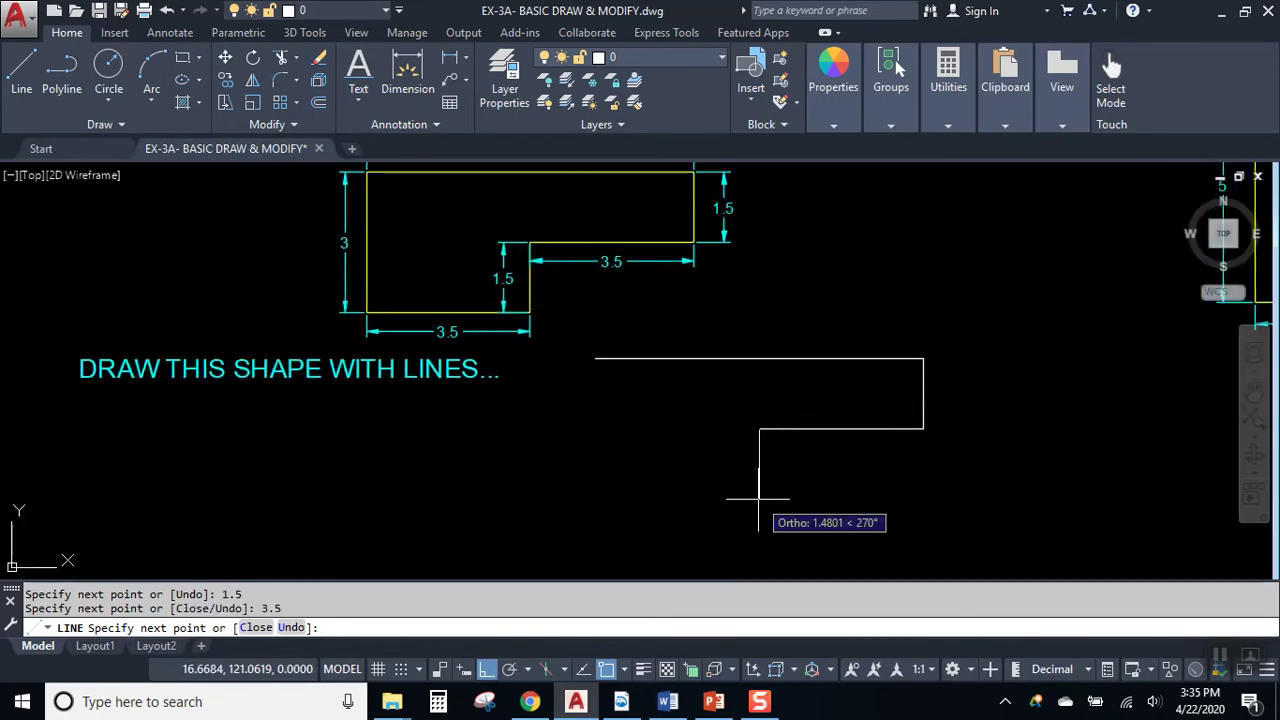
text(1.5)
key(Return)
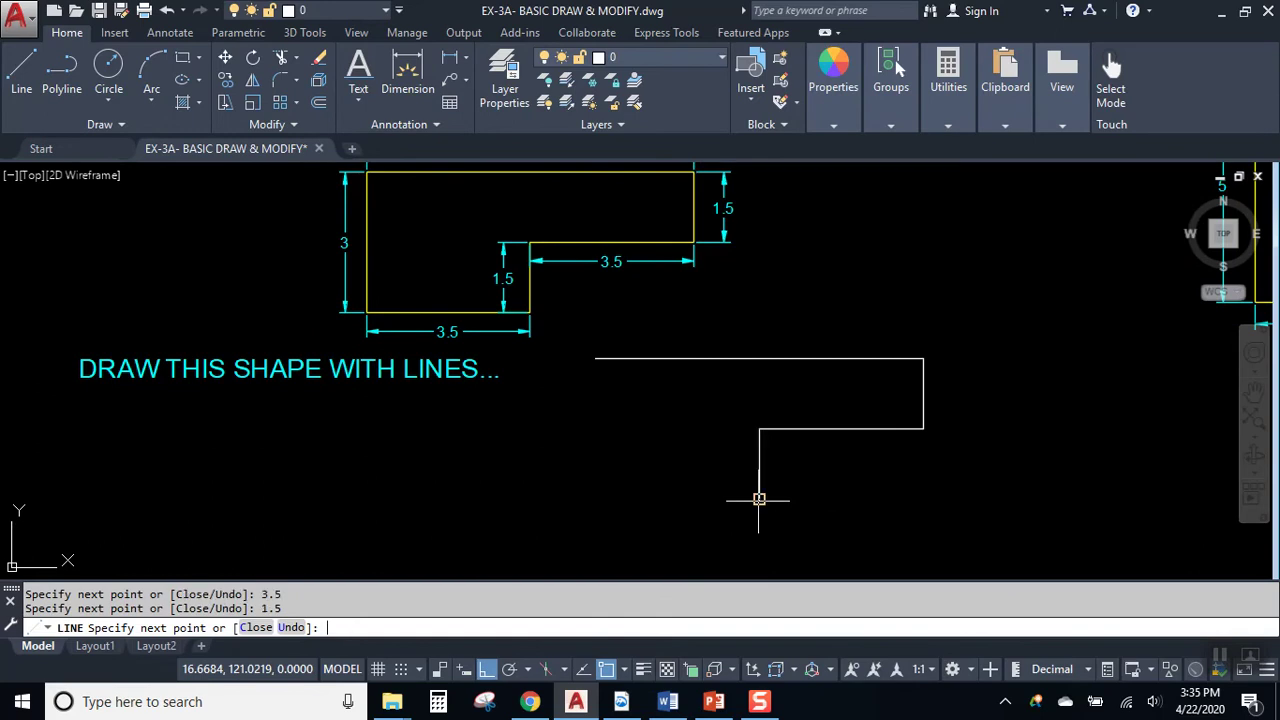
text(3.5)
key(Return)
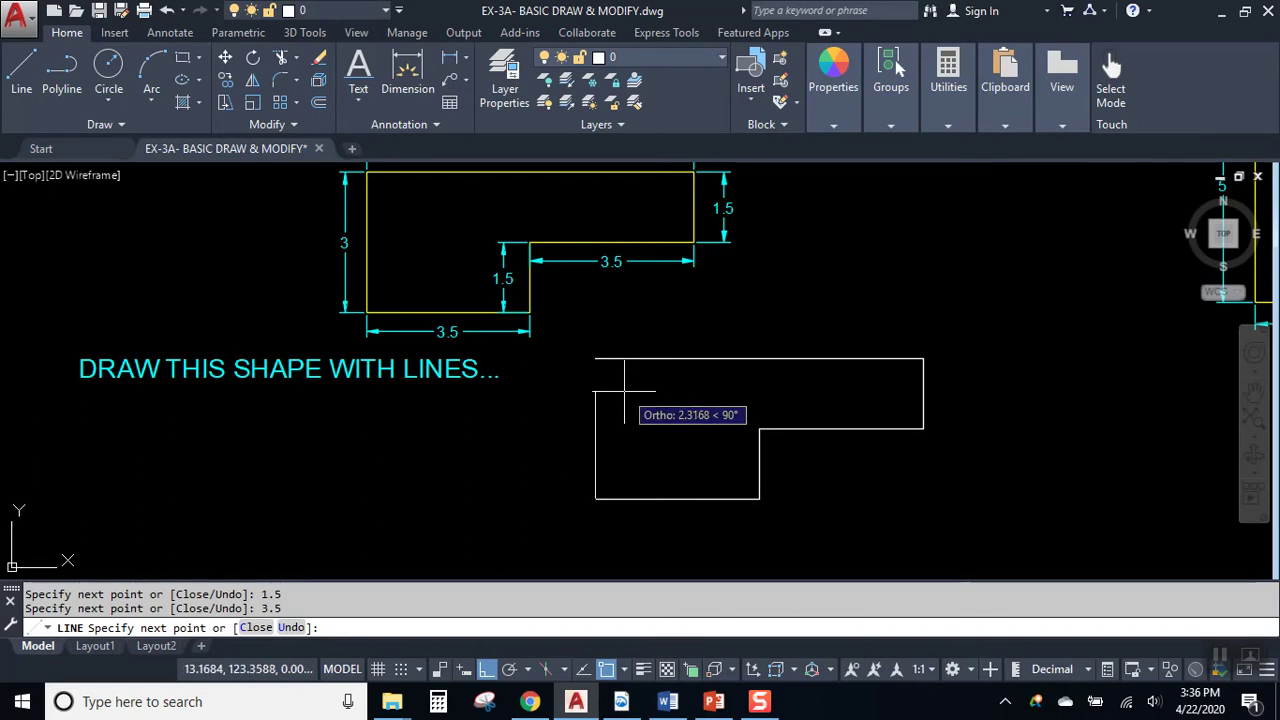
text(C)
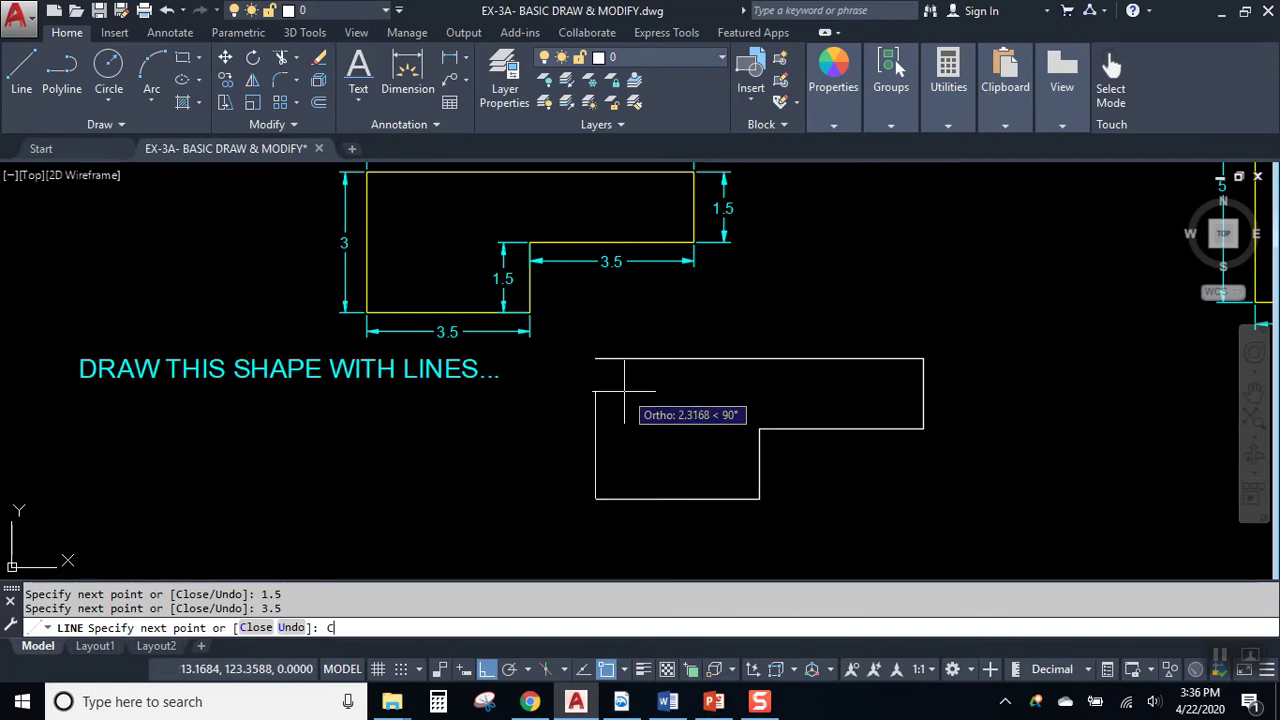
key(Return)
Step: Select the edges of the new L-shape one at a time to examine them as separate line objects, and clear the selection
middle_drag(914, 392, 603, 366)
click(404, 437)
click(450, 405)
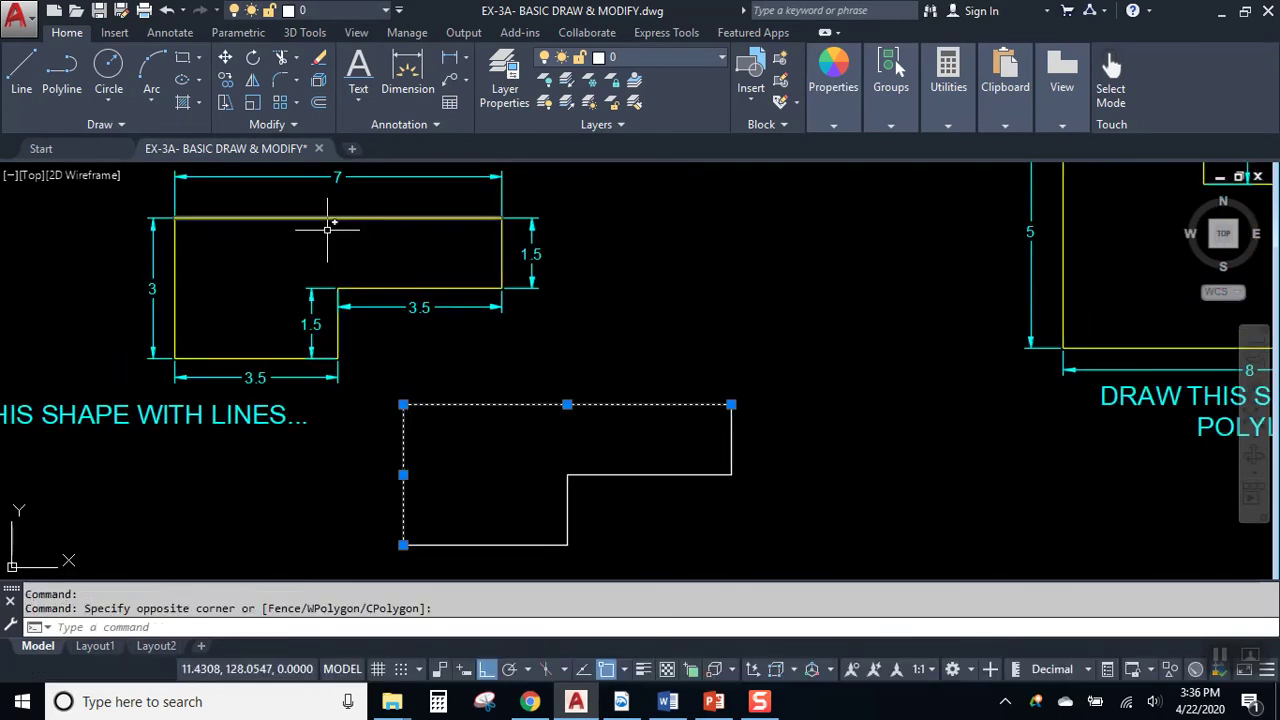
click(731, 440)
click(679, 477)
click(567, 512)
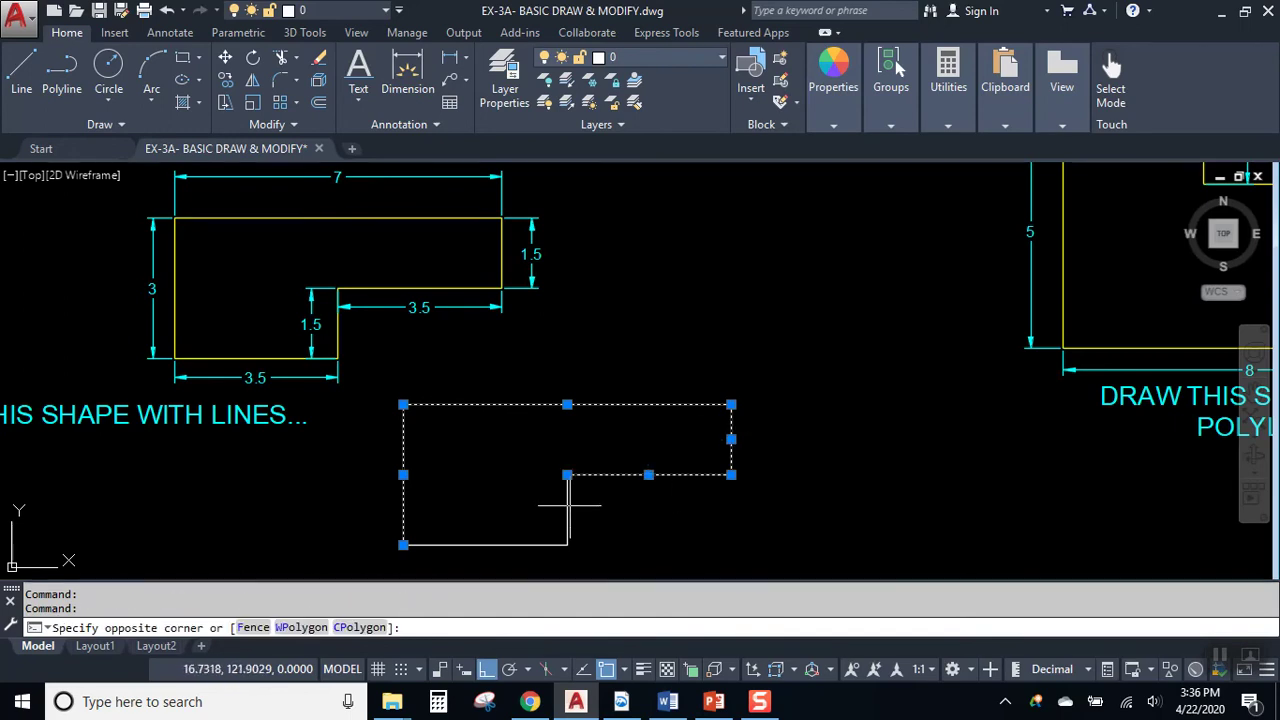
click(516, 545)
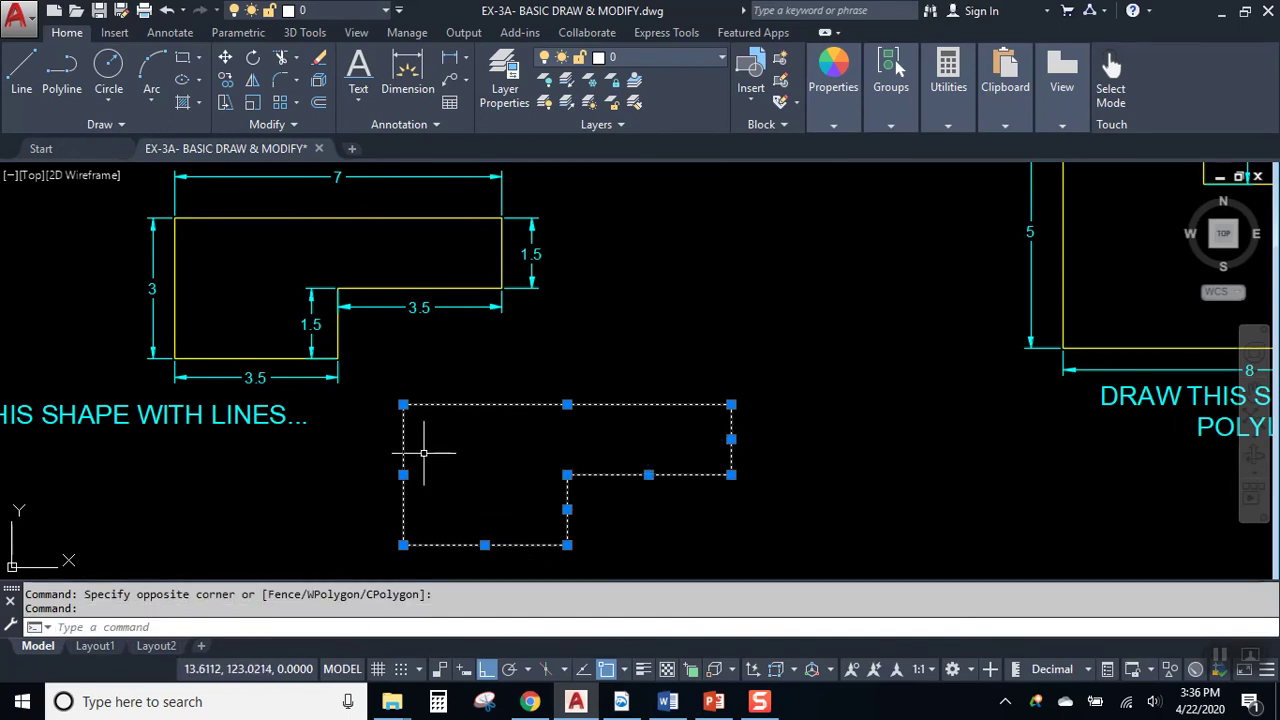
key(Escape)
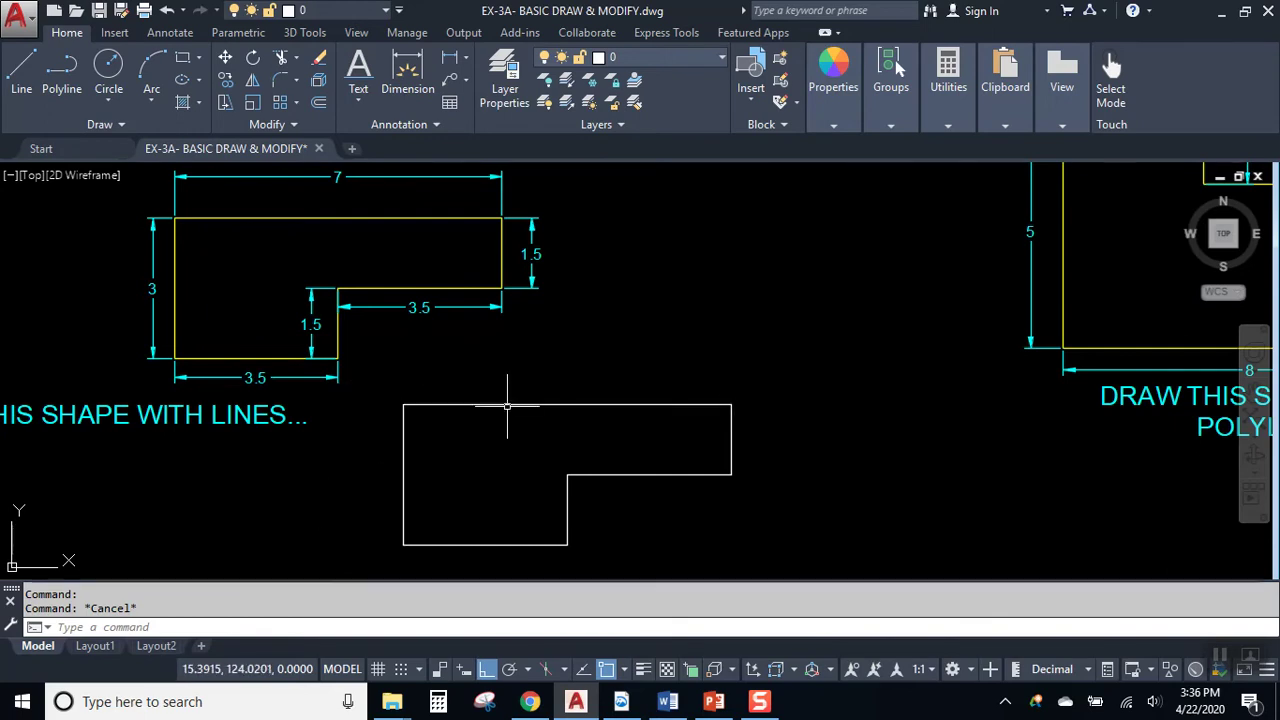
mouse_move(510, 404)
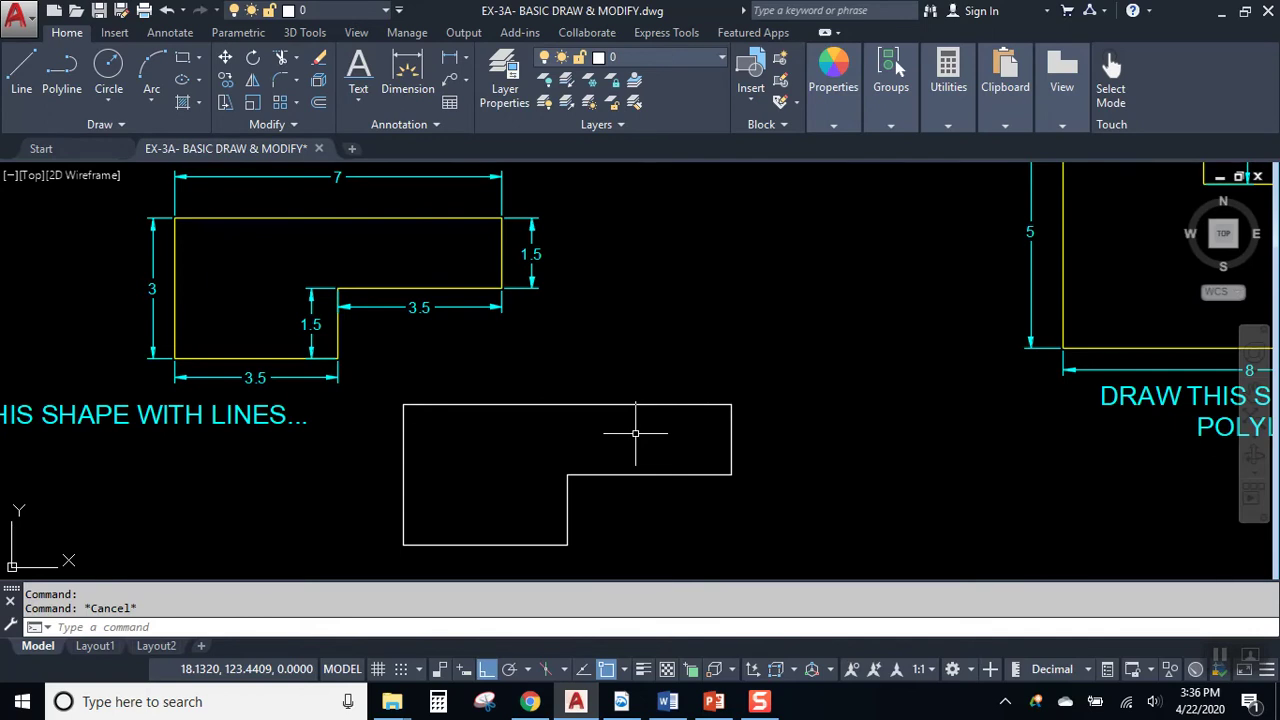
Step: Draw an open freehand practice polyline of seven orthogonal segments in the empty area between the two exercise shapes
middle_drag(714, 380, 654, 388)
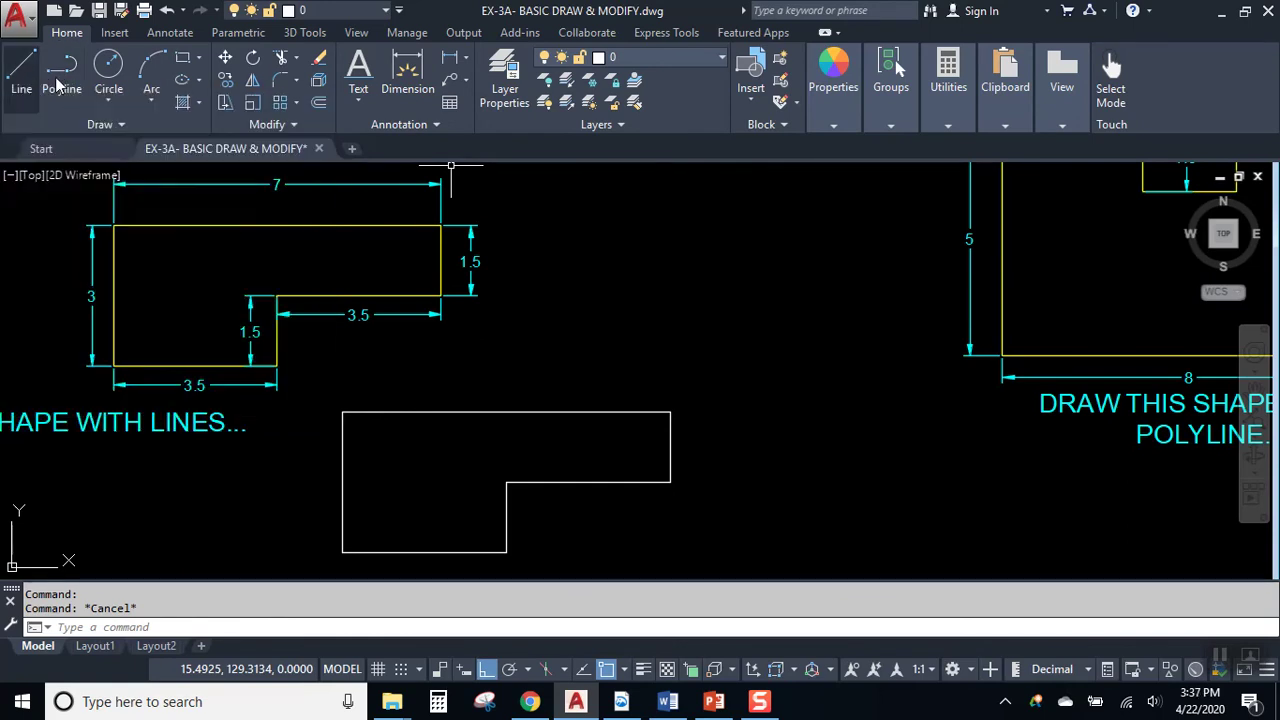
click(64, 88)
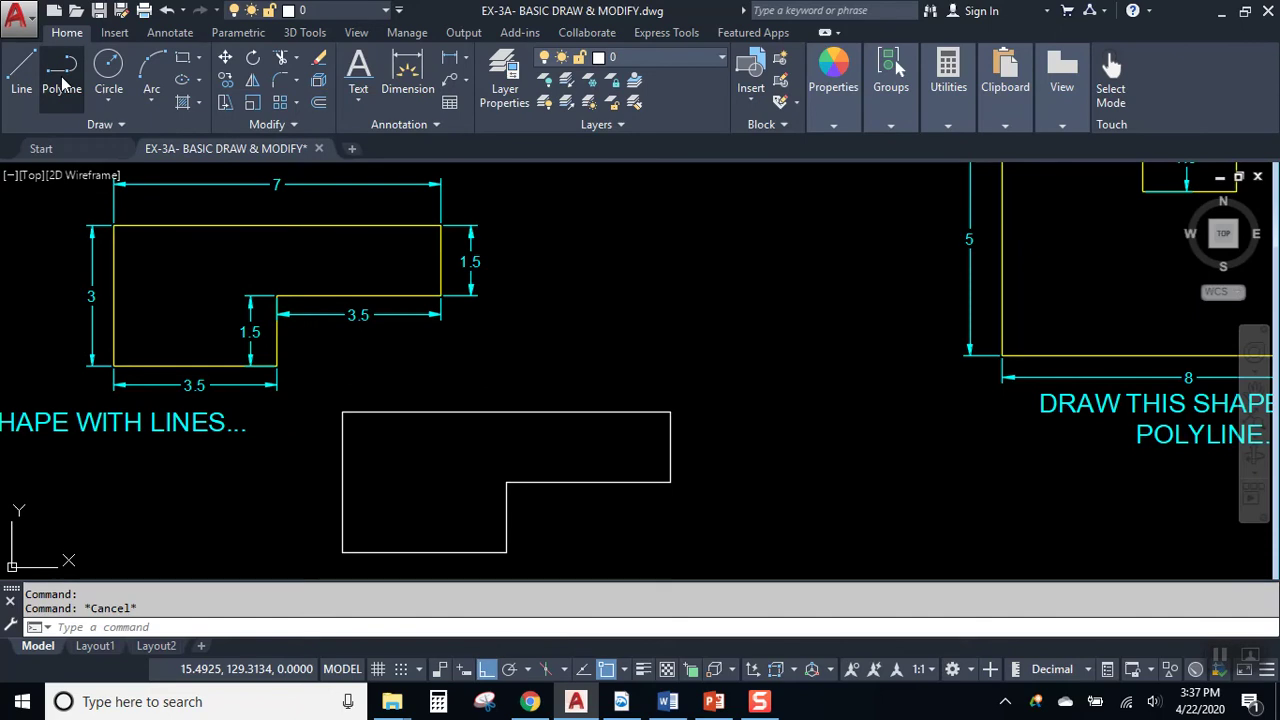
click(585, 211)
click(841, 211)
click(841, 323)
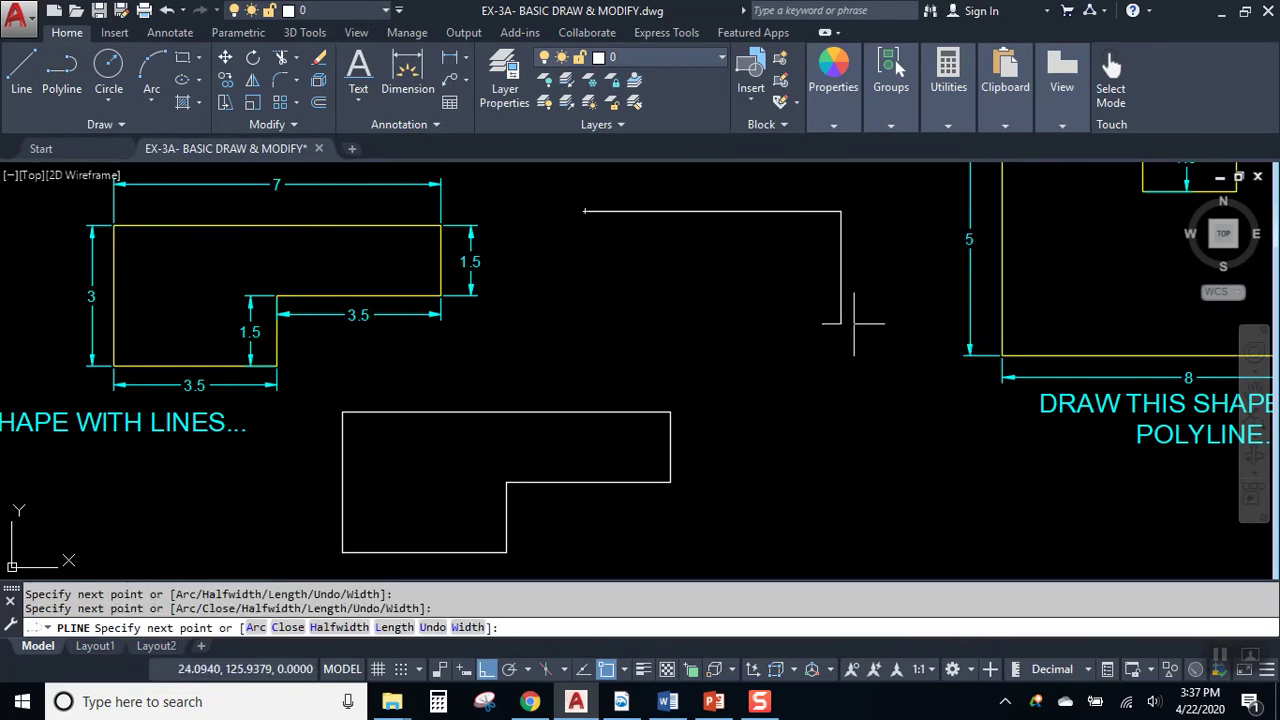
click(908, 323)
click(908, 462)
click(784, 462)
click(784, 284)
click(611, 284)
key(Escape)
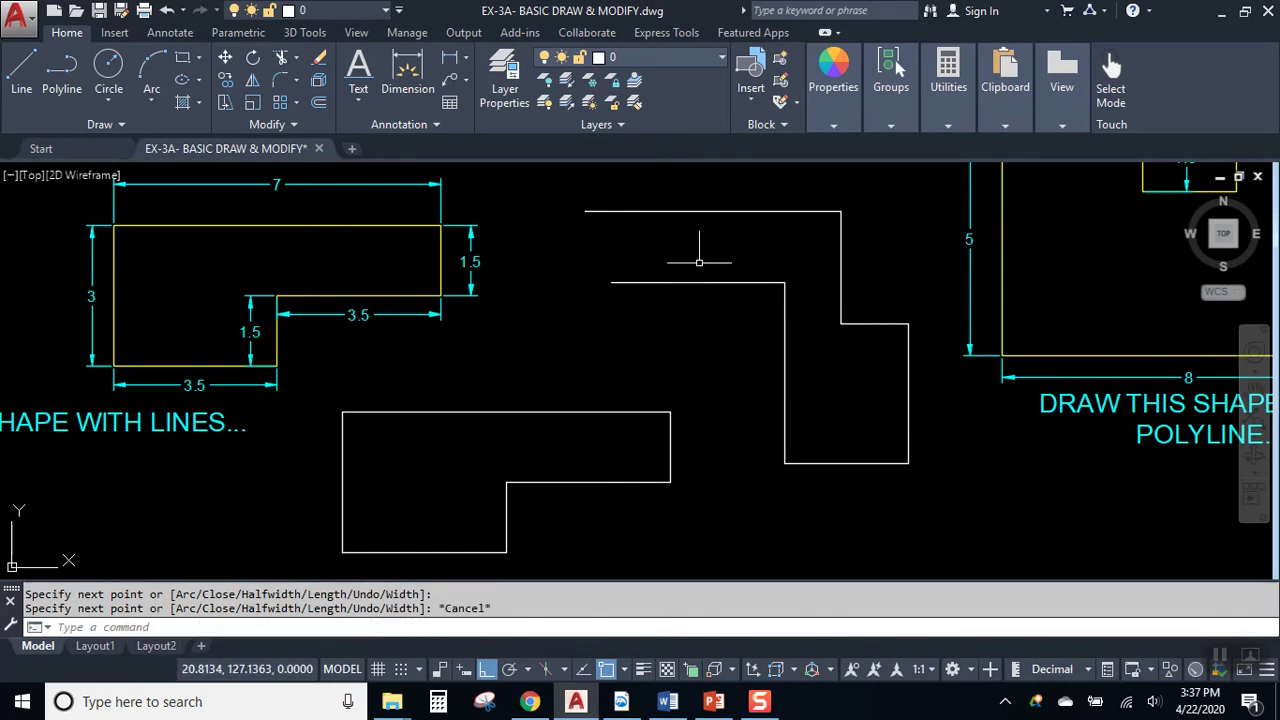
Step: Select the whole practice polyline as one object and delete it
click(680, 213)
click(666, 209)
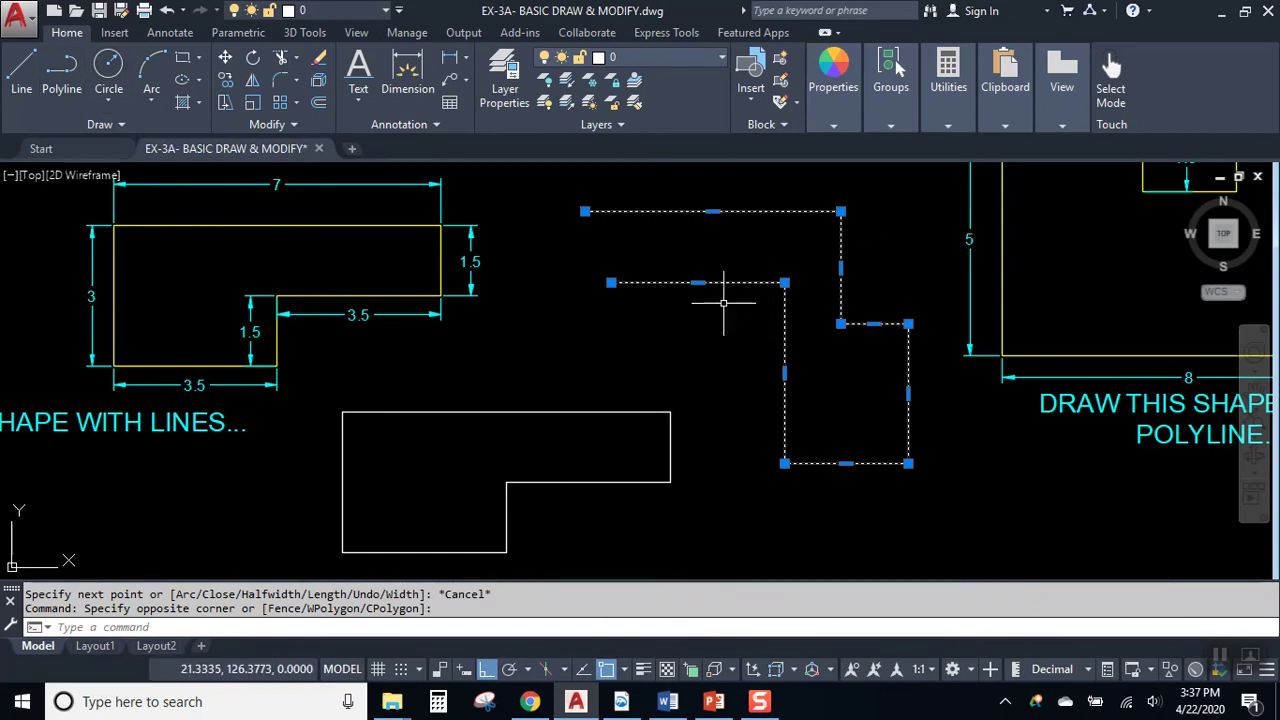
key(Delete)
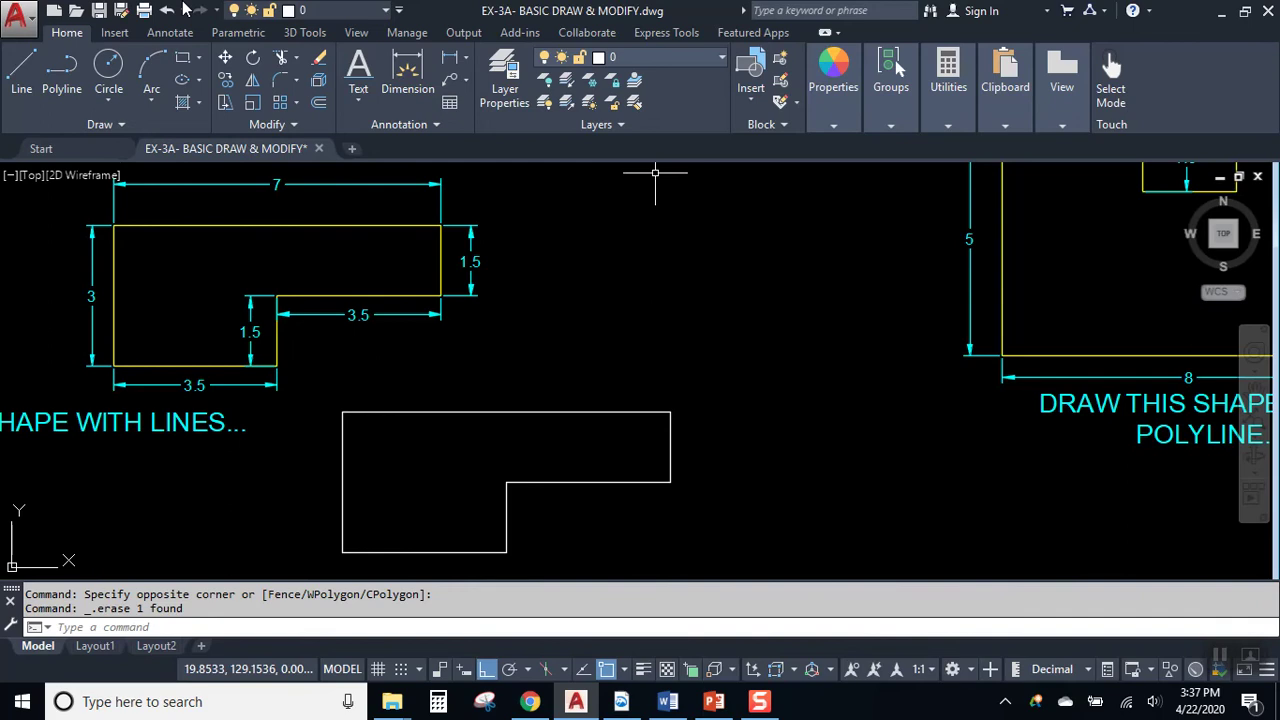
Step: Start a polyline below the notched reference shape and draw its first segments 8 left and 5 up
click(62, 68)
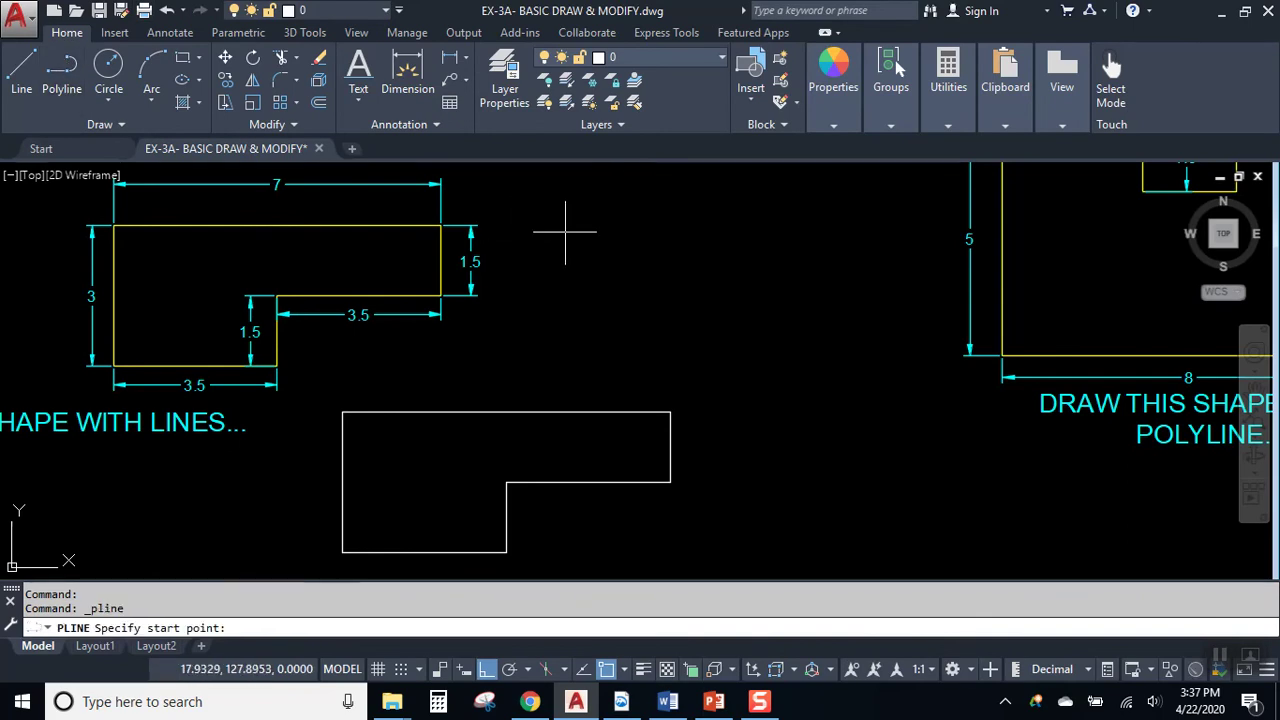
scroll(565, 228, down, 3)
scroll(700, 303, up, 2)
scroll(693, 300, up, 2)
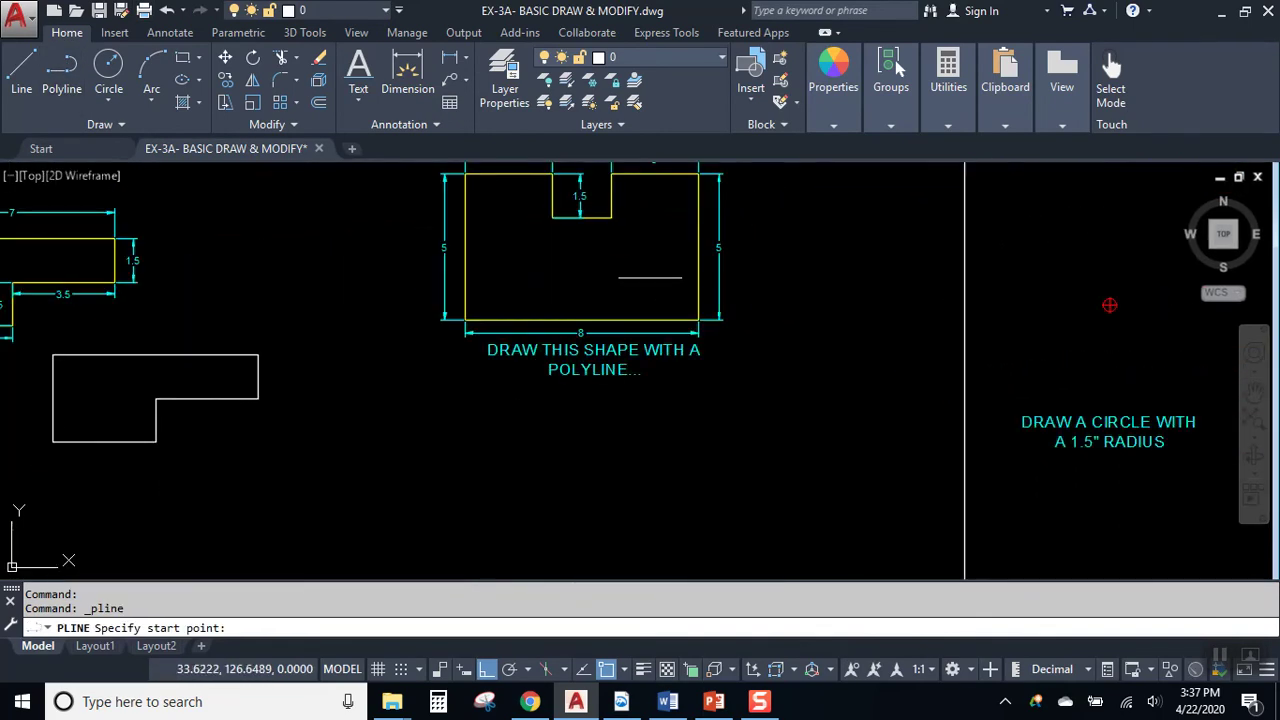
middle_drag(600, 113, 623, 300)
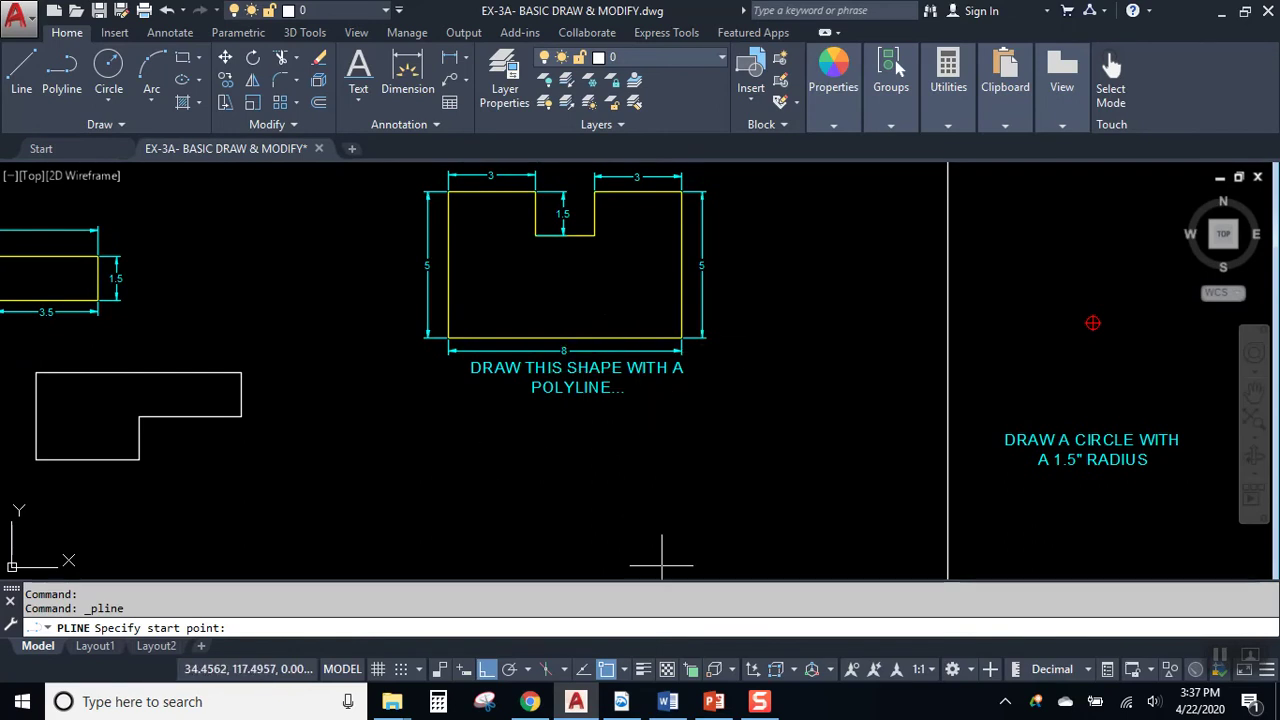
click(713, 565)
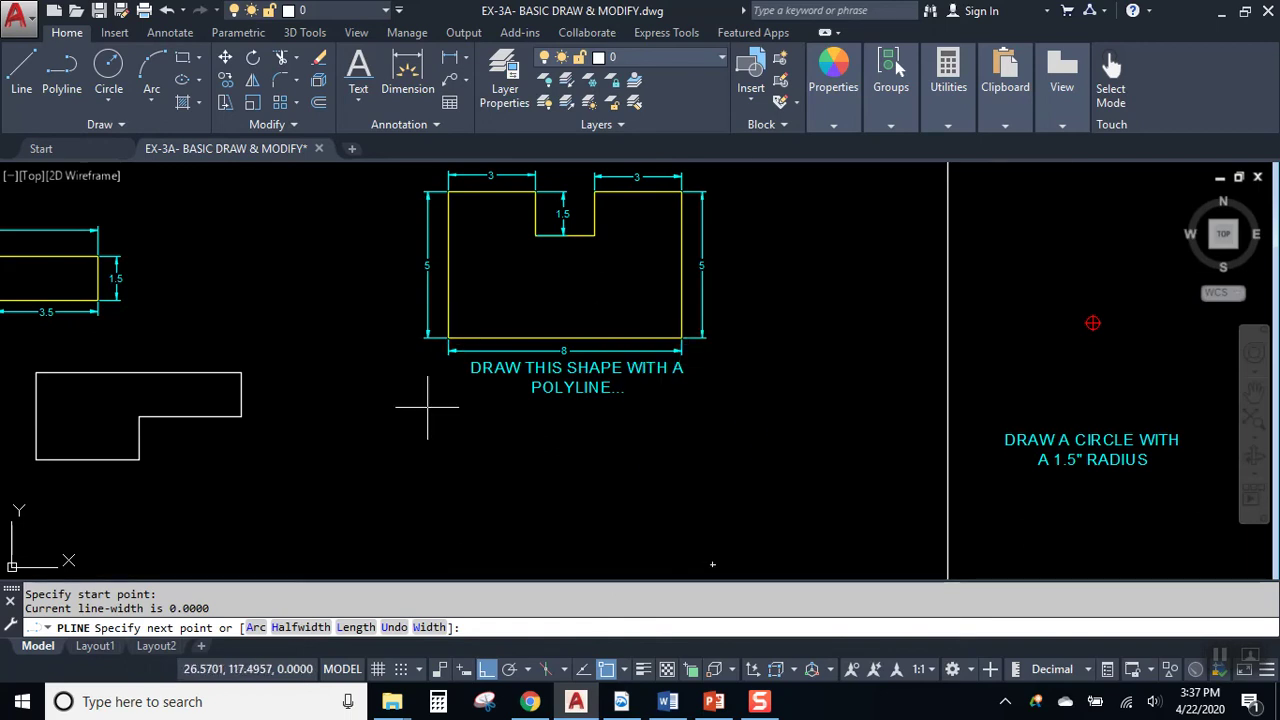
middle_drag(678, 550, 689, 538)
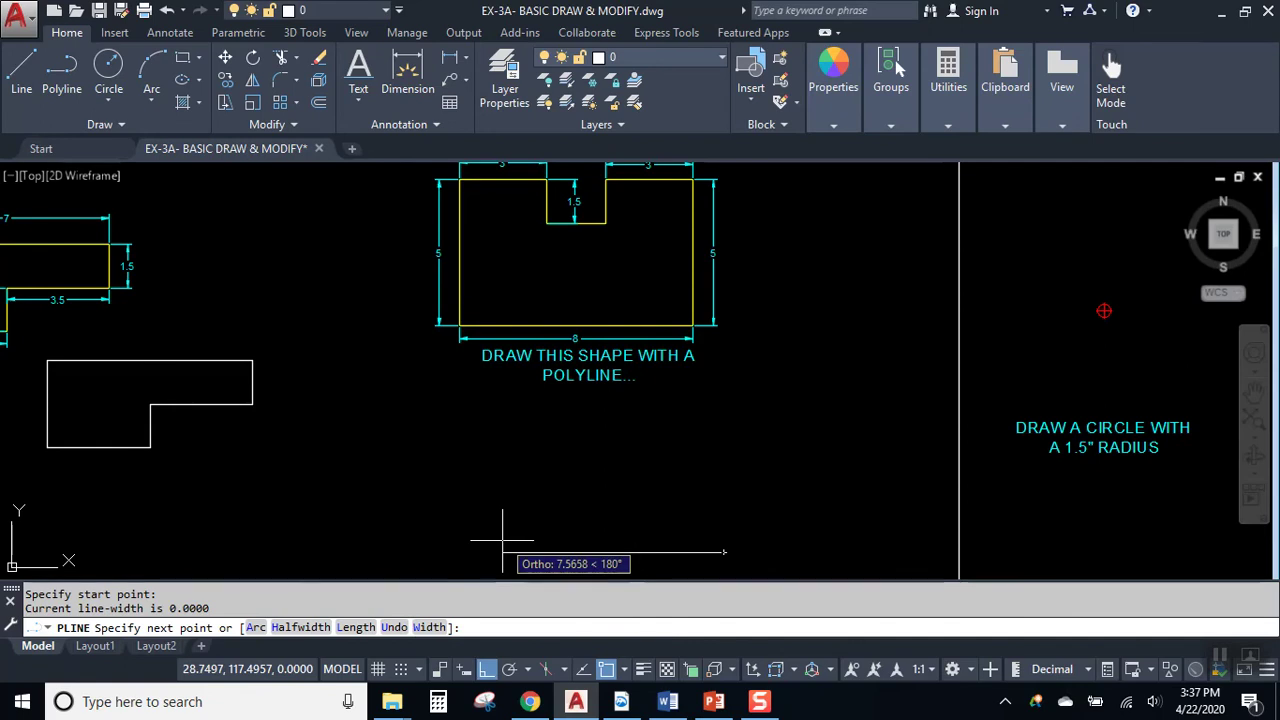
key(Return)
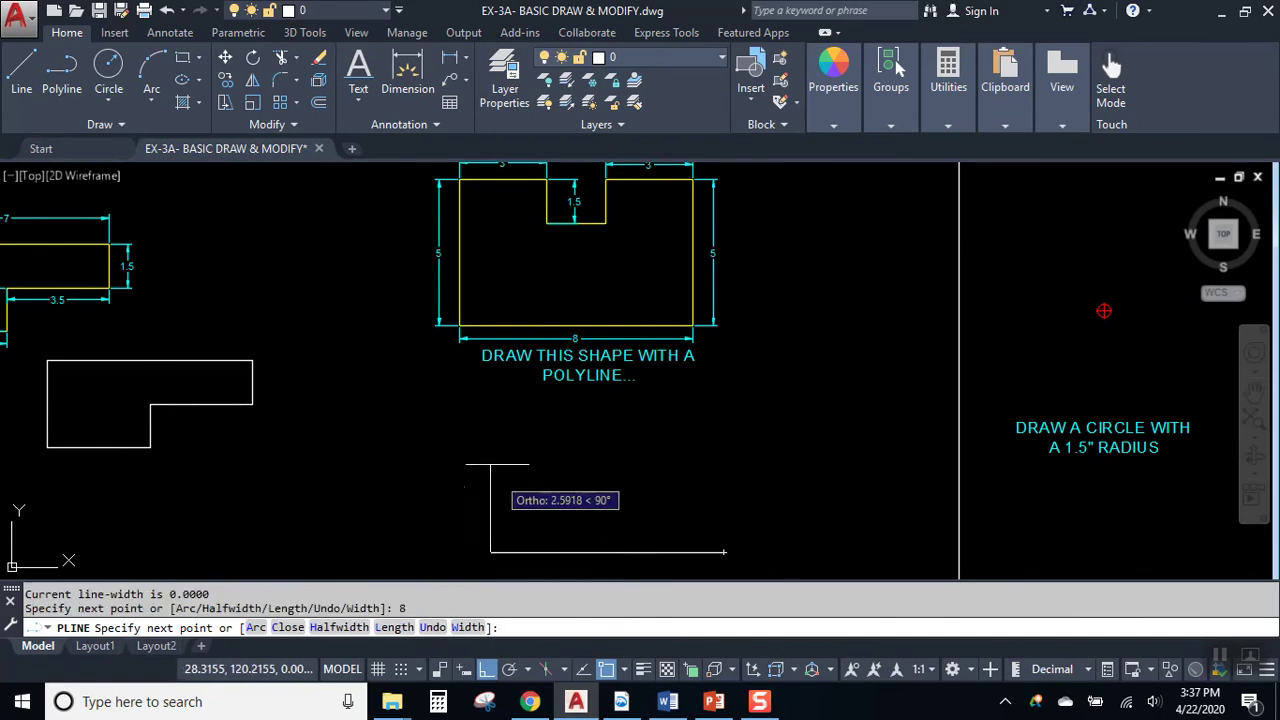
text(5)
key(Return)
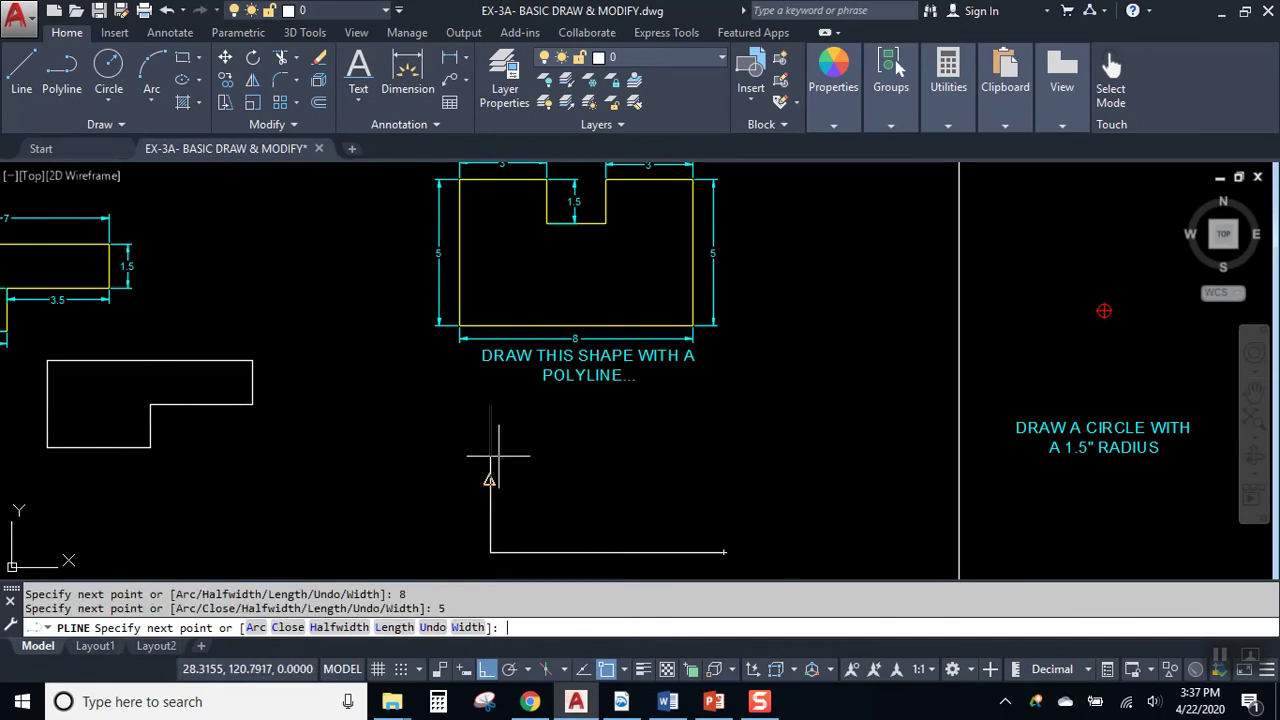
Step: Continue the polyline into the notch with segments 3 right, 1.5 down and 2 right
text(3)
key(Return)
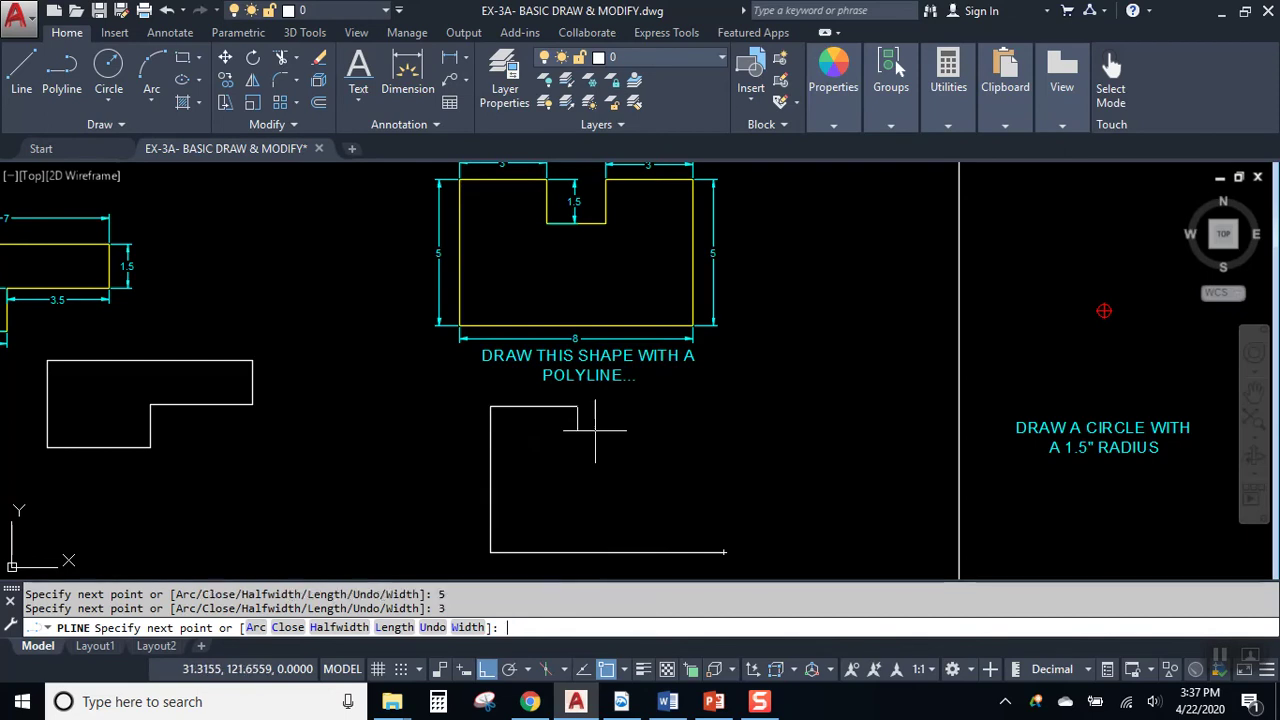
text(1.)
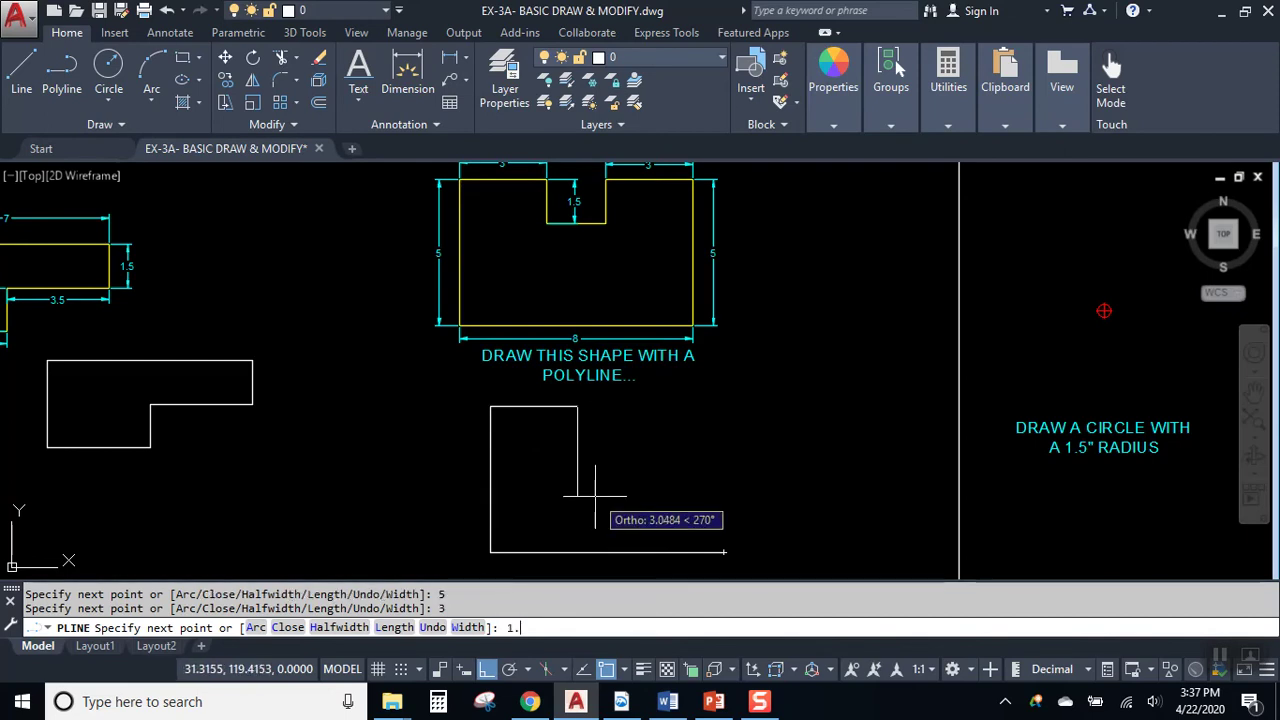
text(5)
key(Return)
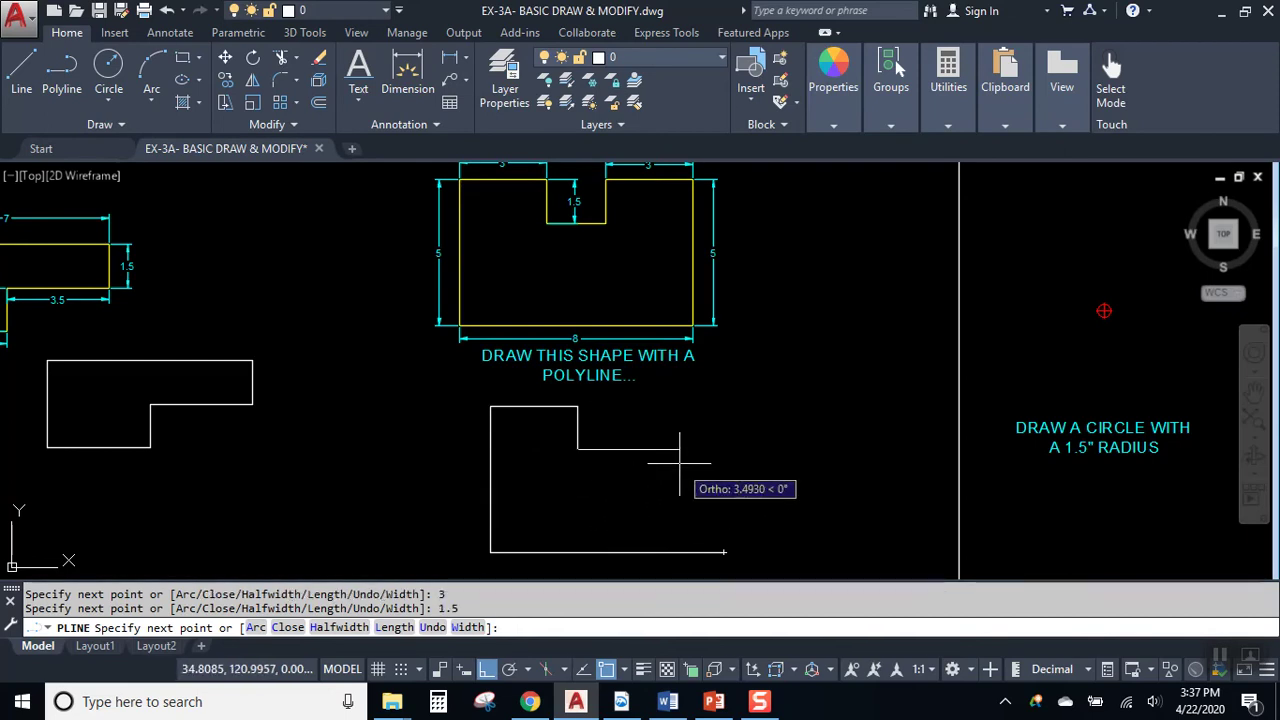
text(2)
key(Return)
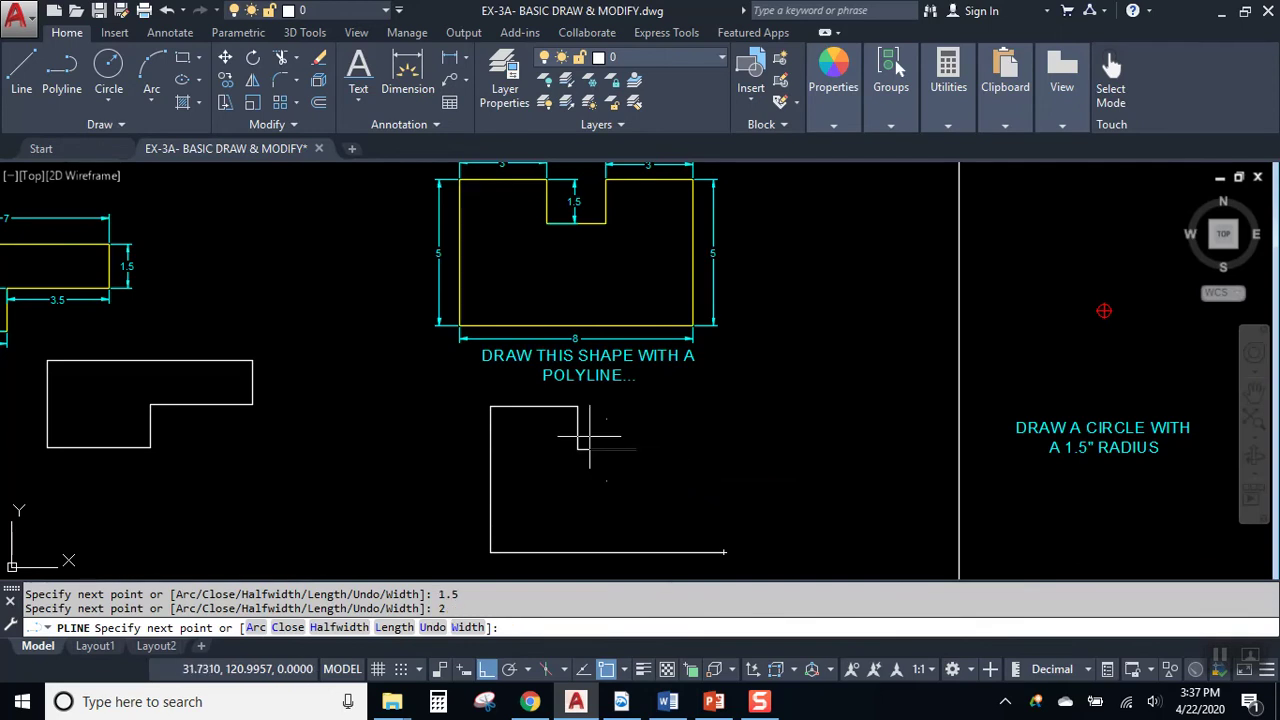
Step: Continue the polyline with segments 1.5 up and 3 right, and finish the outline with the Close option
text(1.4)
key(BackSpace)
text(5)
key(Return)
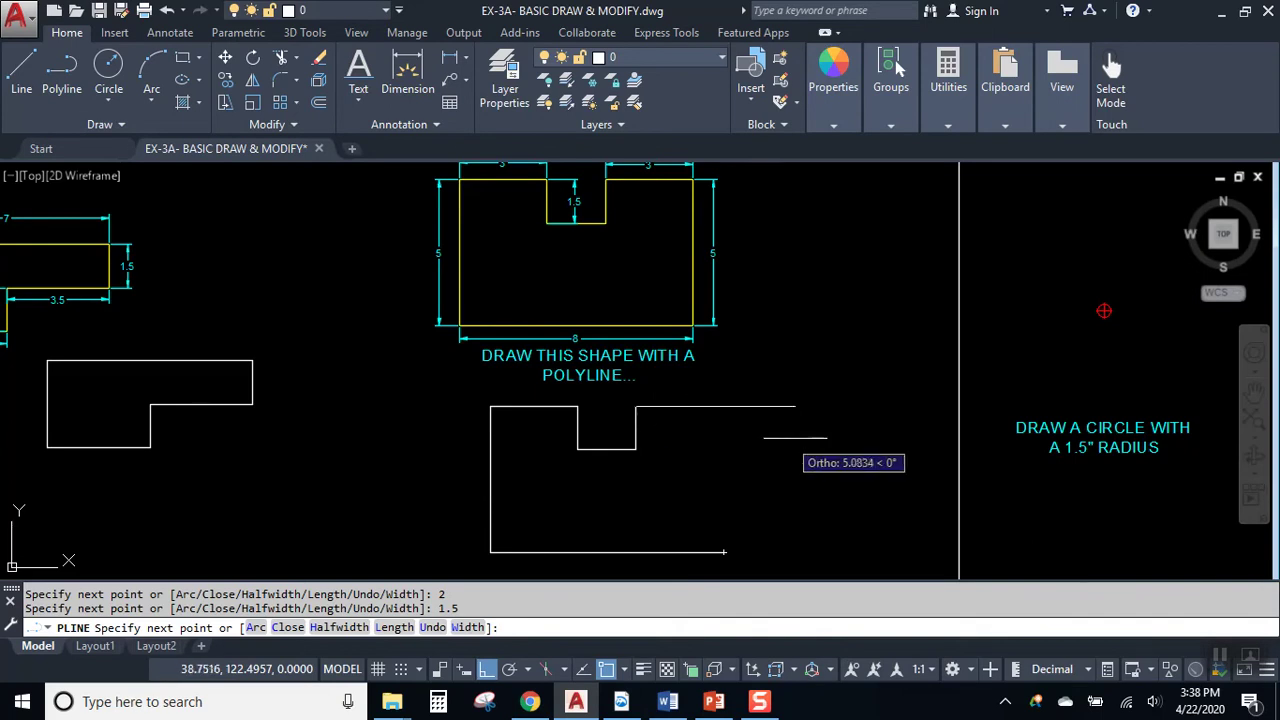
text(3)
key(Return)
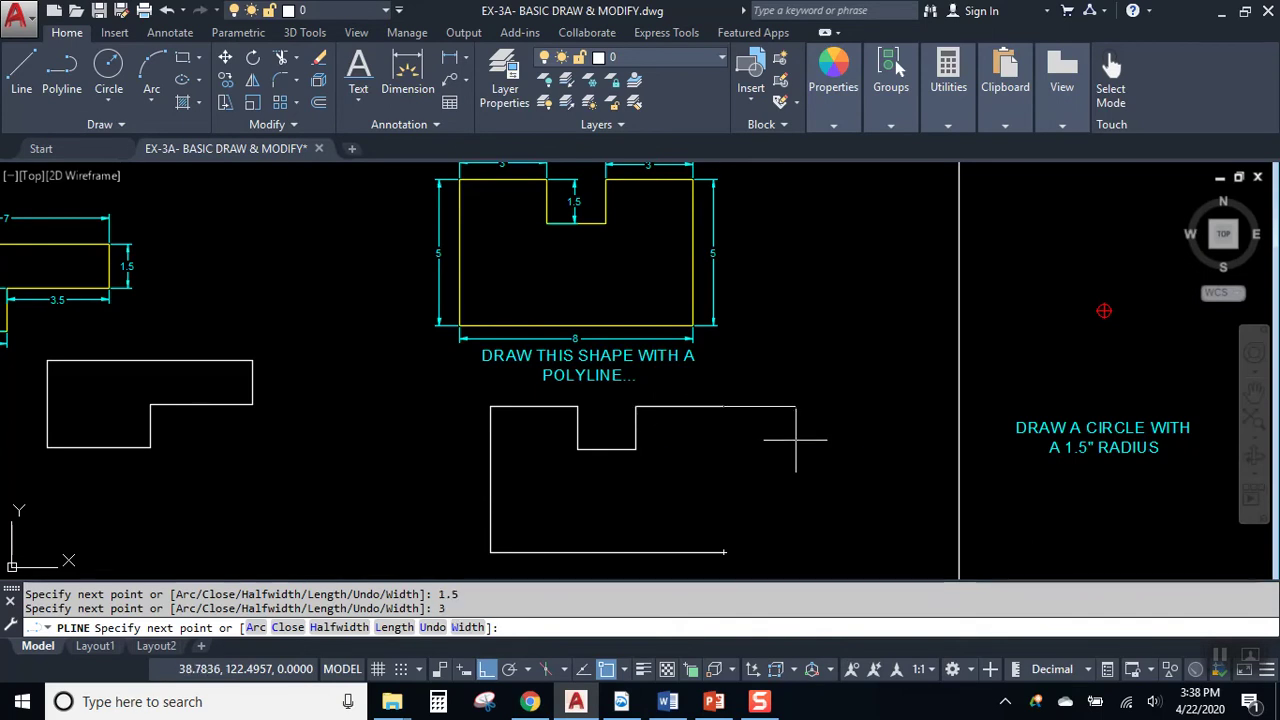
text(C)
key(Return)
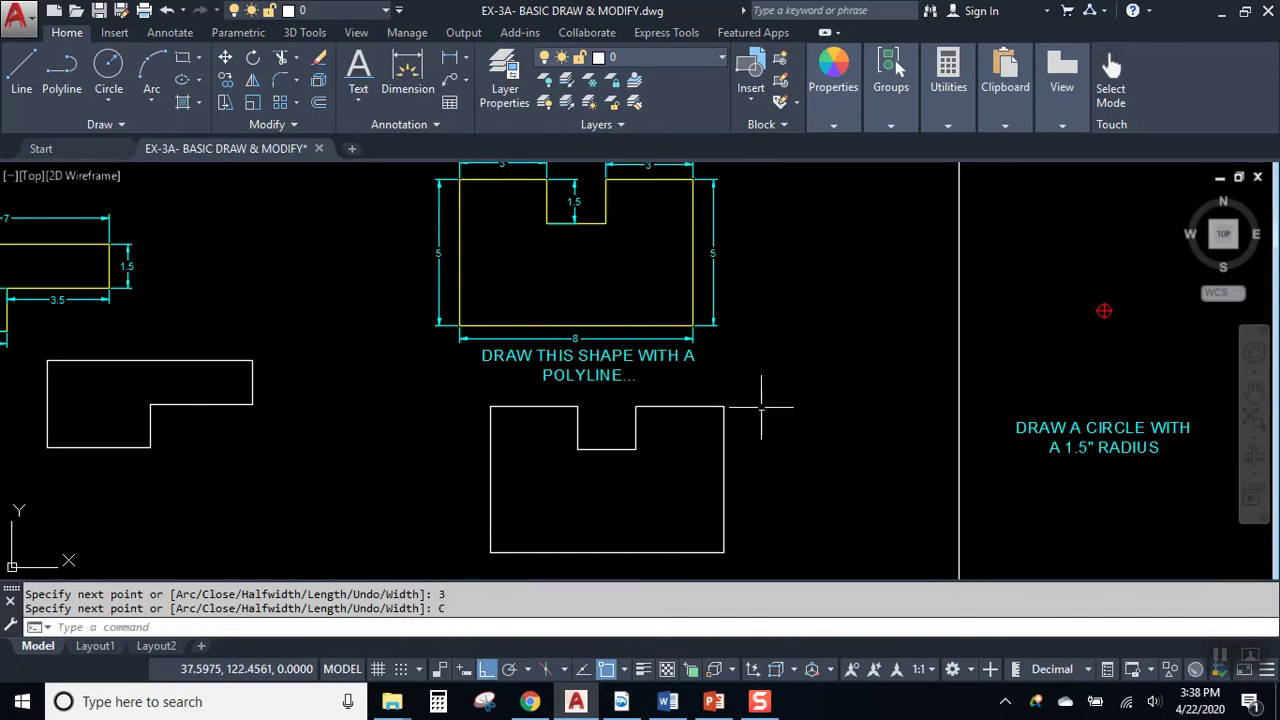
Step: Select the new notched outline by one of its edges to examine it as a single polyline object, and clear the selection
scroll(625, 468, up, 2)
middle_drag(687, 453, 750, 341)
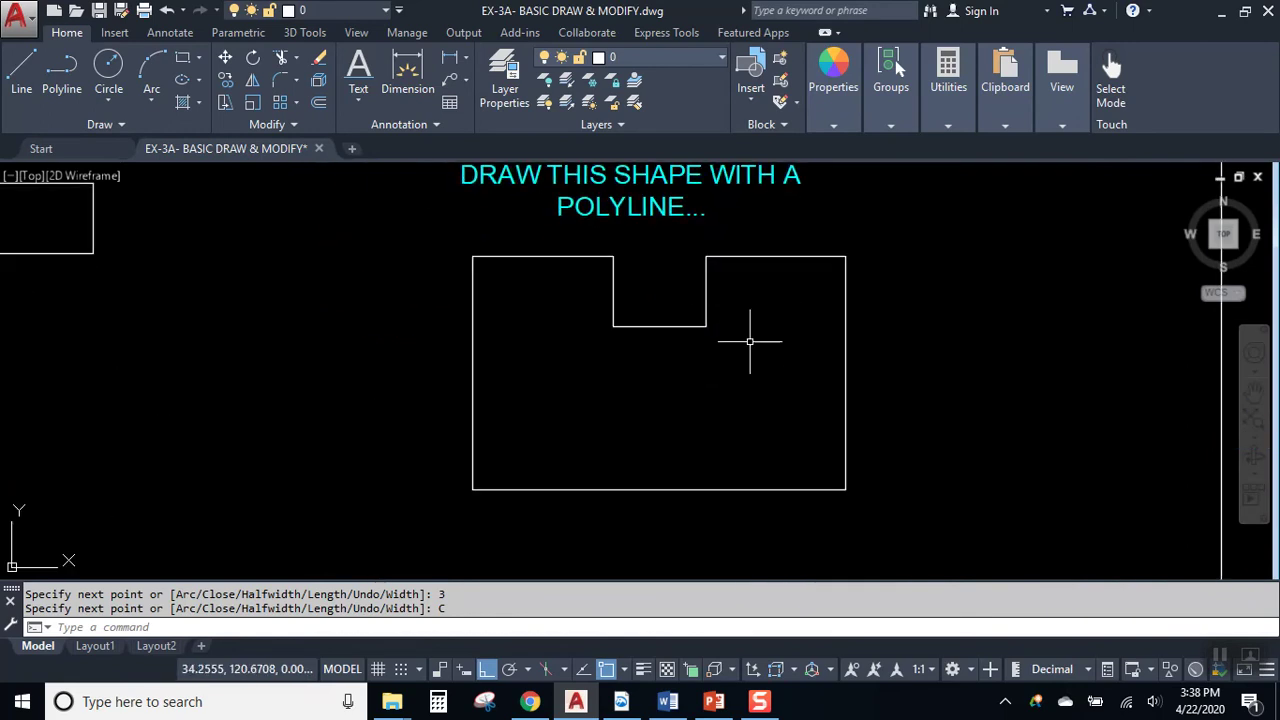
click(707, 281)
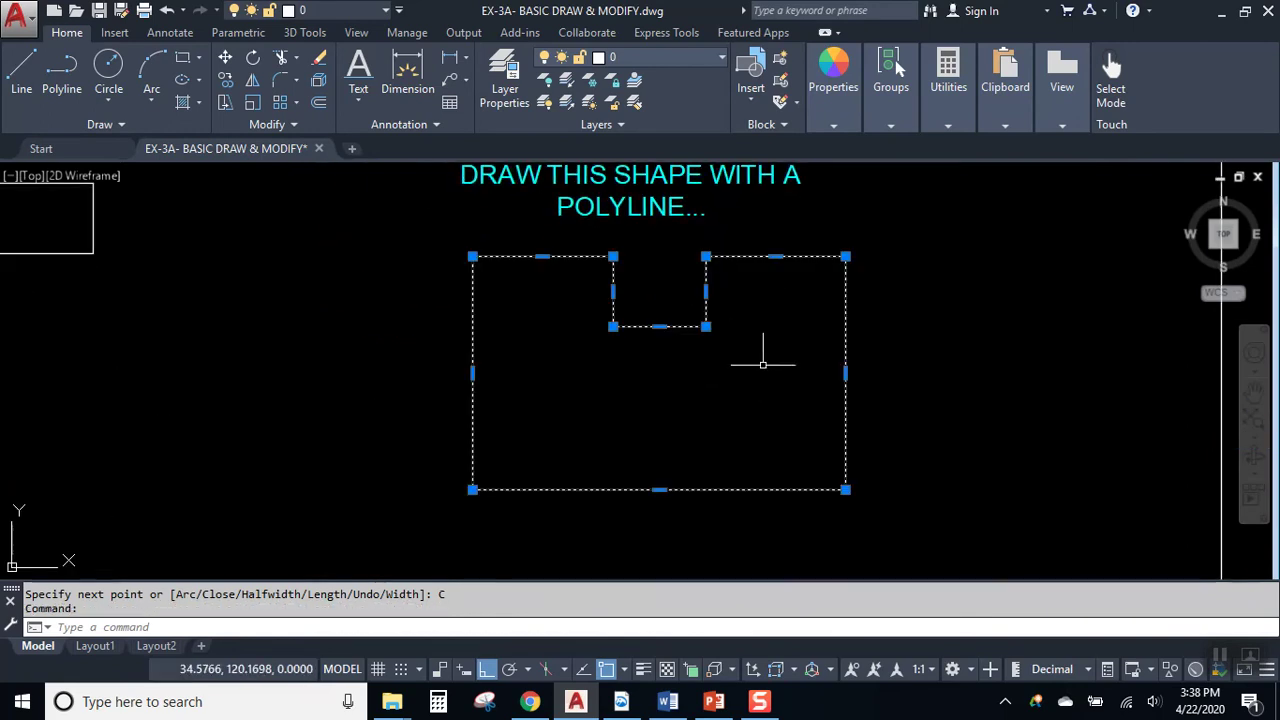
scroll(695, 455, down, 2)
middle_drag(505, 387, 628, 379)
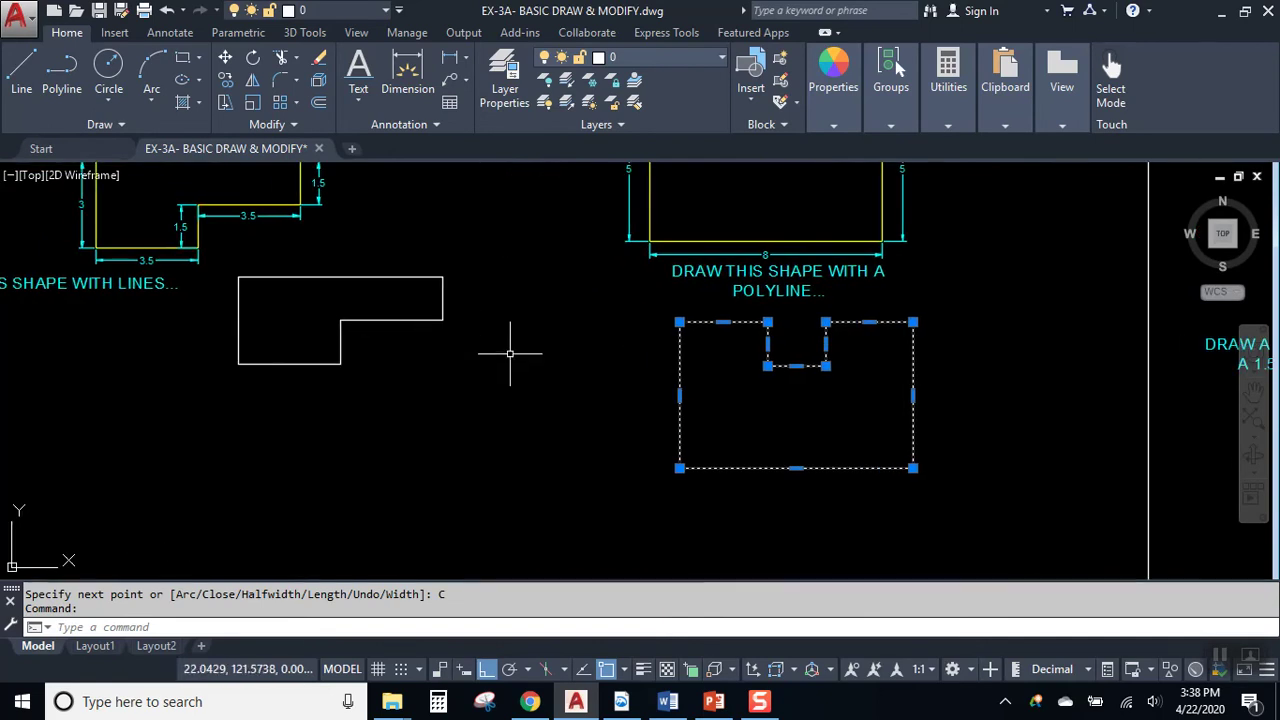
key(Escape)
click(698, 323)
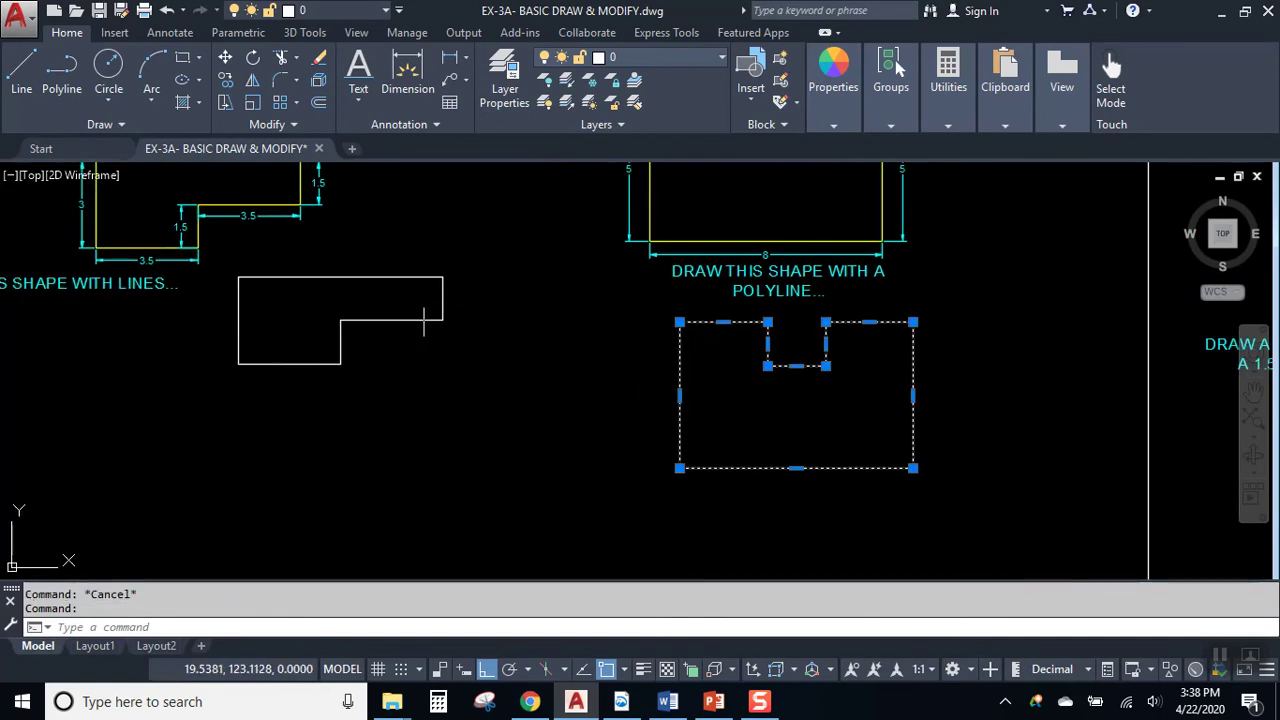
key(Escape)
Step: Select the edges of the line-drawn L-shape one by one for comparison with the polyline, and clear the selection
click(435, 278)
click(443, 297)
click(422, 320)
click(340, 336)
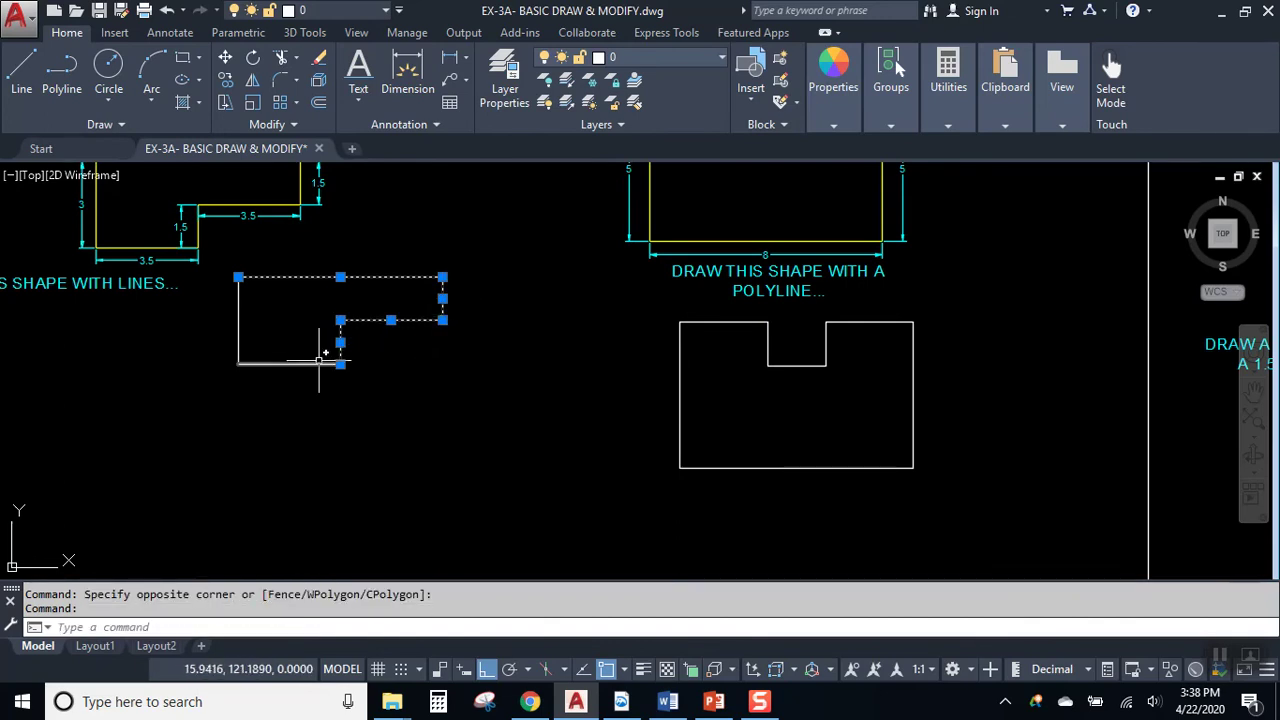
click(320, 362)
click(219, 314)
click(307, 355)
key(Escape)
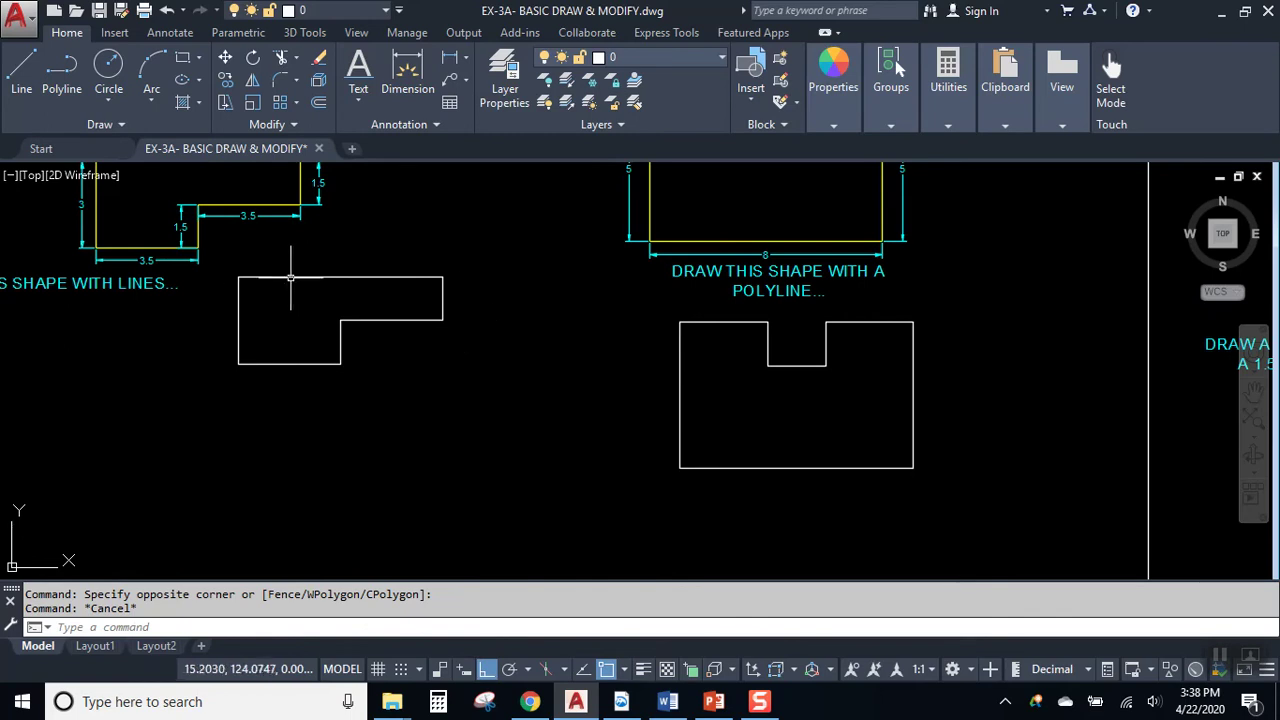
Step: Compare selecting the whole L-shape with a window, one of its edges, and the notched polyline, clearing each selection
click(230, 260)
click(505, 401)
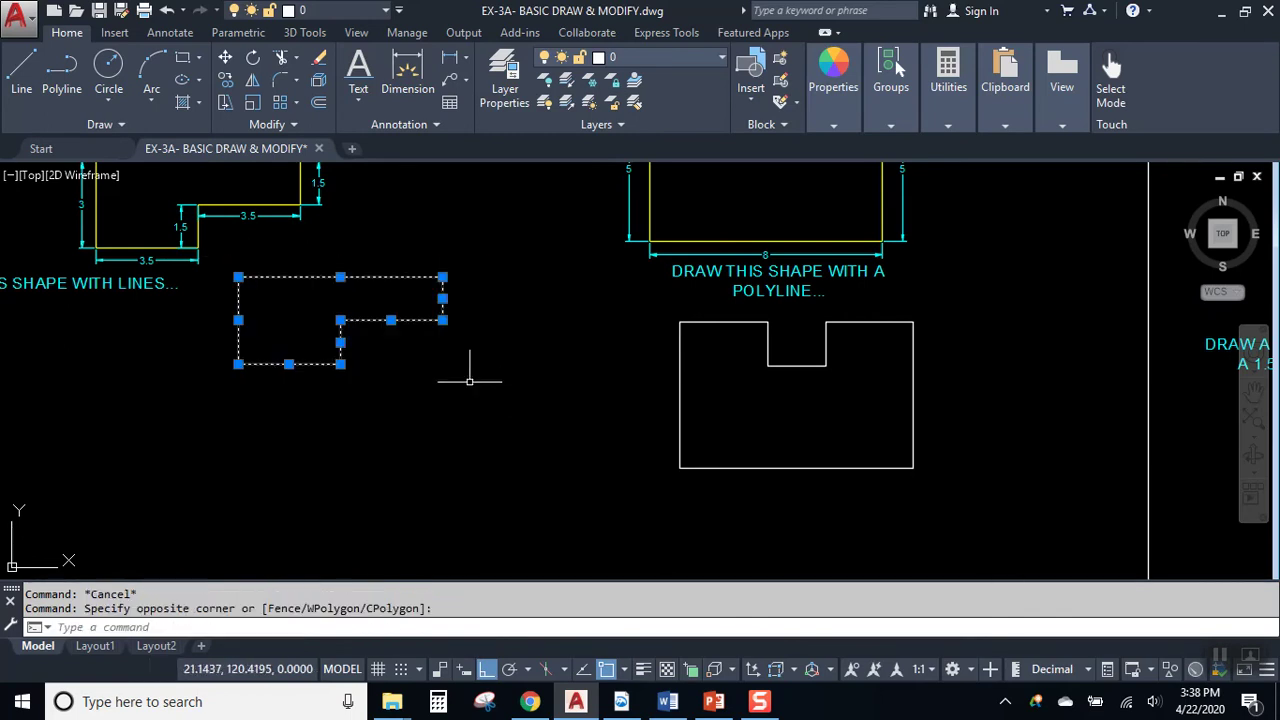
key(Escape)
click(420, 320)
key(Escape)
click(680, 356)
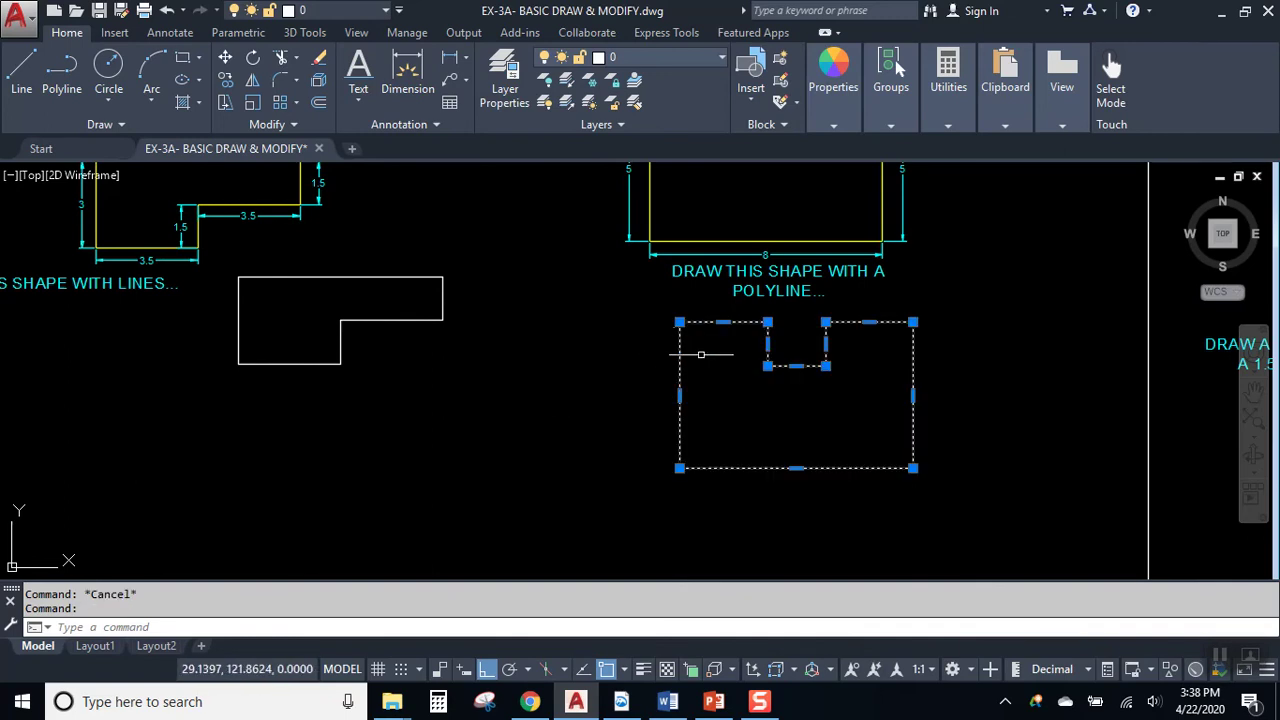
key(Escape)
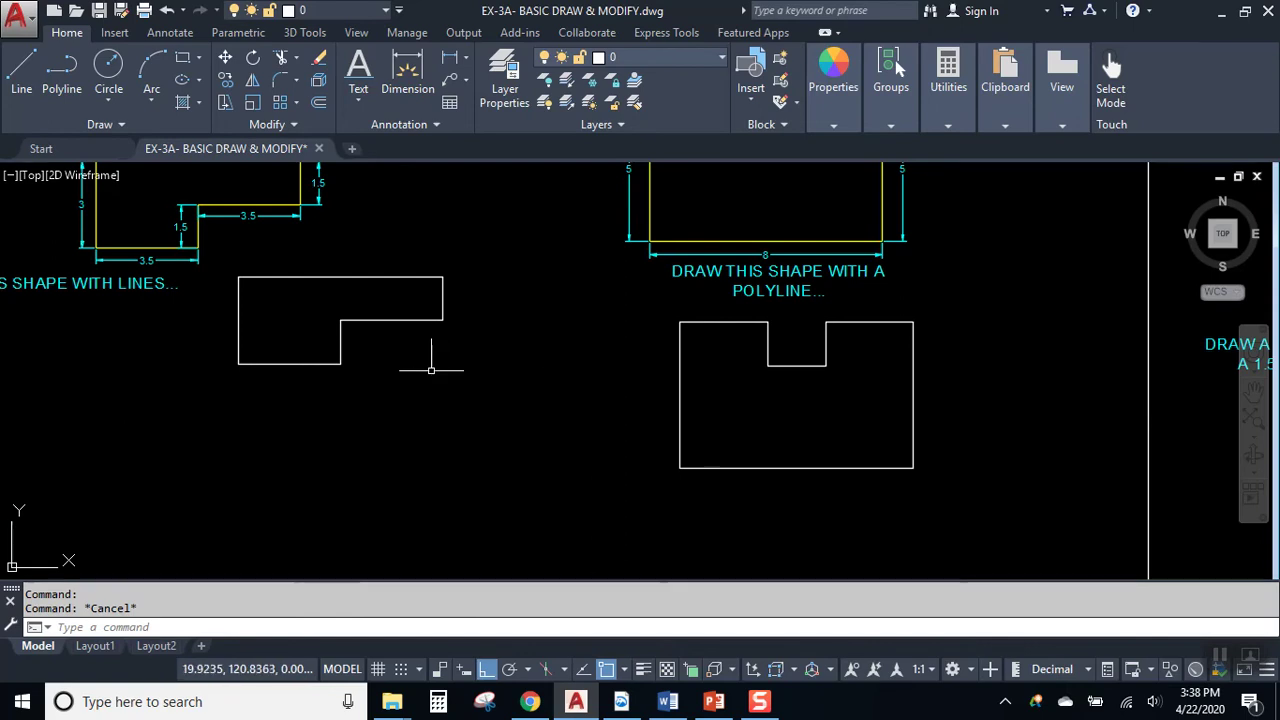
Step: Delete the inner horizontal edge of the line-drawn L-shape and undo the deletion
click(392, 320)
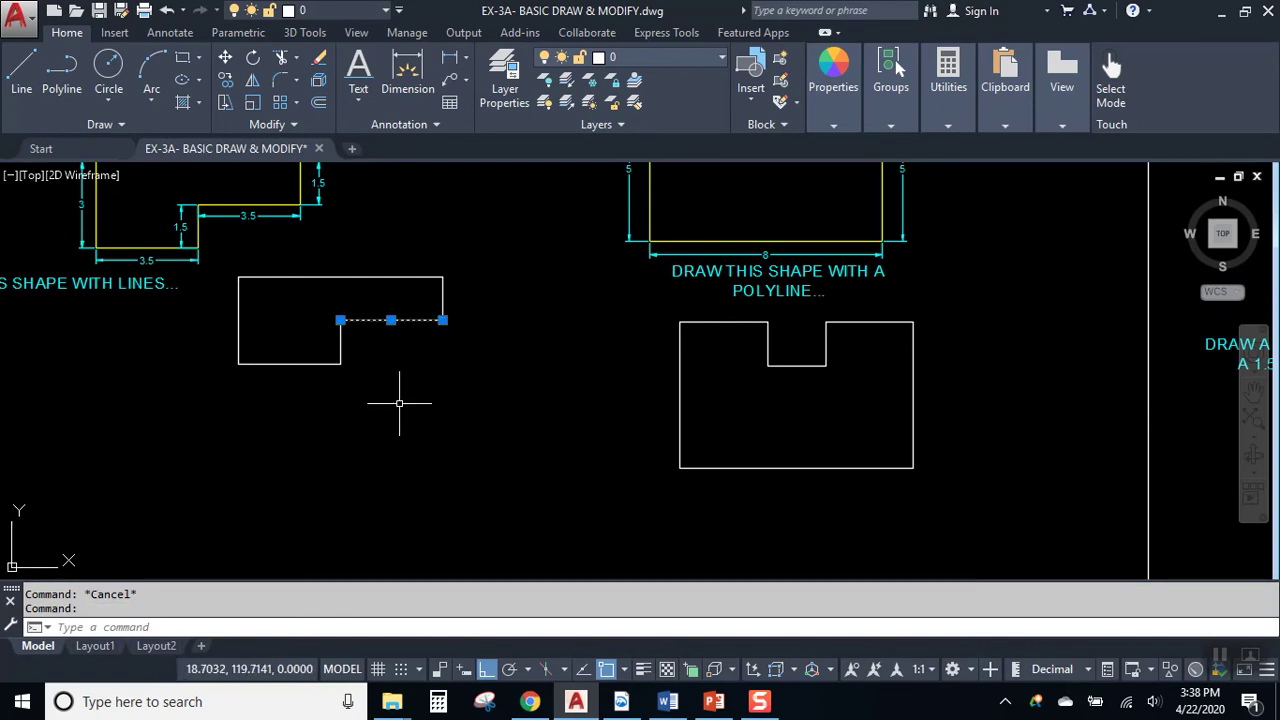
key(Delete)
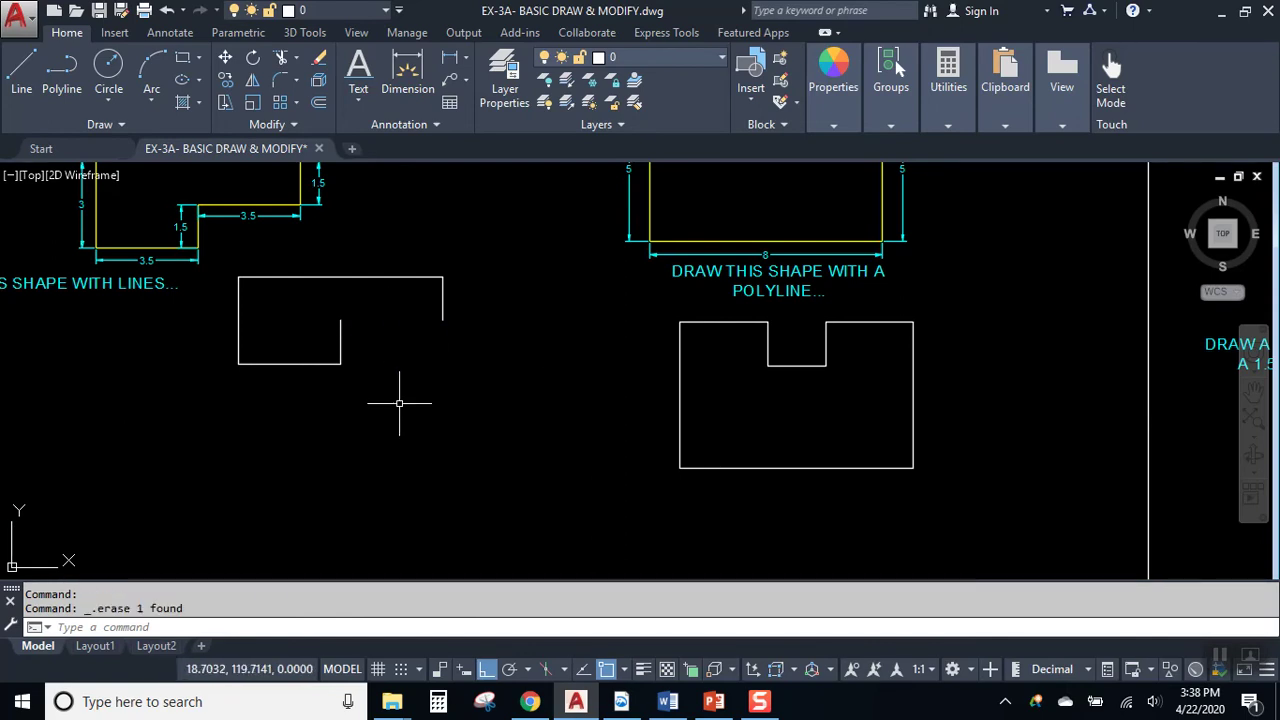
click(395, 403)
key(ctrl+z)
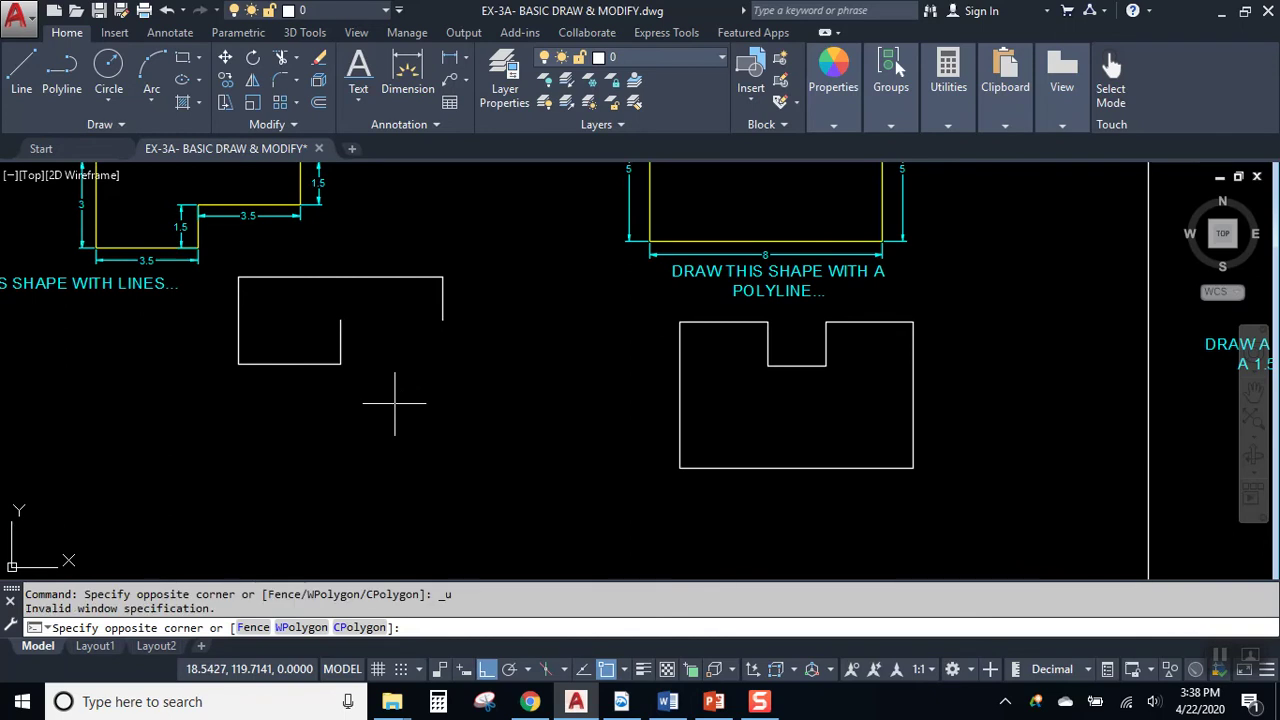
click(466, 409)
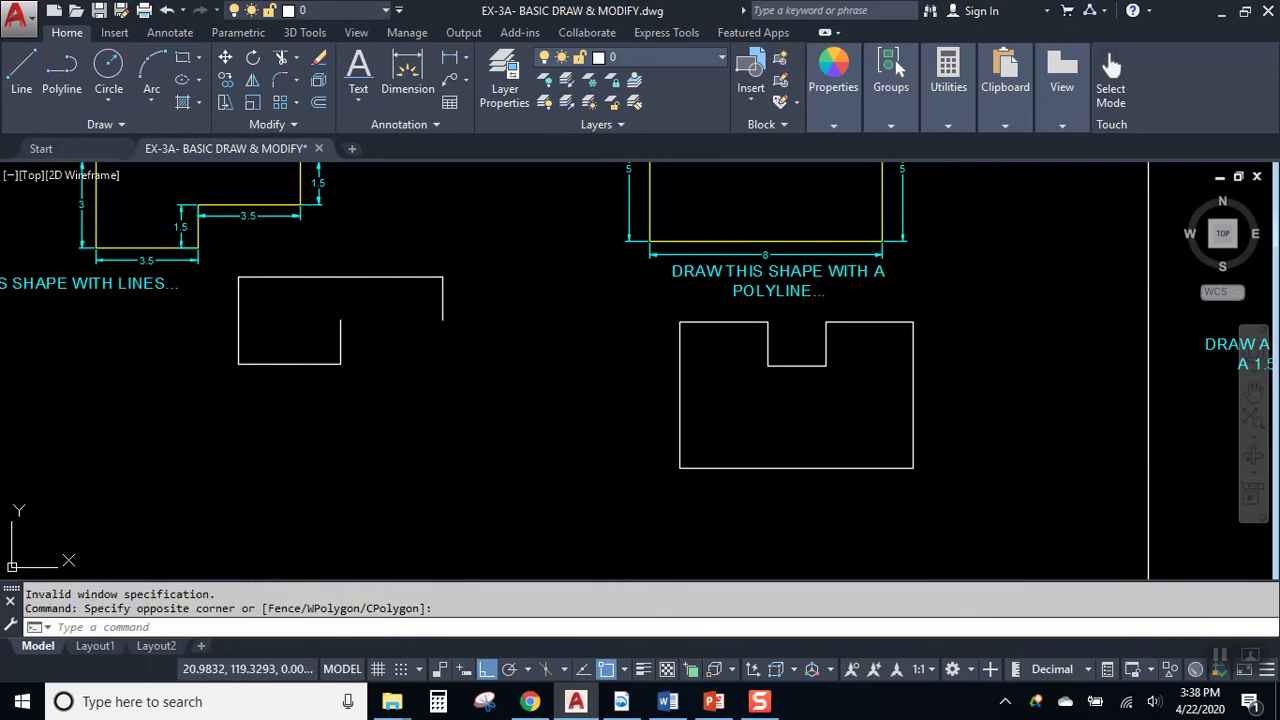
key(ctrl+z)
Step: Delete the notched polyline as one object and undo the deletion
click(769, 341)
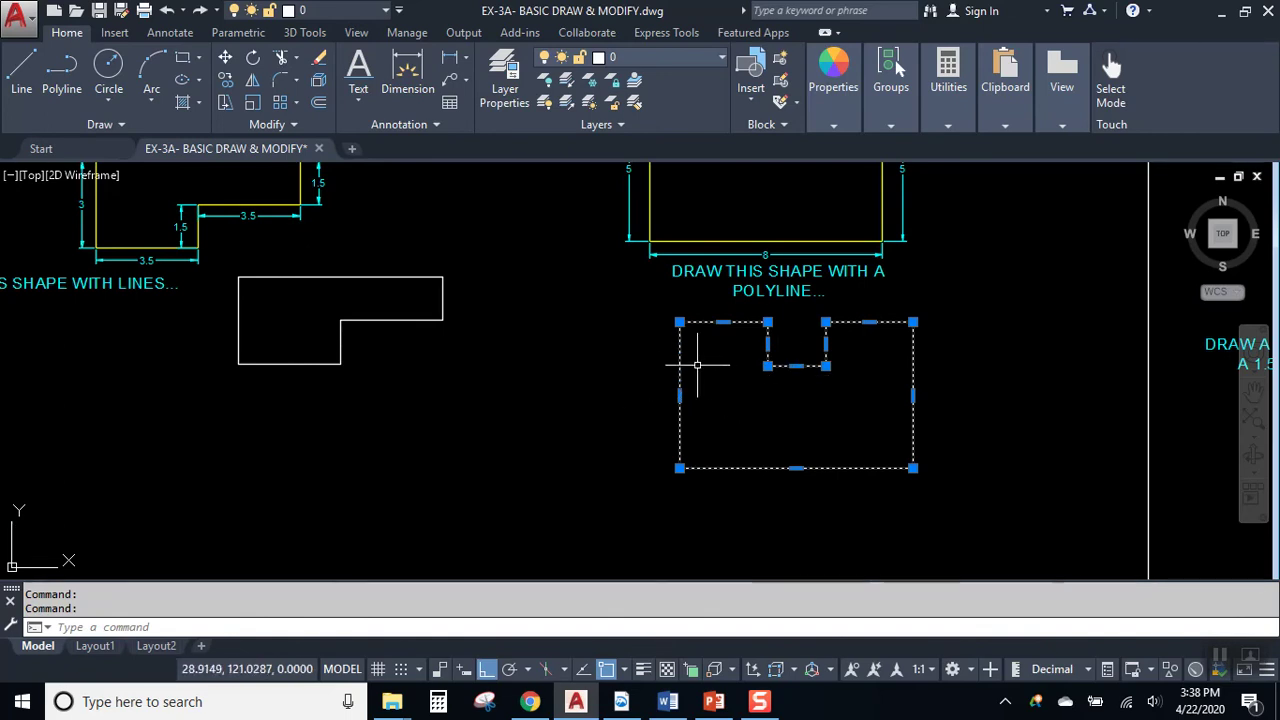
key(Delete)
key(ctrl+z)
key(Escape)
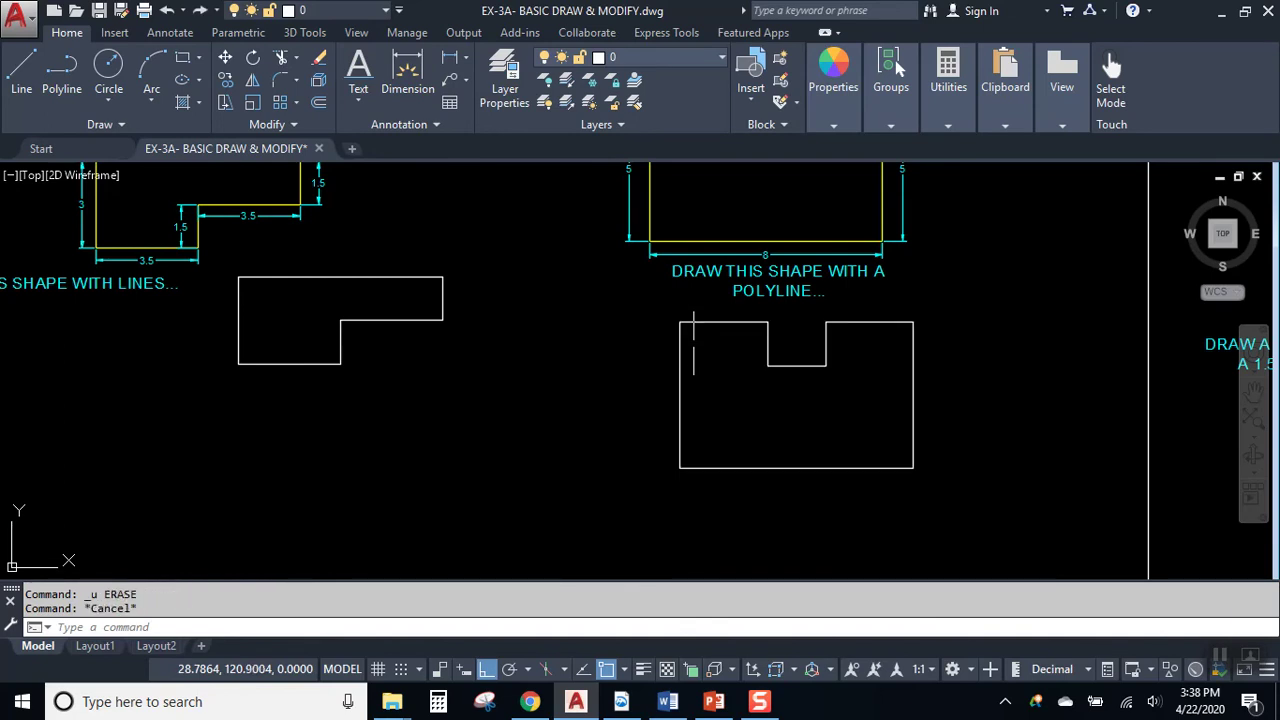
Step: Turn Ortho off and Polar Tracking on for the angled lines and polylines exercise
scroll(745, 390, up, 3)
scroll(745, 395, down, 1)
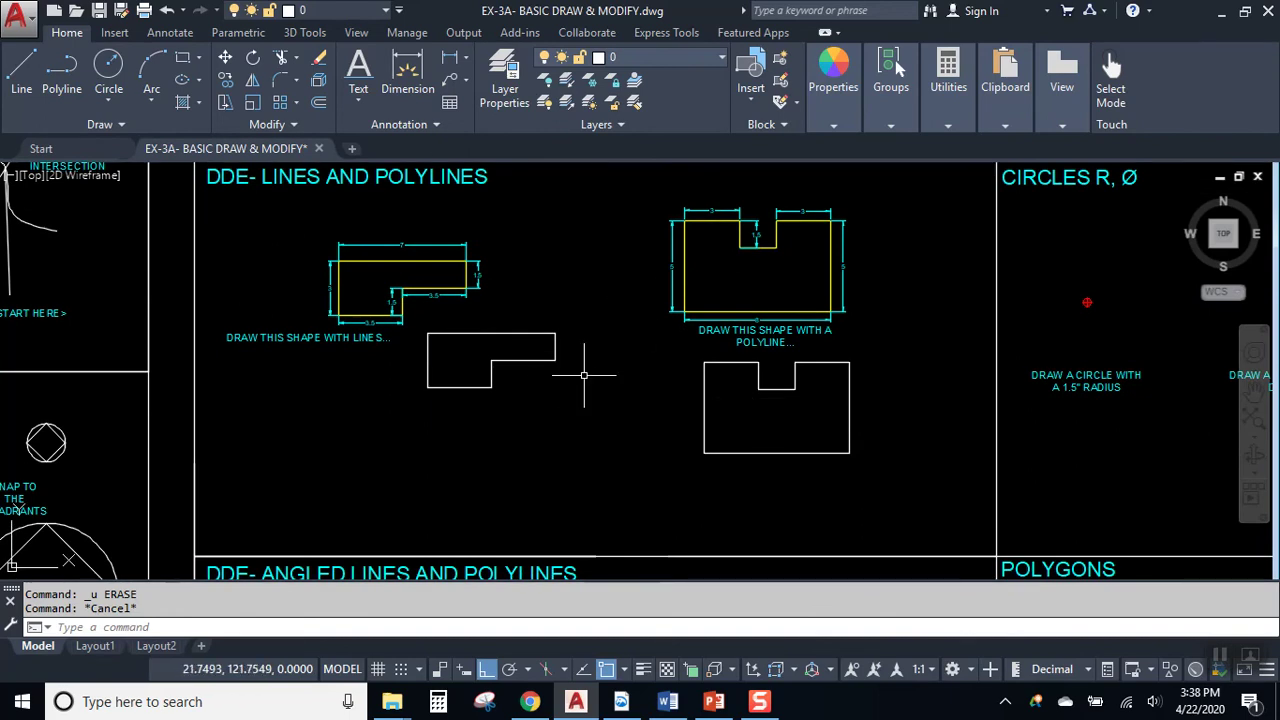
mouse_move(531, 396)
middle_down()
mouse_move(580, 351)
mouse_move(657, 229)
mouse_move(600, 357)
mouse_move(575, 410)
mouse_move(642, 155)
middle_up()
mouse_move(585, 470)
middle_down()
mouse_move(610, 241)
mouse_move(543, 206)
mouse_move(594, 209)
mouse_move(577, 223)
middle_up()
scroll(556, 263, up, 2)
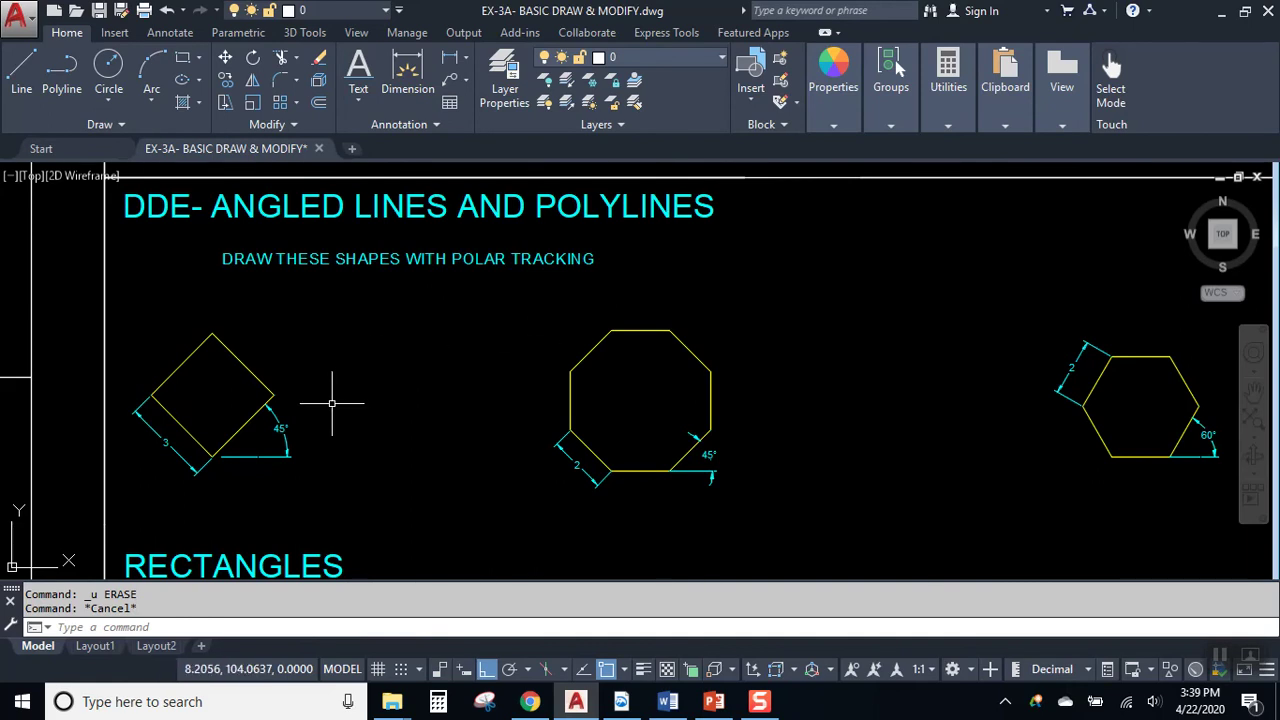
scroll(262, 485, up, 2)
scroll(330, 440, up, 1)
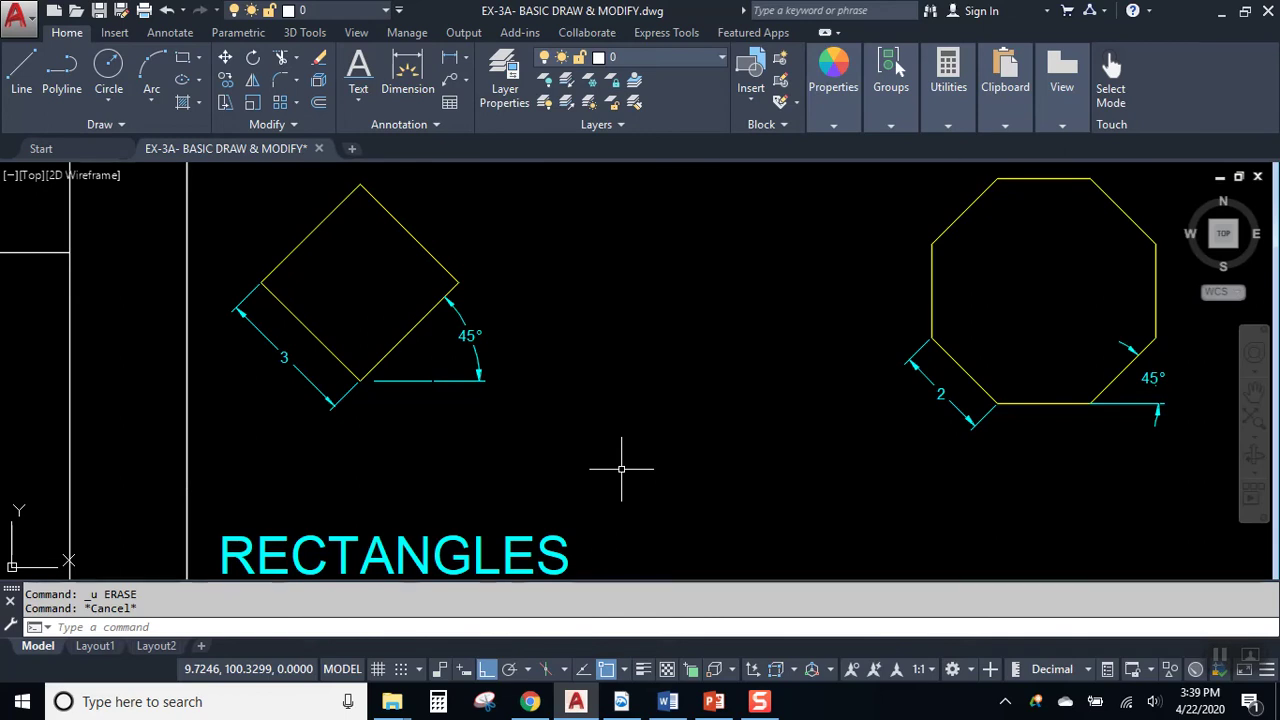
click(491, 675)
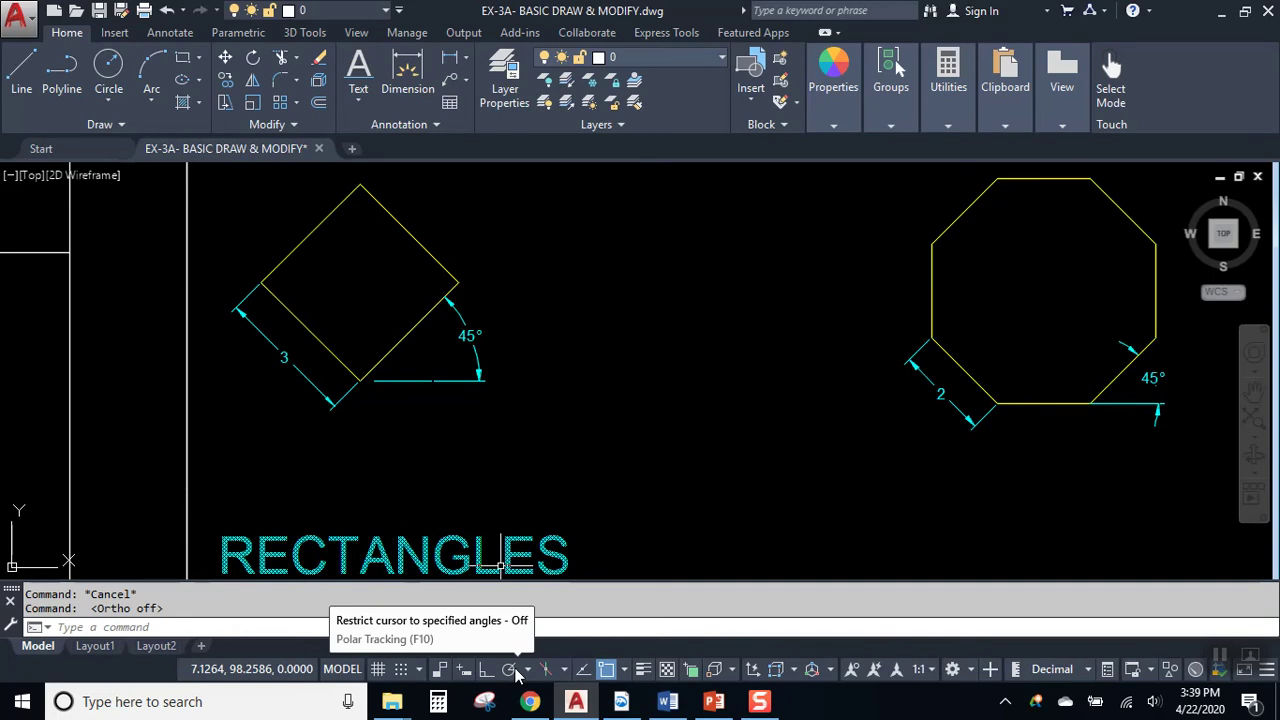
click(517, 676)
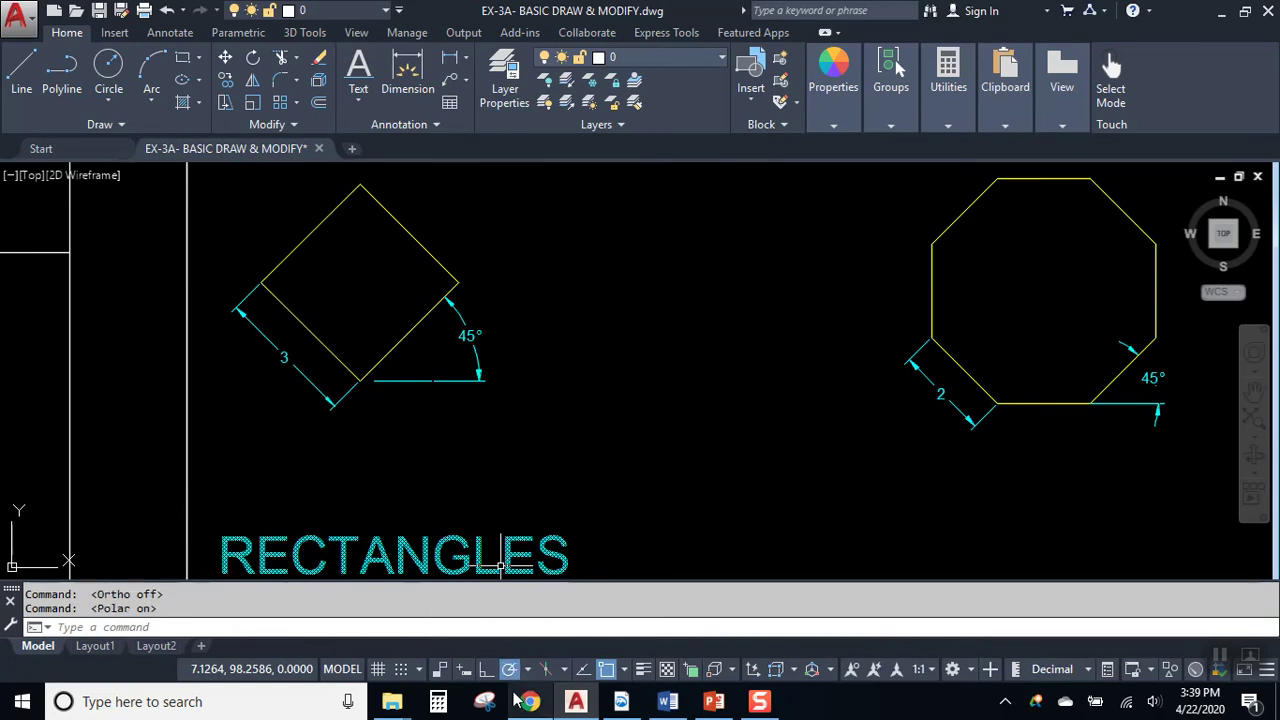
Step: Start a line in the empty space beside the dimensioned diamond and set the polar tracking increment to 45 degrees
click(20, 72)
click(603, 317)
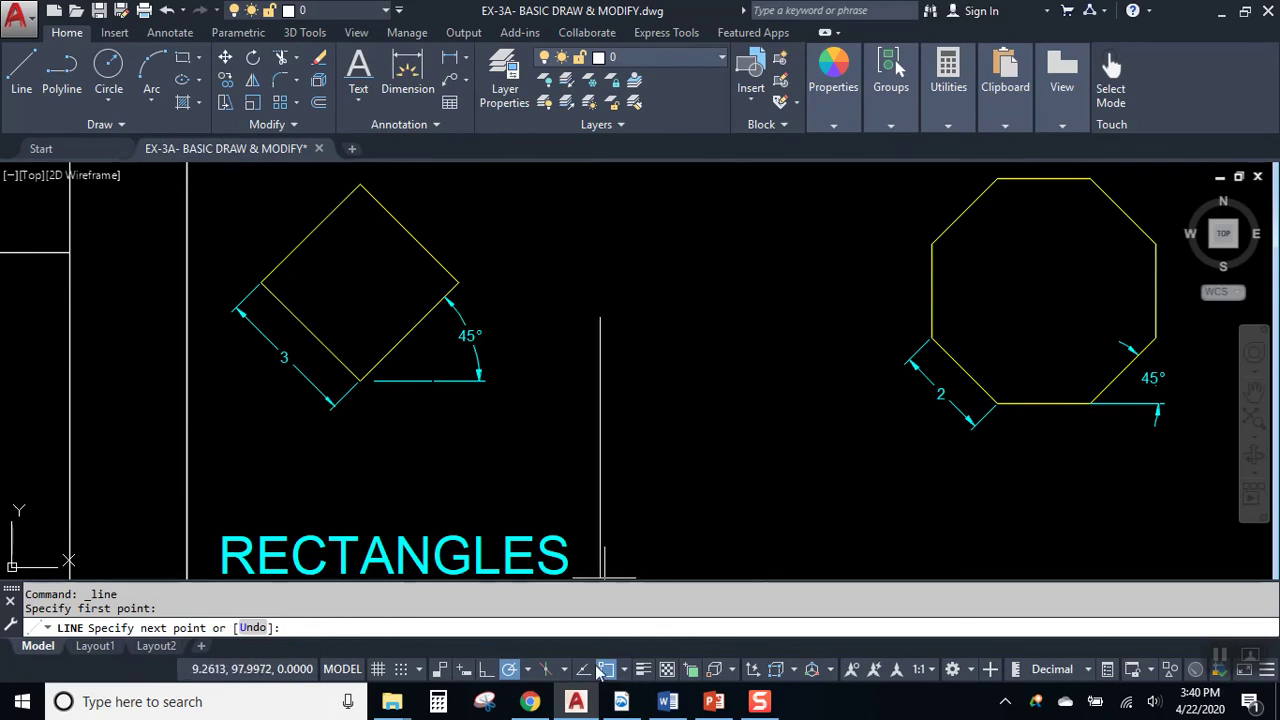
click(527, 670)
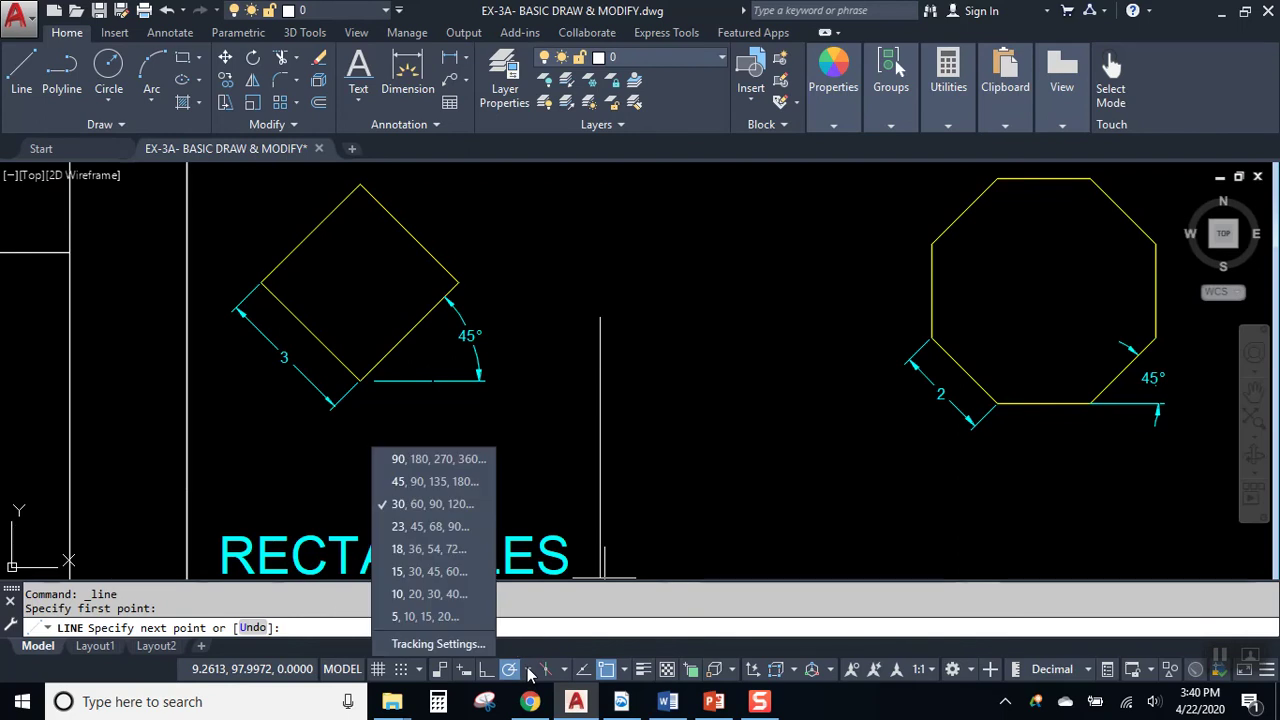
click(446, 459)
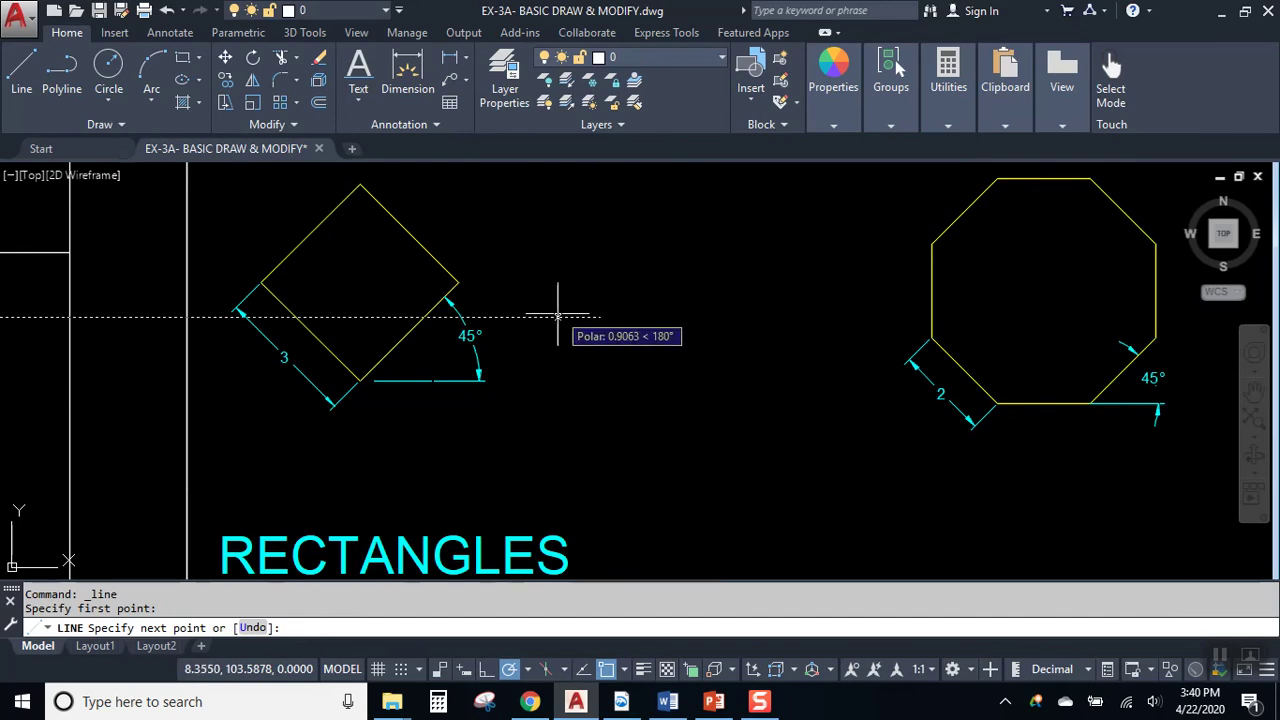
click(527, 669)
click(440, 460)
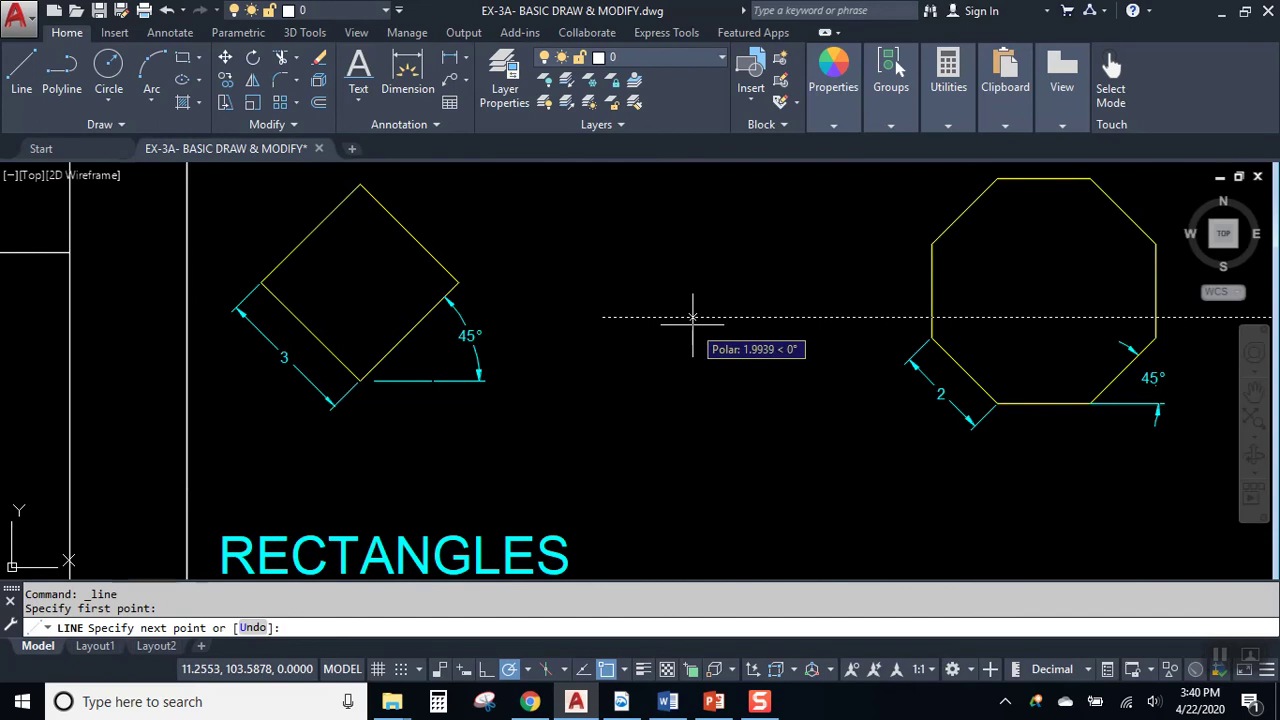
Step: Try the 30-degree polar tracking increment for the line in progress and restore the 45-degree increment
click(527, 669)
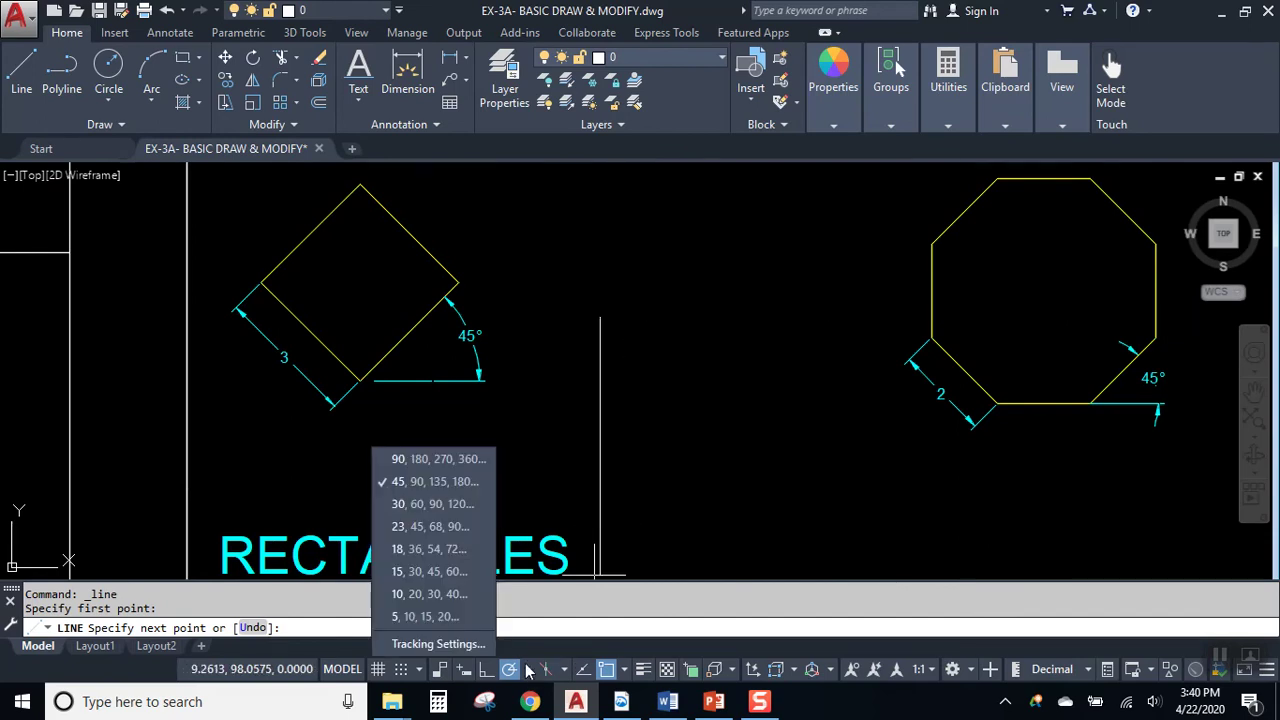
click(755, 348)
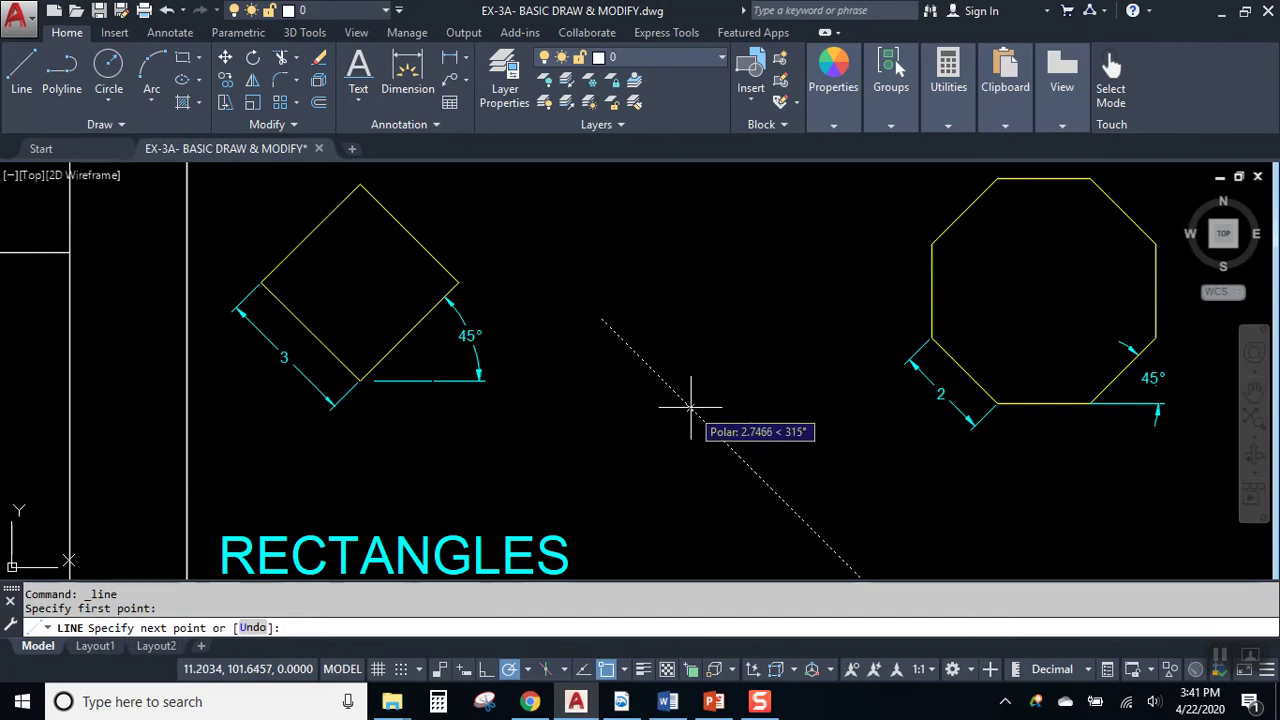
click(527, 670)
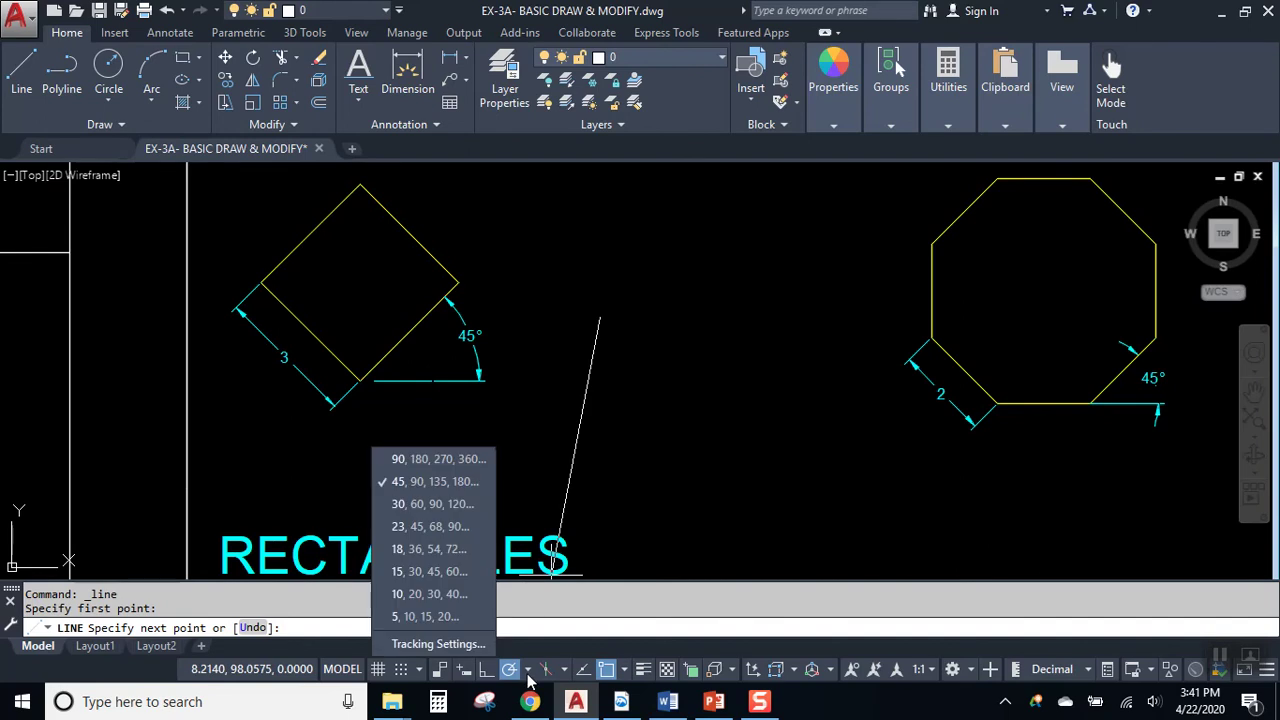
click(420, 482)
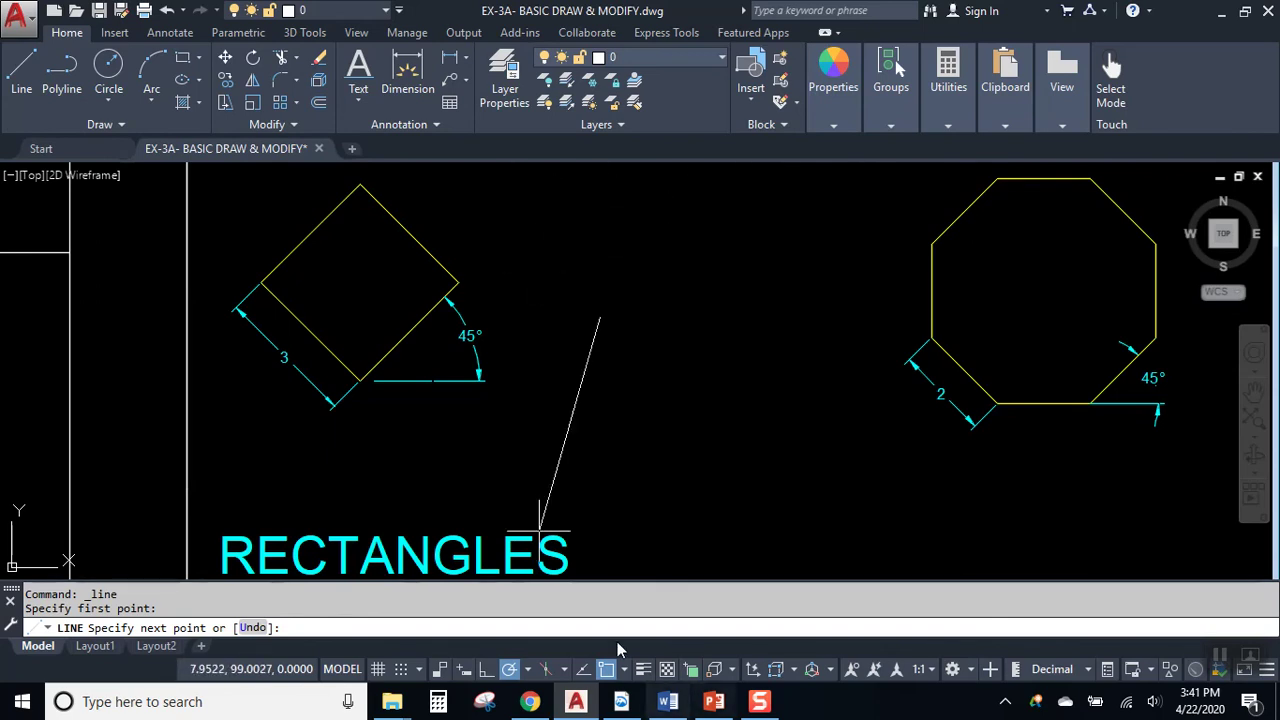
click(529, 664)
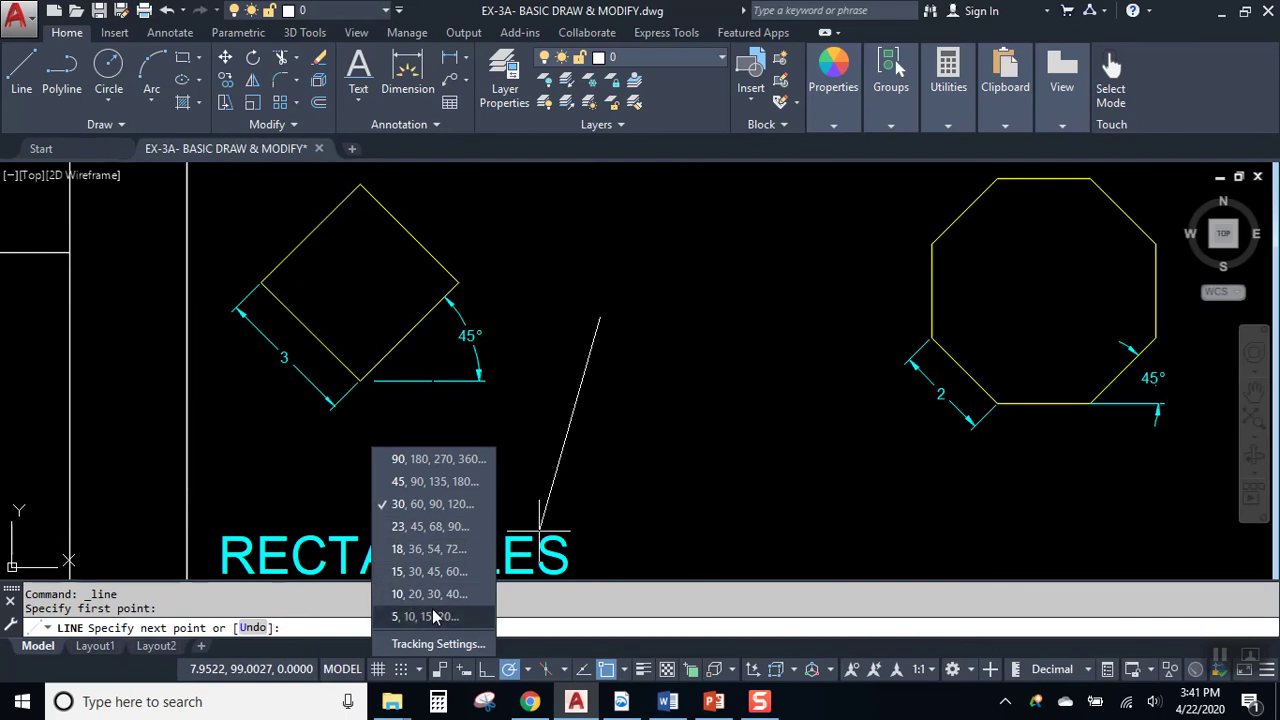
click(435, 481)
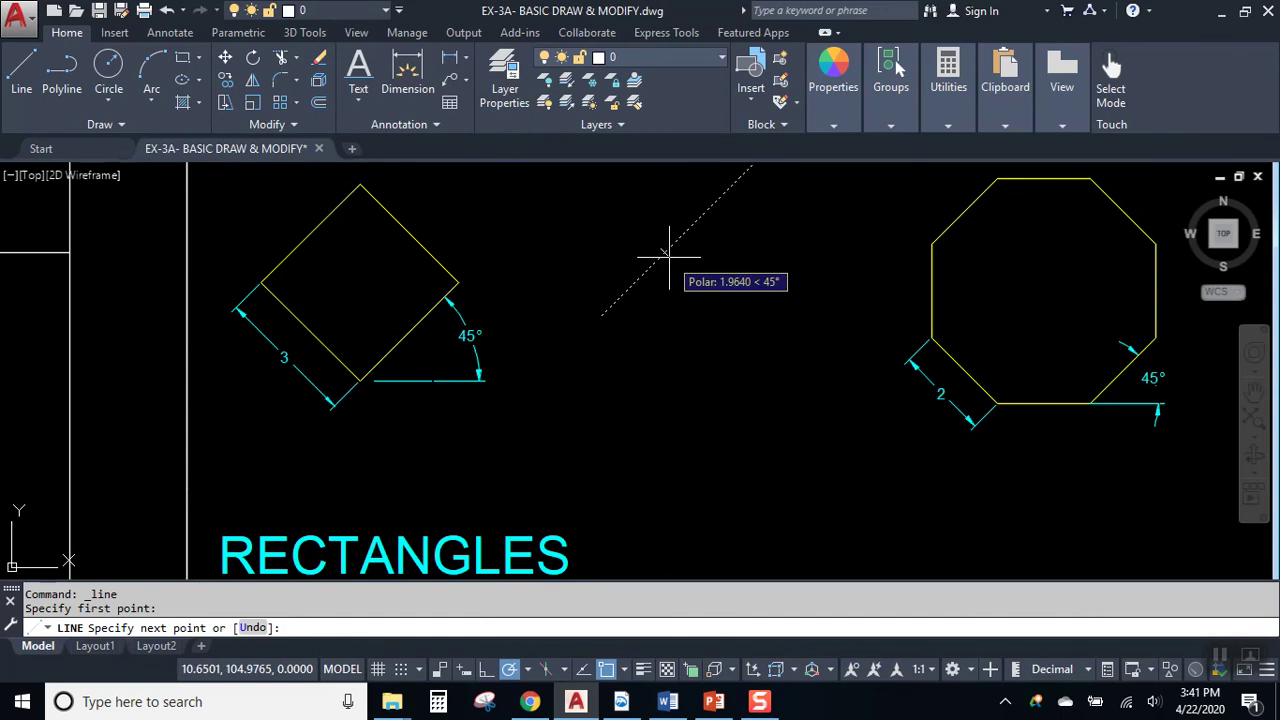
Step: Draw the diamond with four 3-unit line segments at 45°, 135°, 225° and 315°, and end the line
text(3)
key(Return)
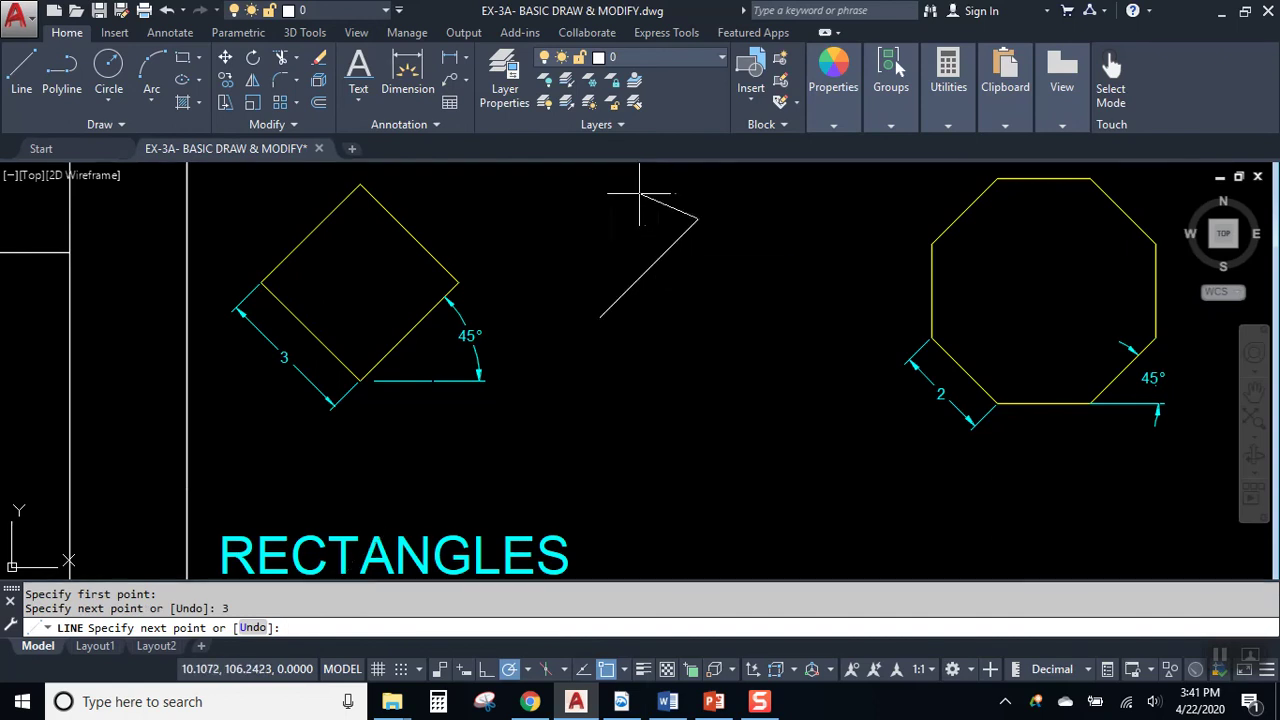
middle_drag(651, 194, 679, 276)
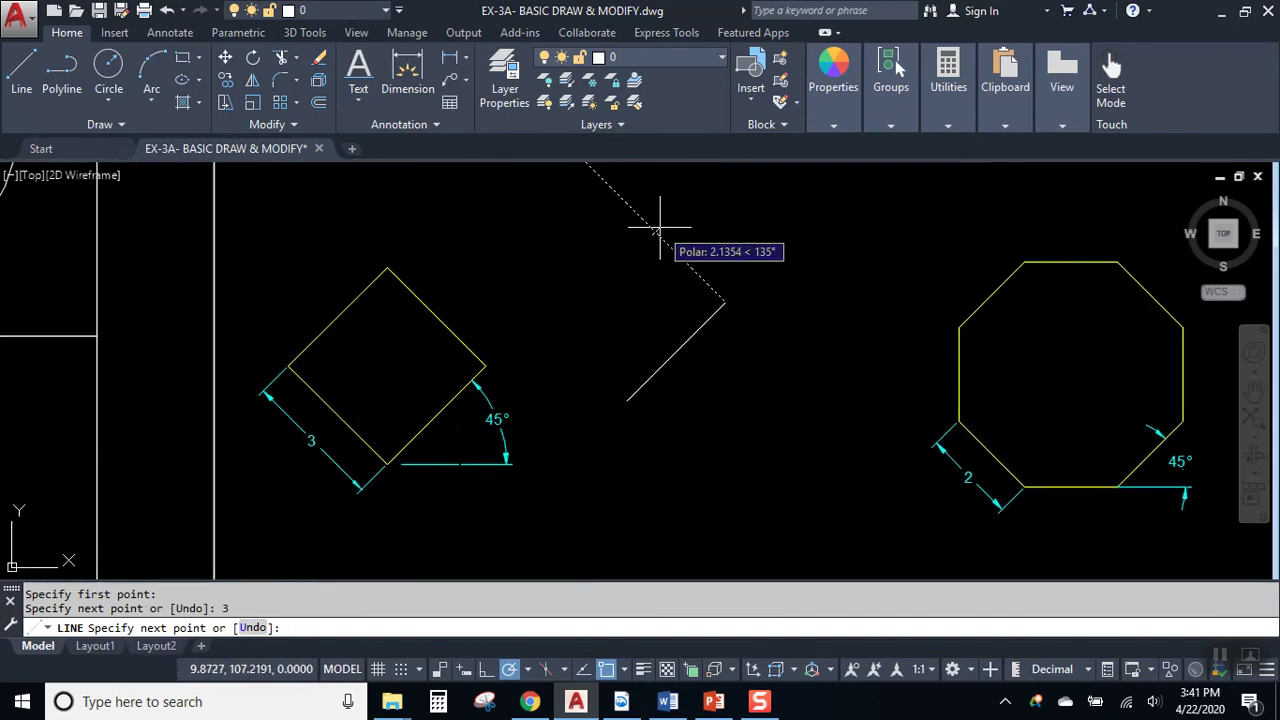
text(3)
key(Return)
text(3)
key(Return)
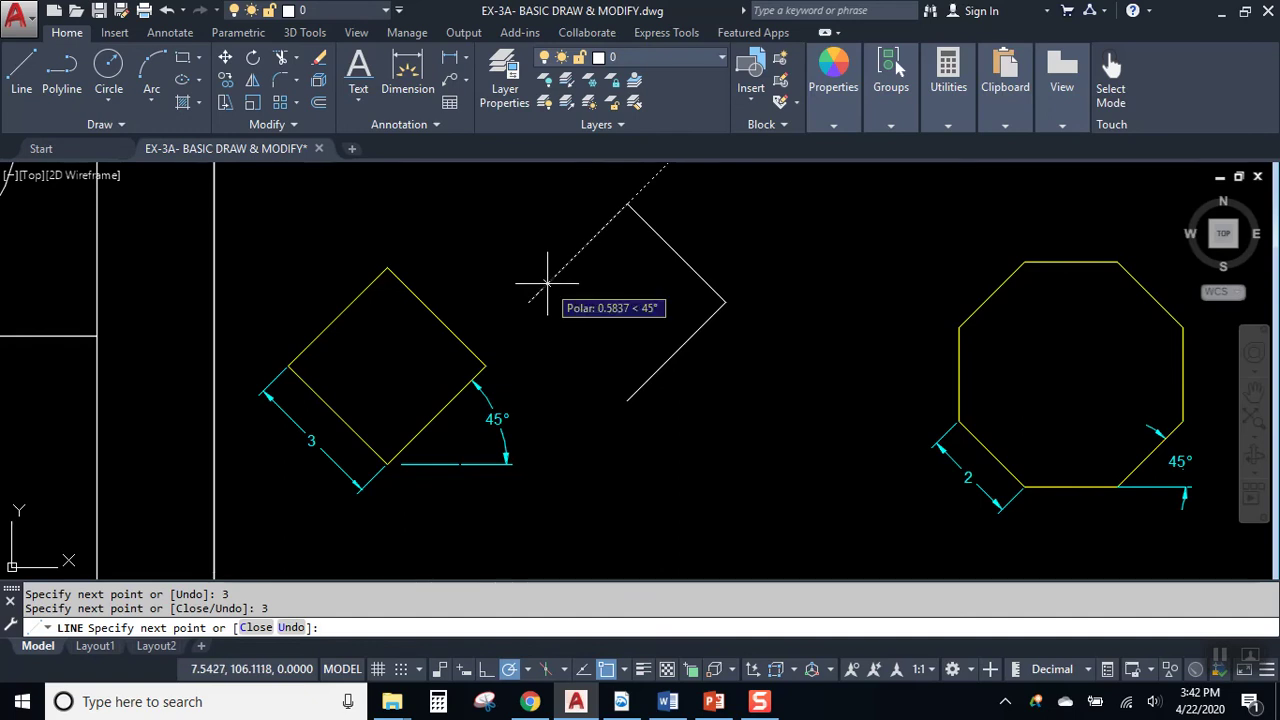
text(3)
key(Return)
text(3)
key(Return)
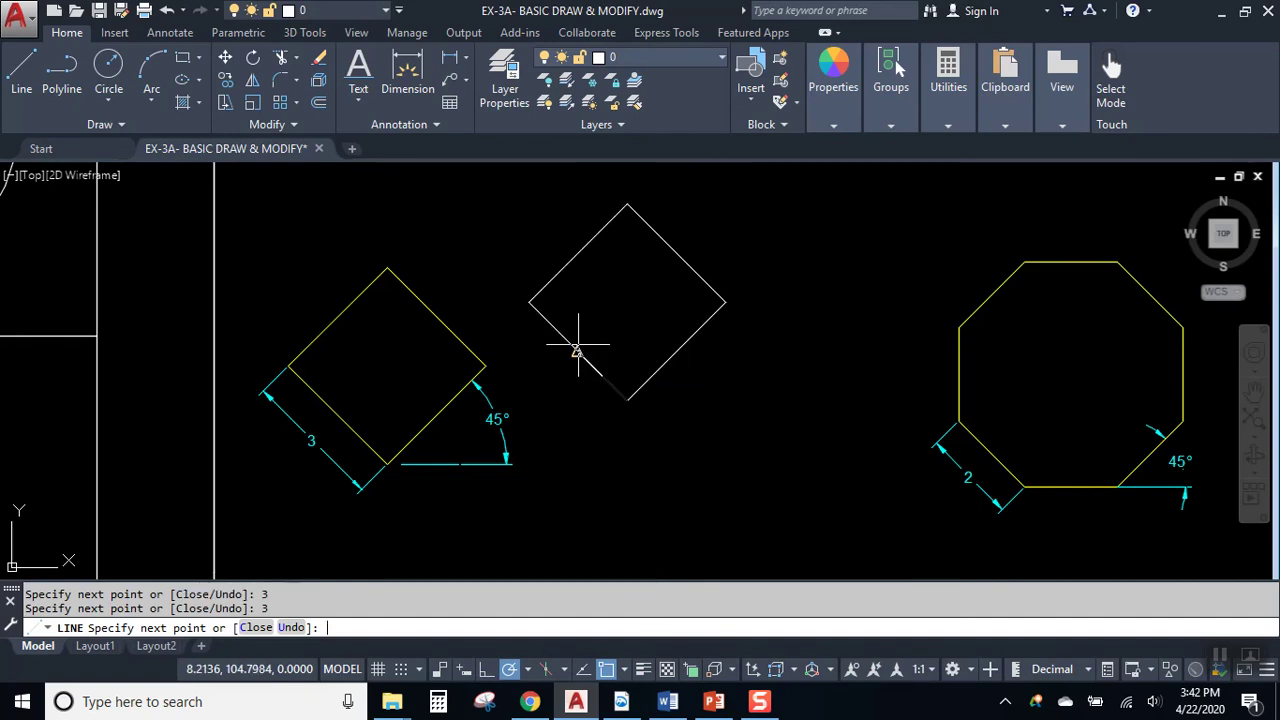
key(Return)
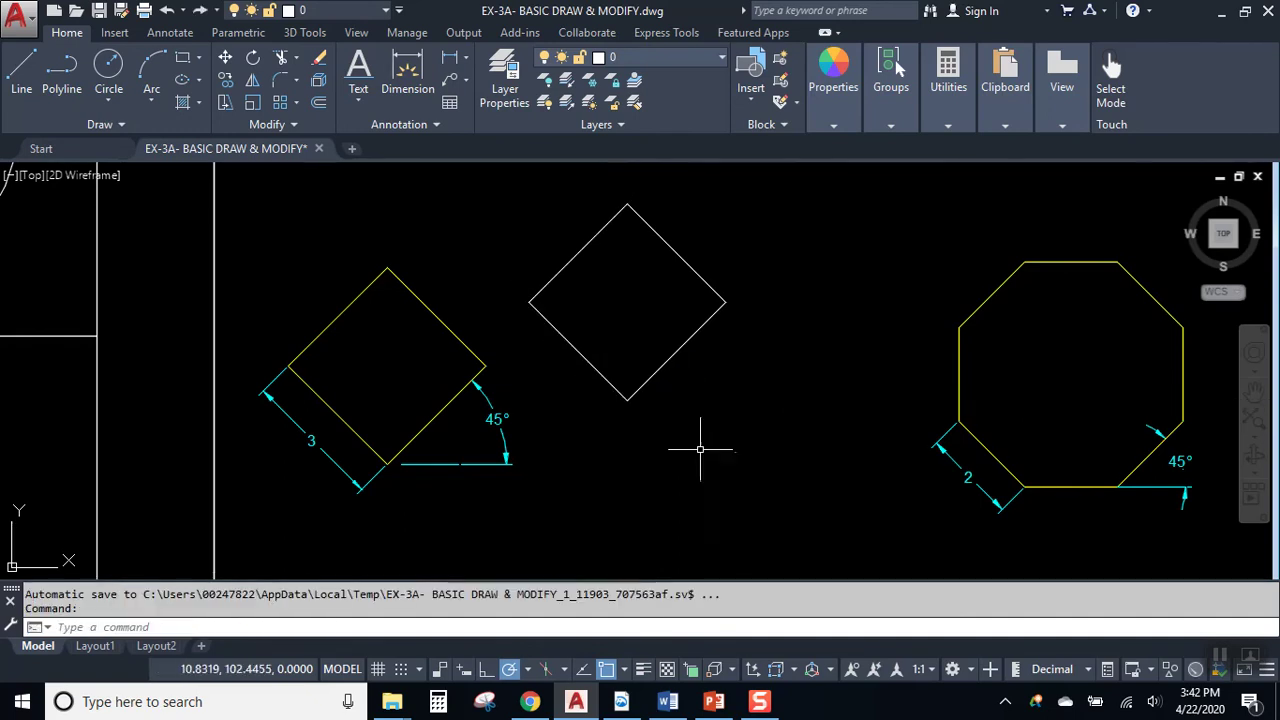
Step: Select the four sides of the new diamond one by one to check they are separate lines, and clear the selection
click(676, 253)
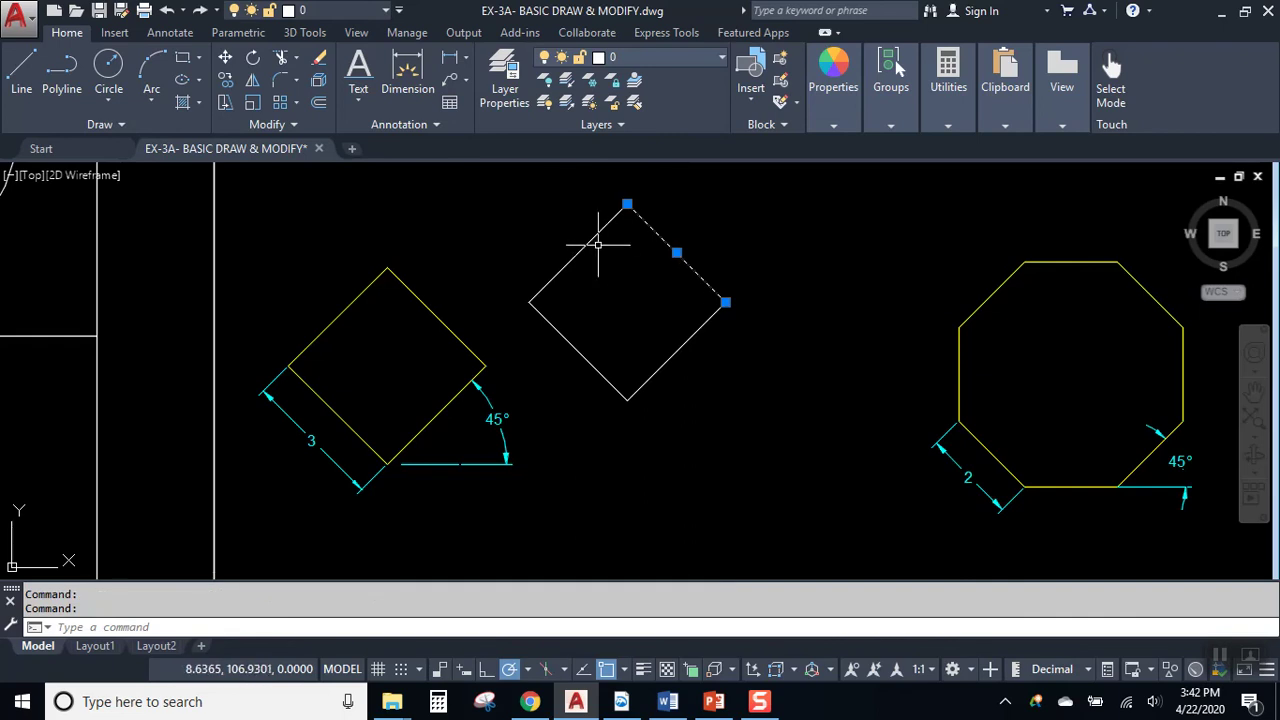
click(580, 220)
click(580, 343)
click(563, 343)
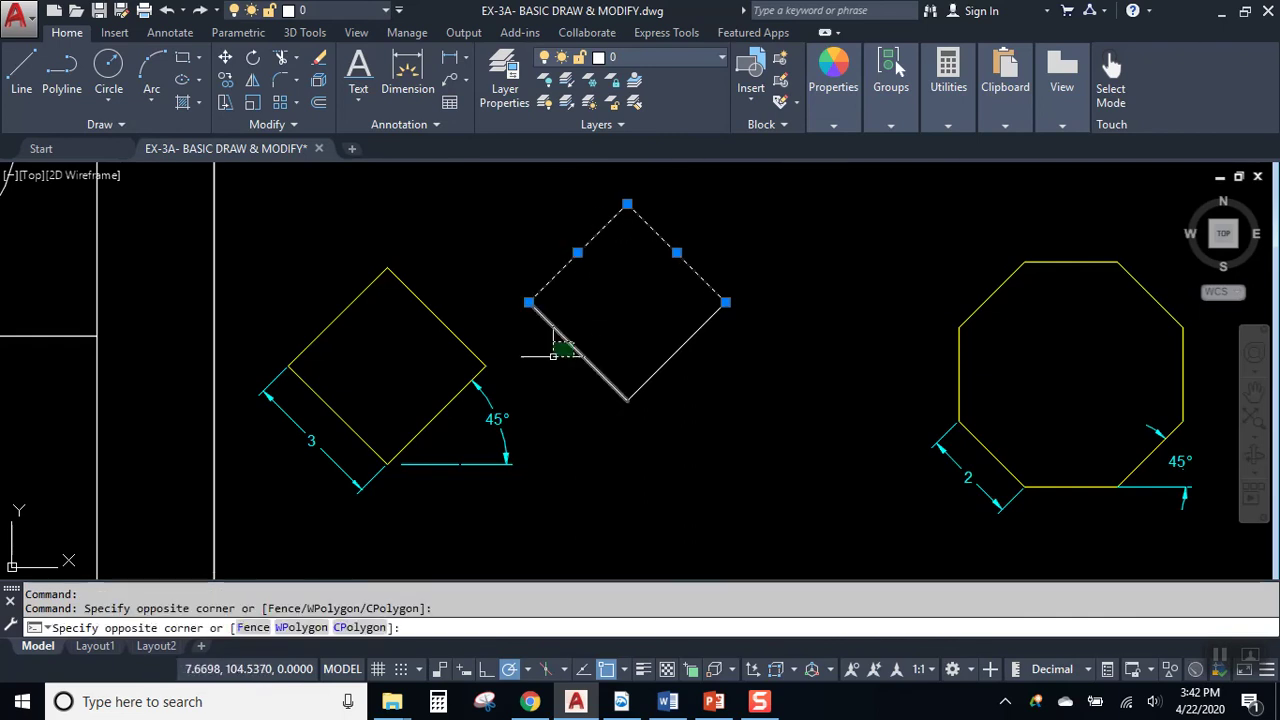
click(679, 330)
click(683, 342)
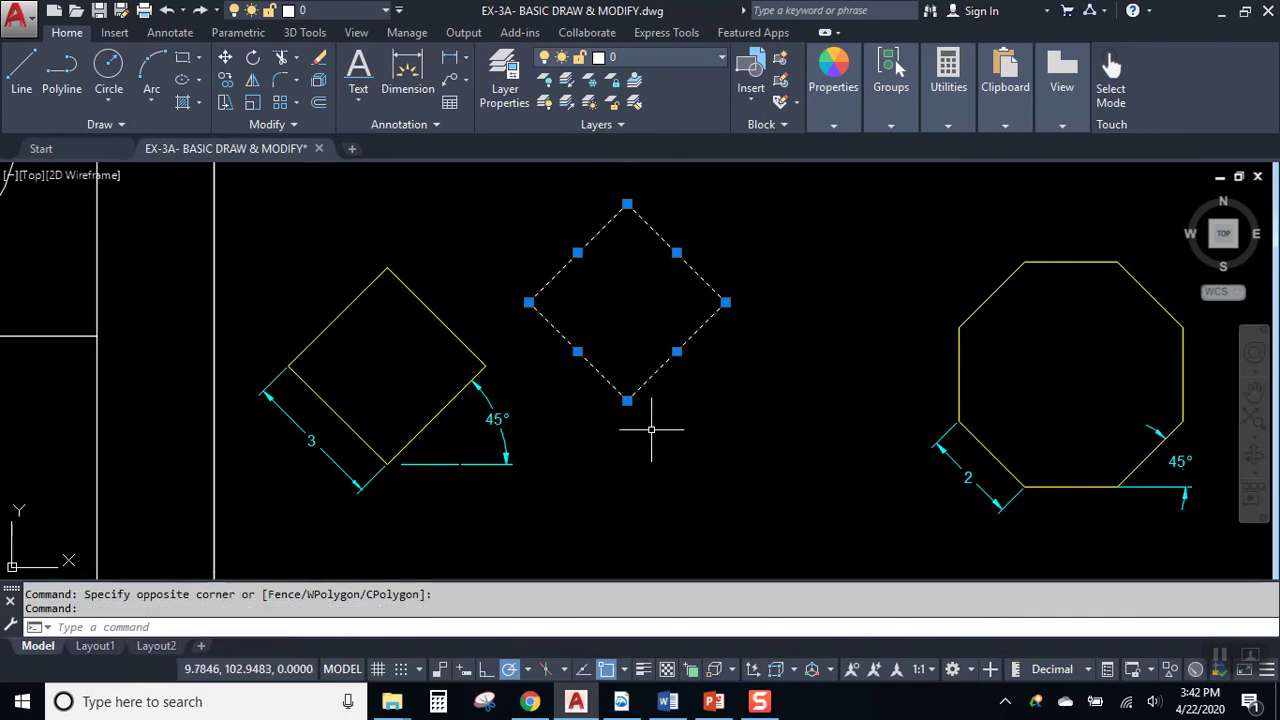
key(Escape)
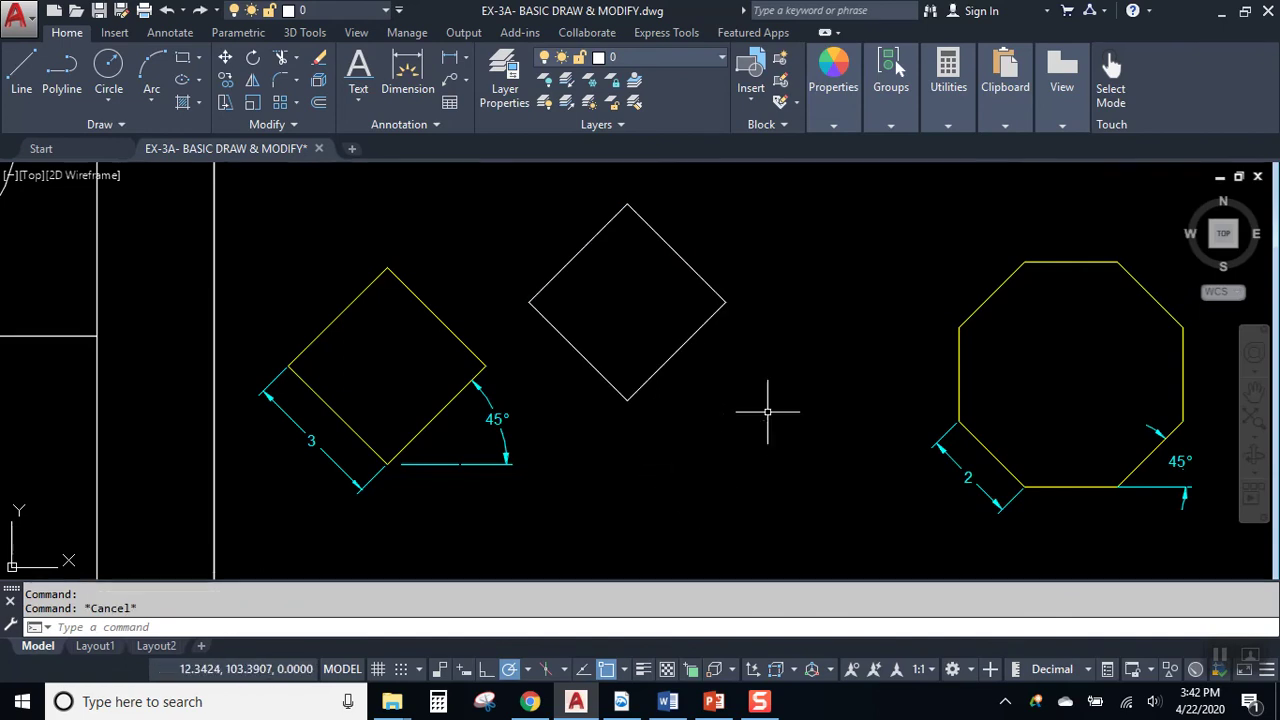
Step: Start an octagon beside the dimensioned one with a 2-unit horizontal base line and a 2-unit side at 45°
middle_drag(771, 409, 657, 391)
mouse_move(751, 334)
middle_down()
mouse_move(614, 329)
mouse_move(543, 300)
middle_up()
mouse_move(686, 365)
middle_down()
mouse_move(513, 318)
mouse_move(318, 343)
middle_up()
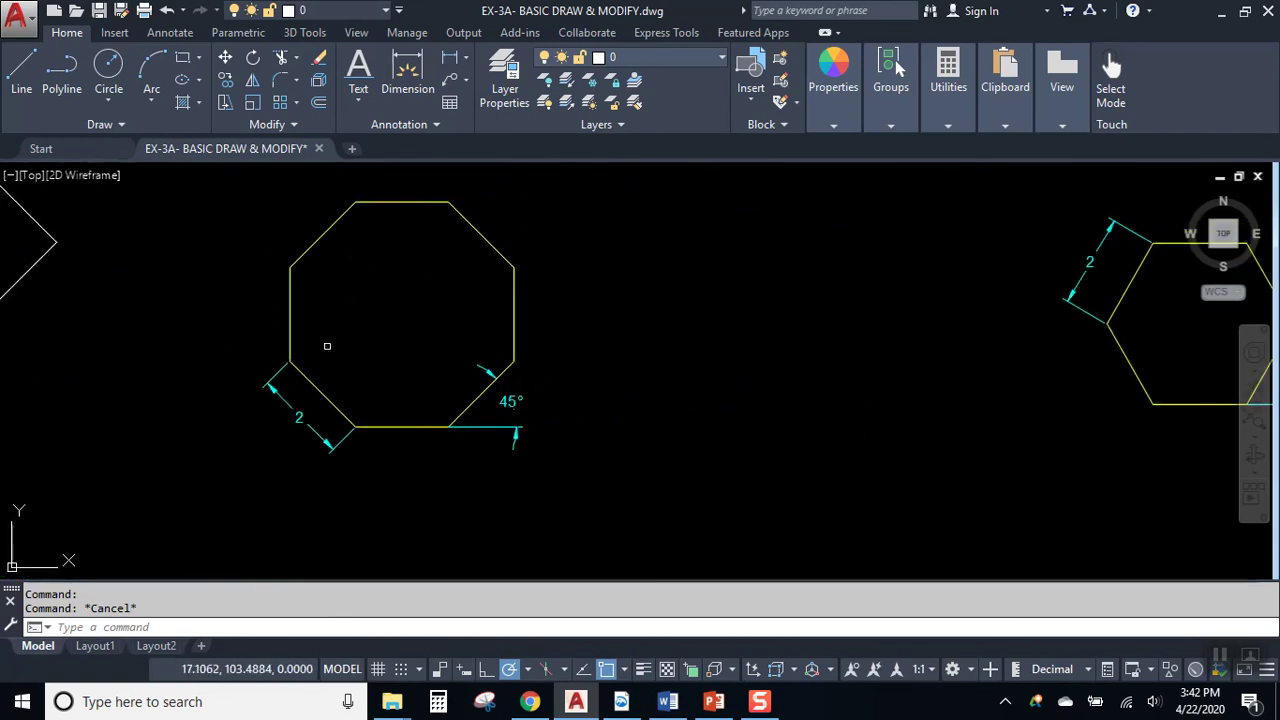
click(21, 68)
click(701, 406)
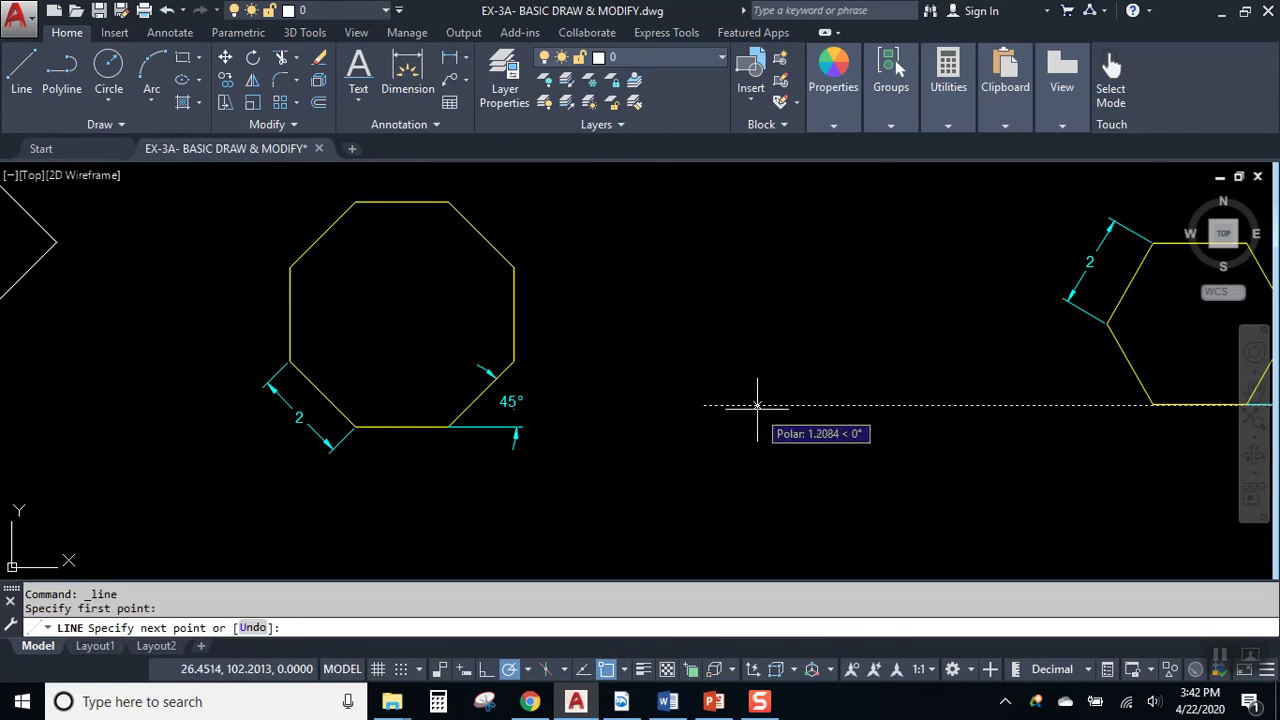
text(2)
key(Return)
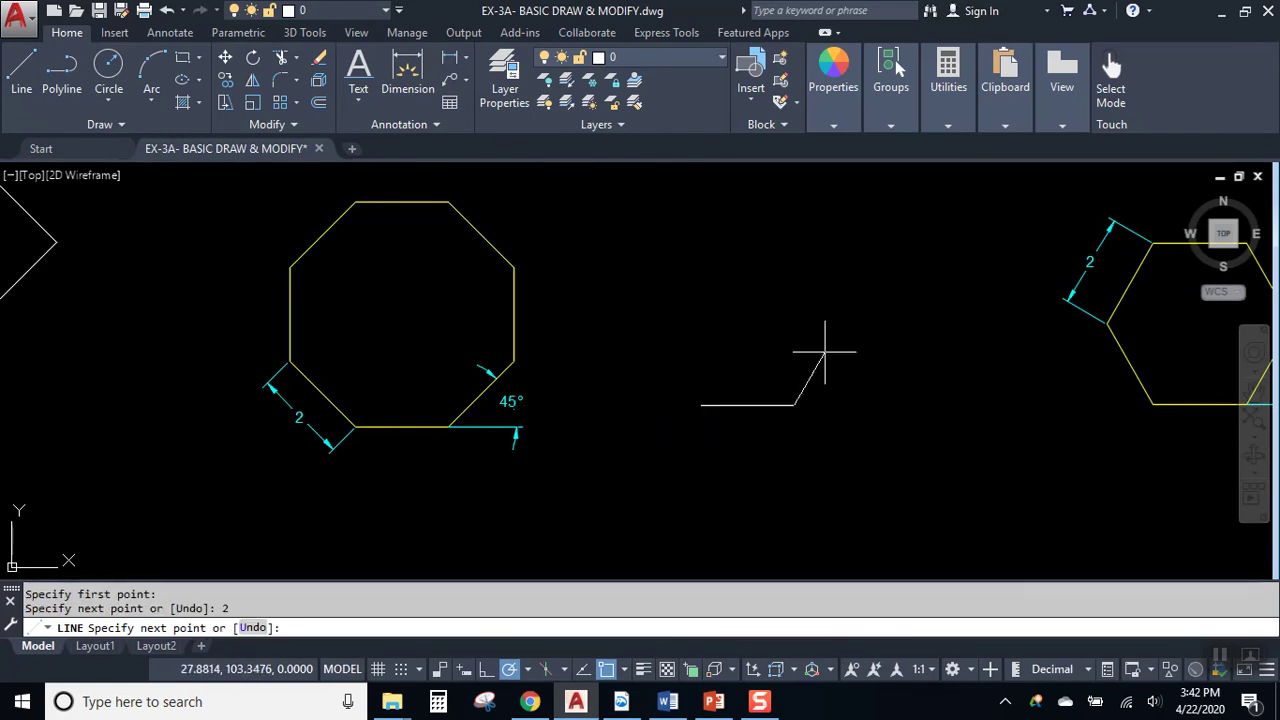
text(2)
key(Return)
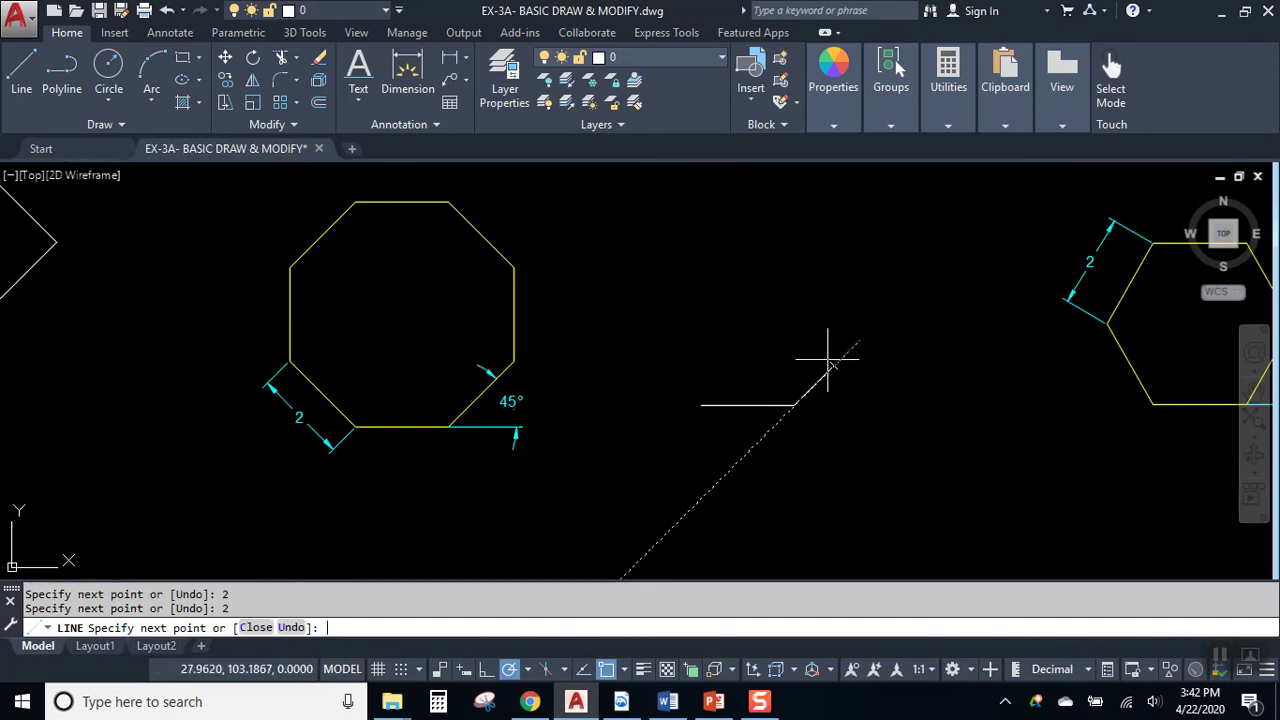
Step: Continue the octagon with 2-unit sides at 90°, 135° and 180°
text(2)
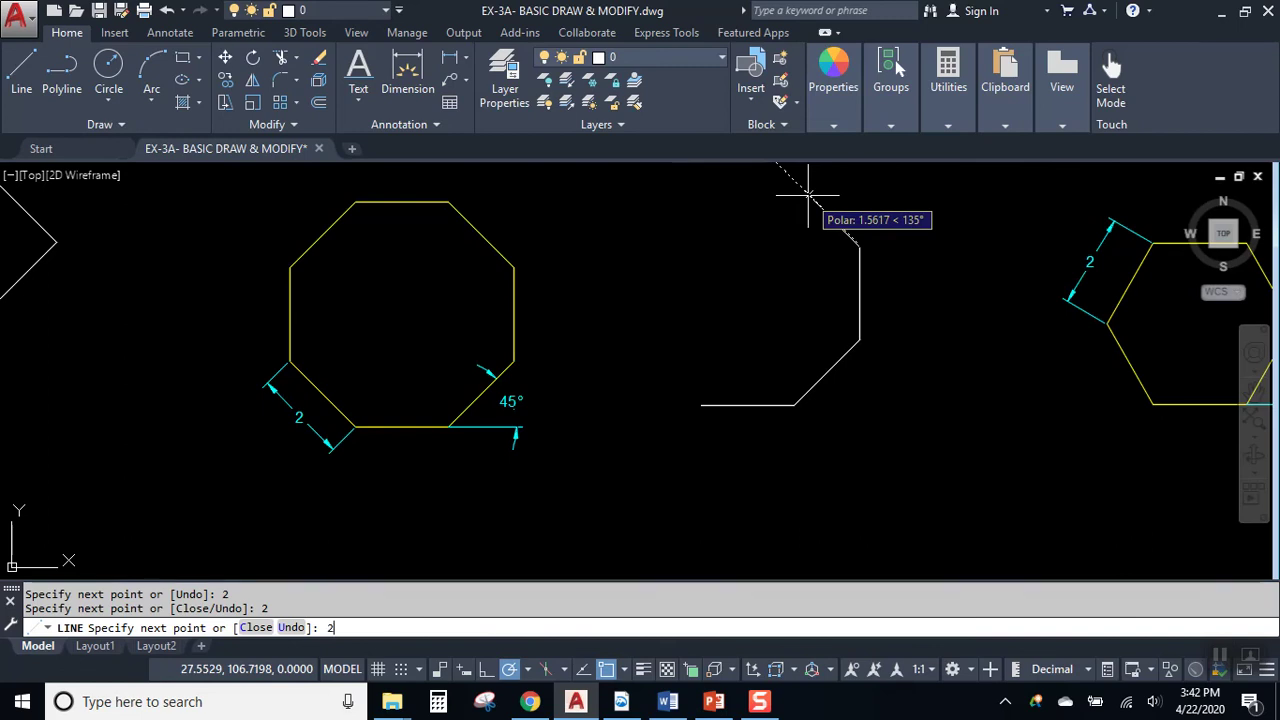
text(2)
key(Return)
text(2)
key(Return)
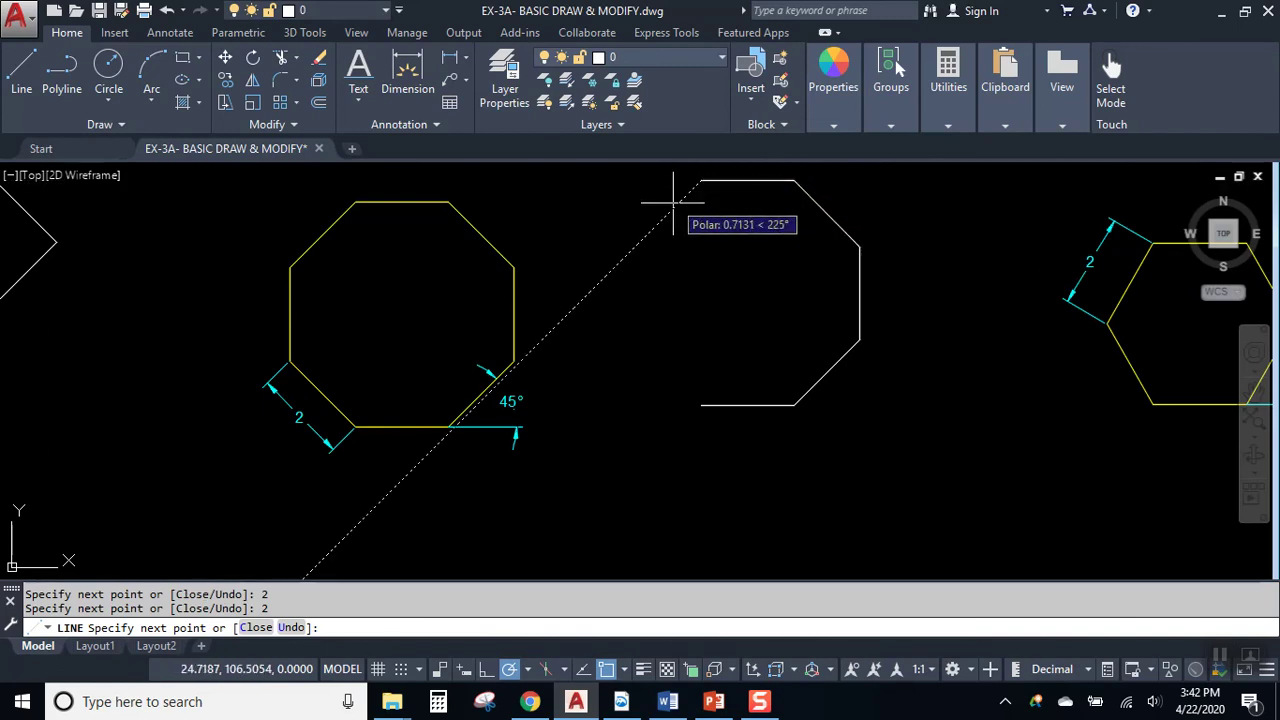
Step: Complete the octagon with 2-unit sides at 225°, 270° and 315° back to its start, and end the line
text(2)
key(Return)
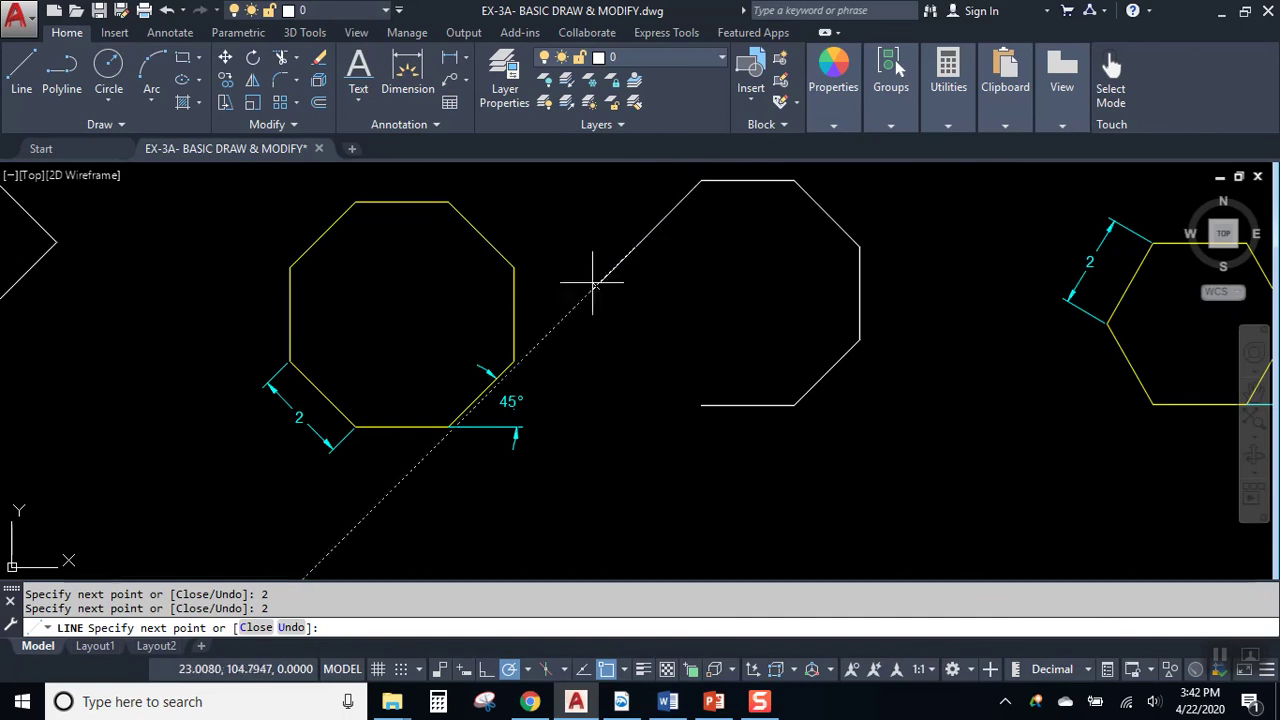
text(2)
key(Return)
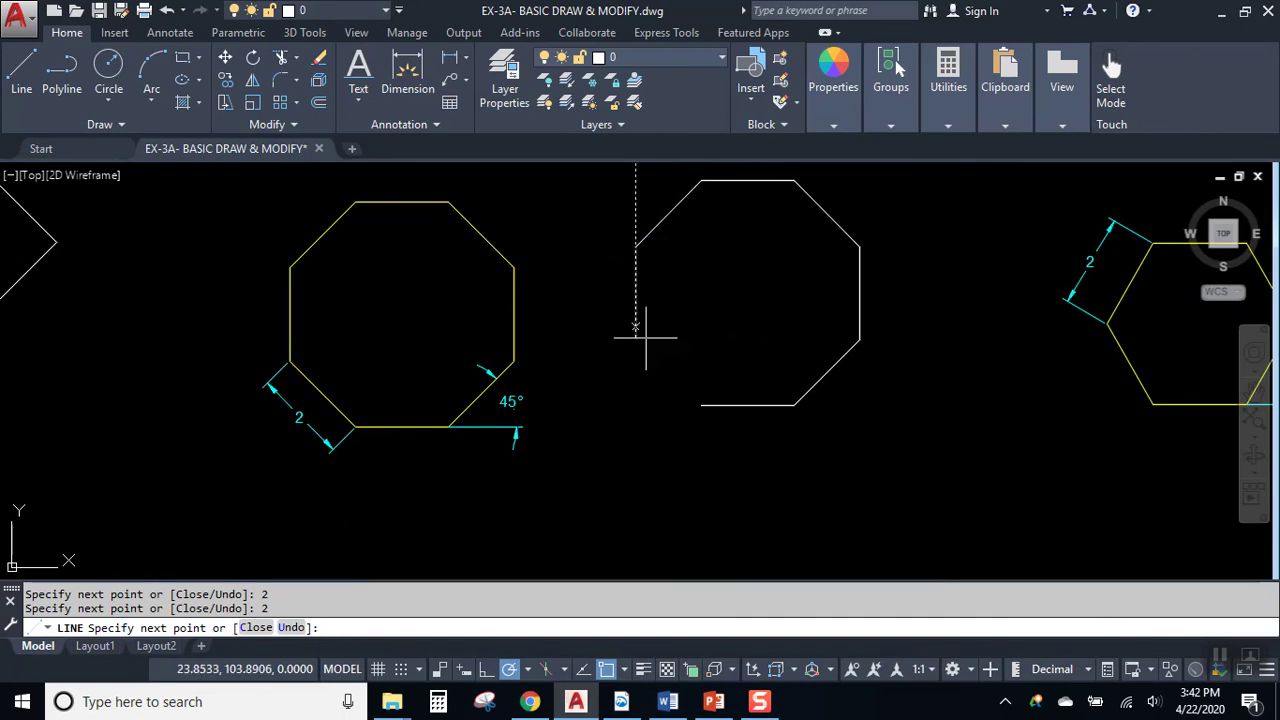
text(2)
key(Return)
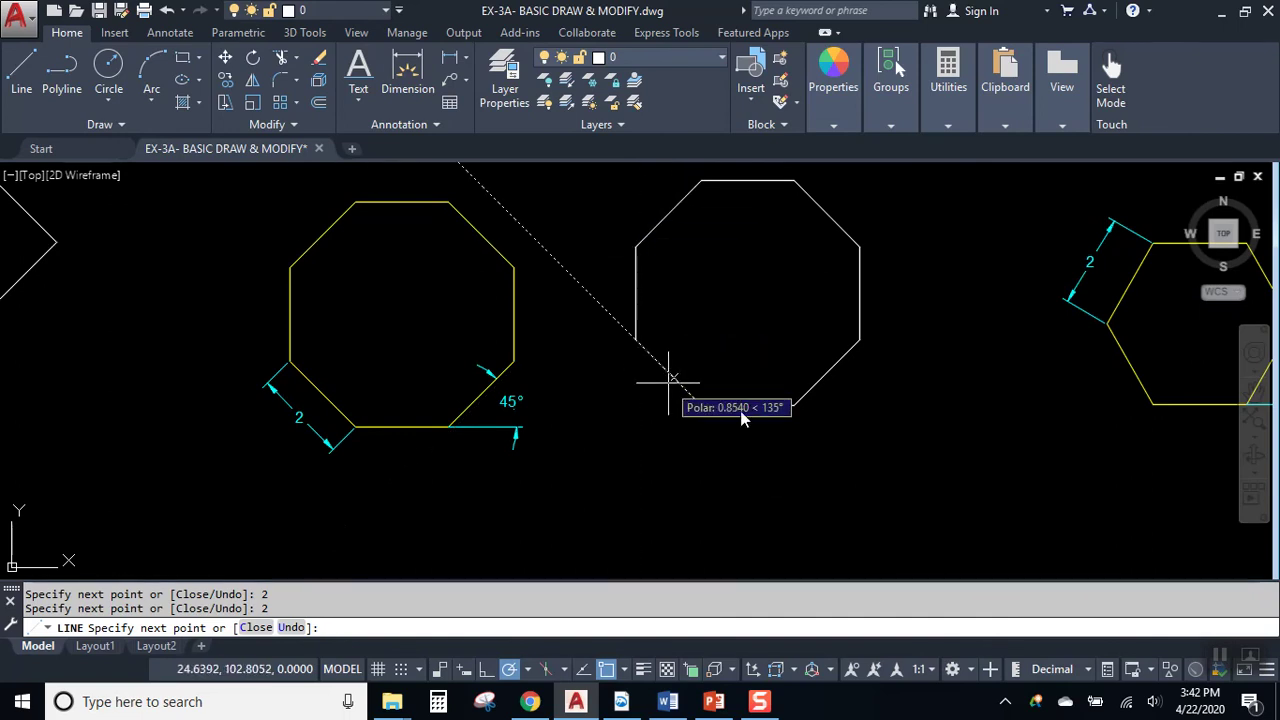
key(Escape)
Step: Set the polar tracking increment to 30 degrees for the hexagon with the 60° angle
mouse_move(707, 344)
middle_down()
mouse_move(703, 394)
mouse_move(789, 428)
middle_up()
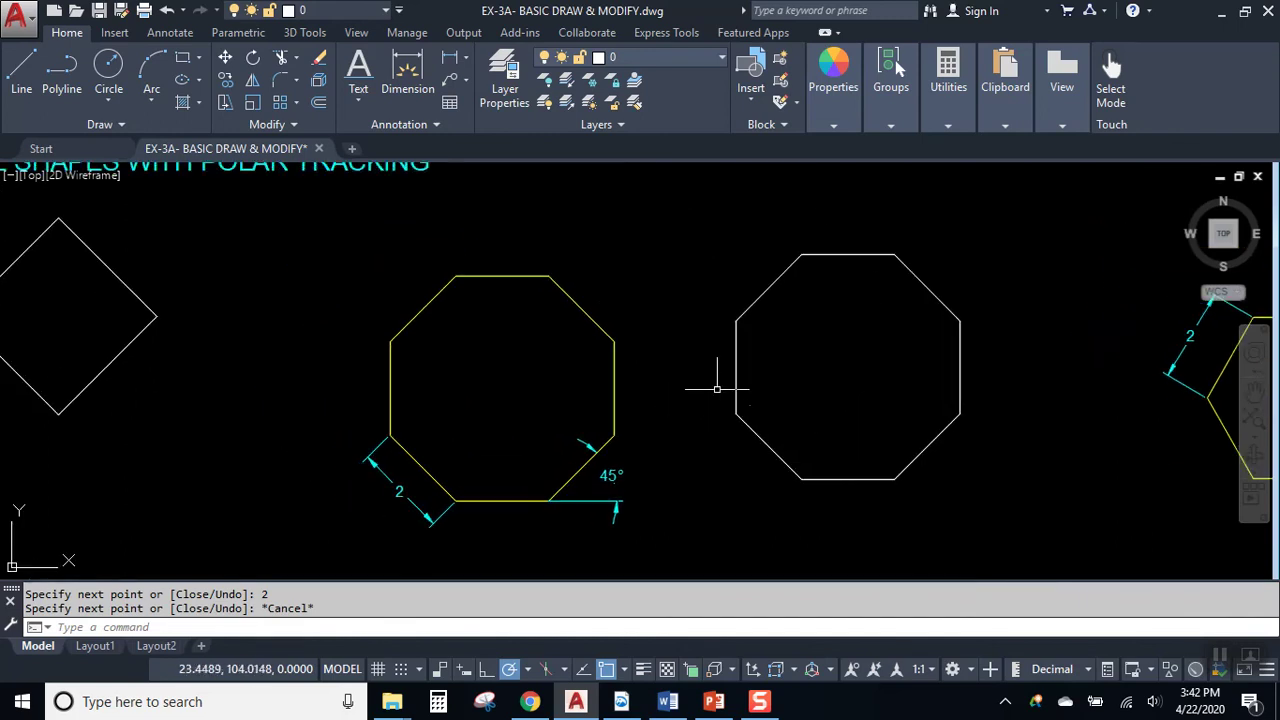
mouse_move(683, 351)
middle_down()
mouse_move(752, 312)
mouse_move(720, 323)
middle_up()
scroll(733, 315, down, 2)
middle_drag(946, 380, 646, 360)
scroll(811, 300, up, 5)
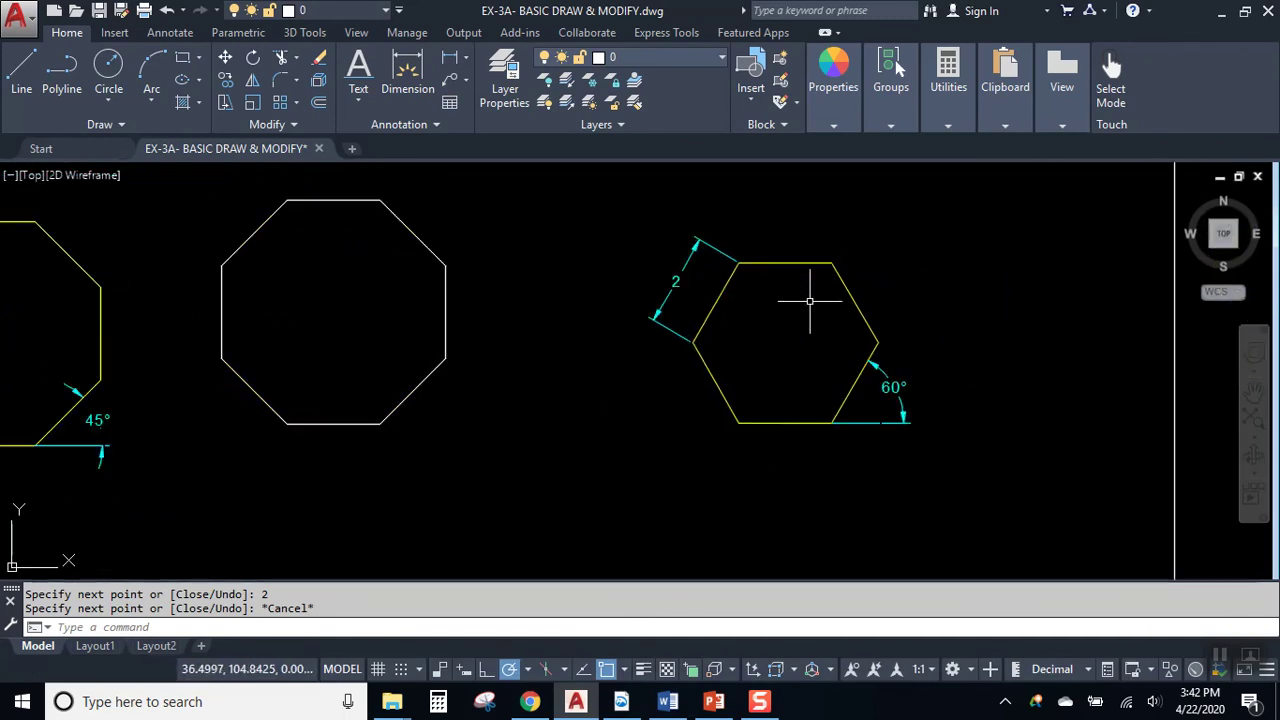
middle_drag(828, 336, 447, 310)
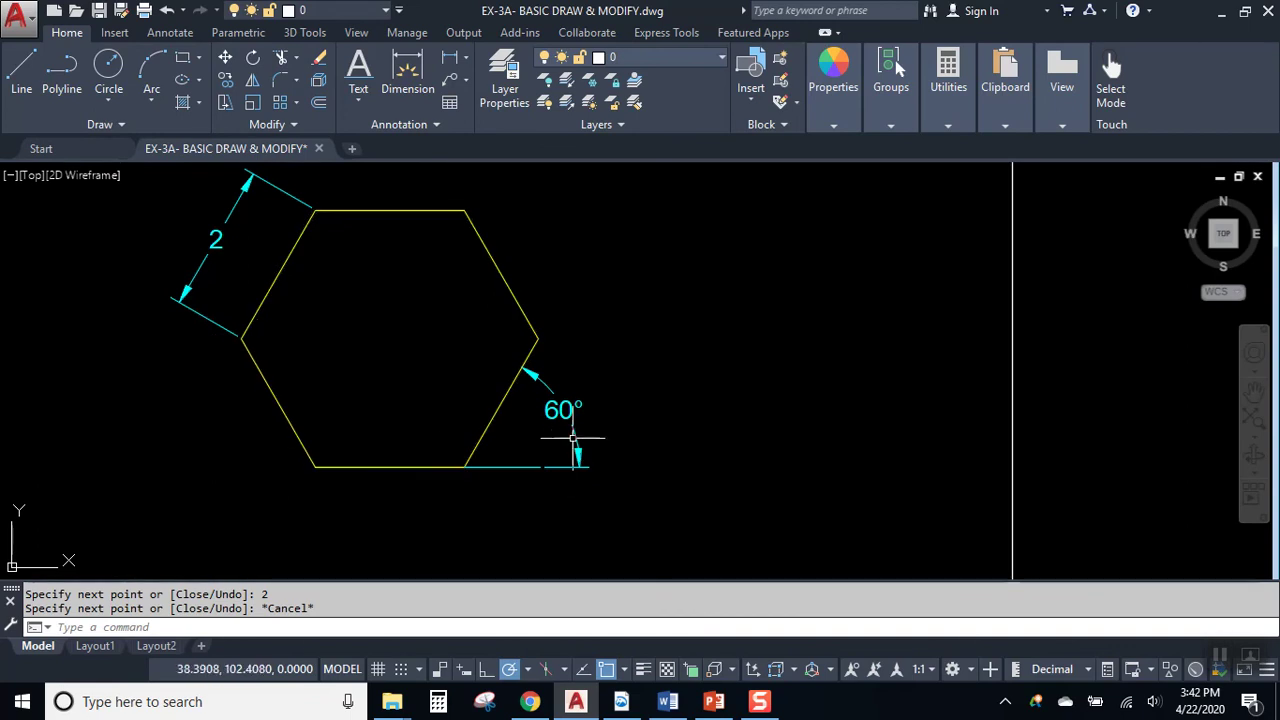
click(524, 669)
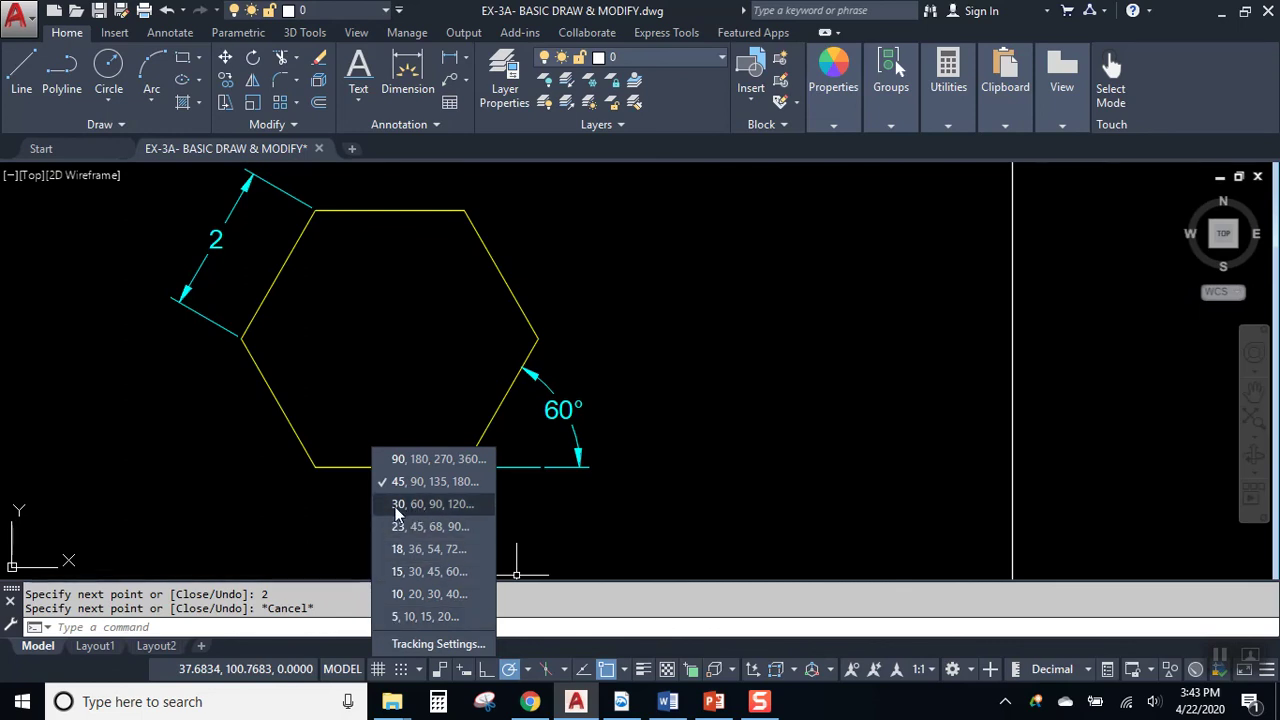
click(430, 507)
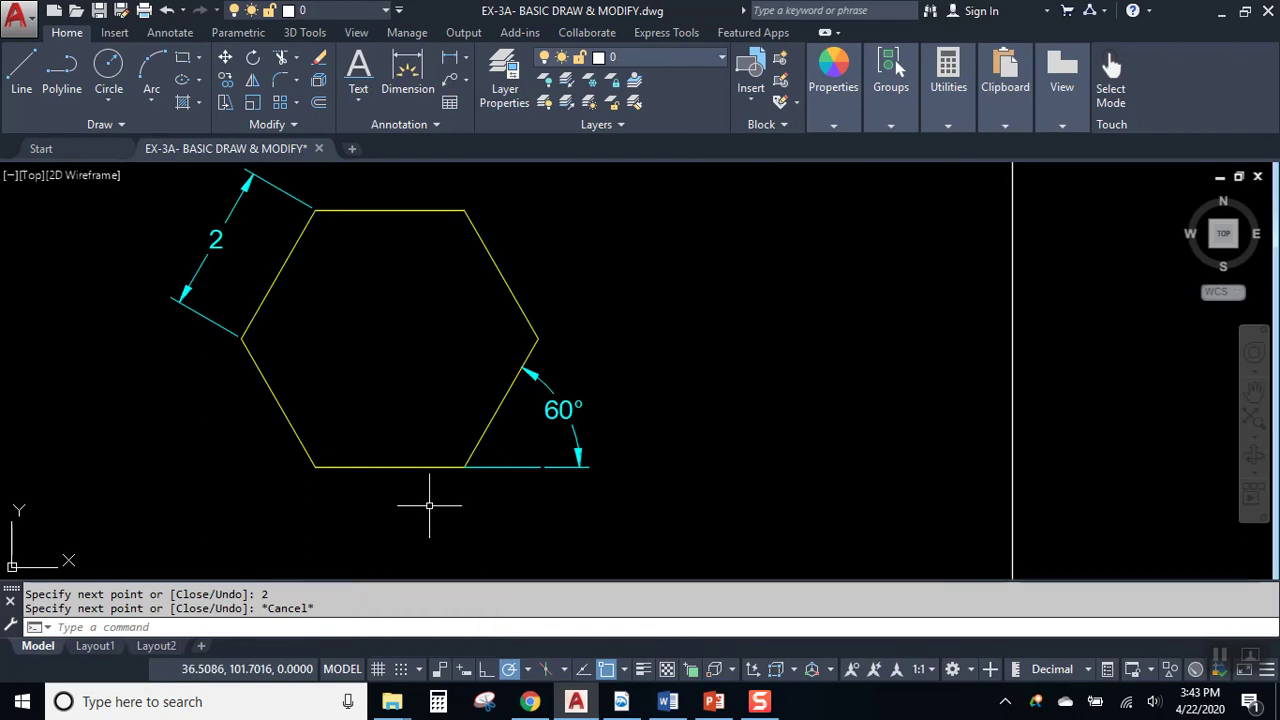
Step: Start a hexagon beside the dimensioned one with a 2-unit horizontal base line and a 2-unit side at 60°
click(20, 62)
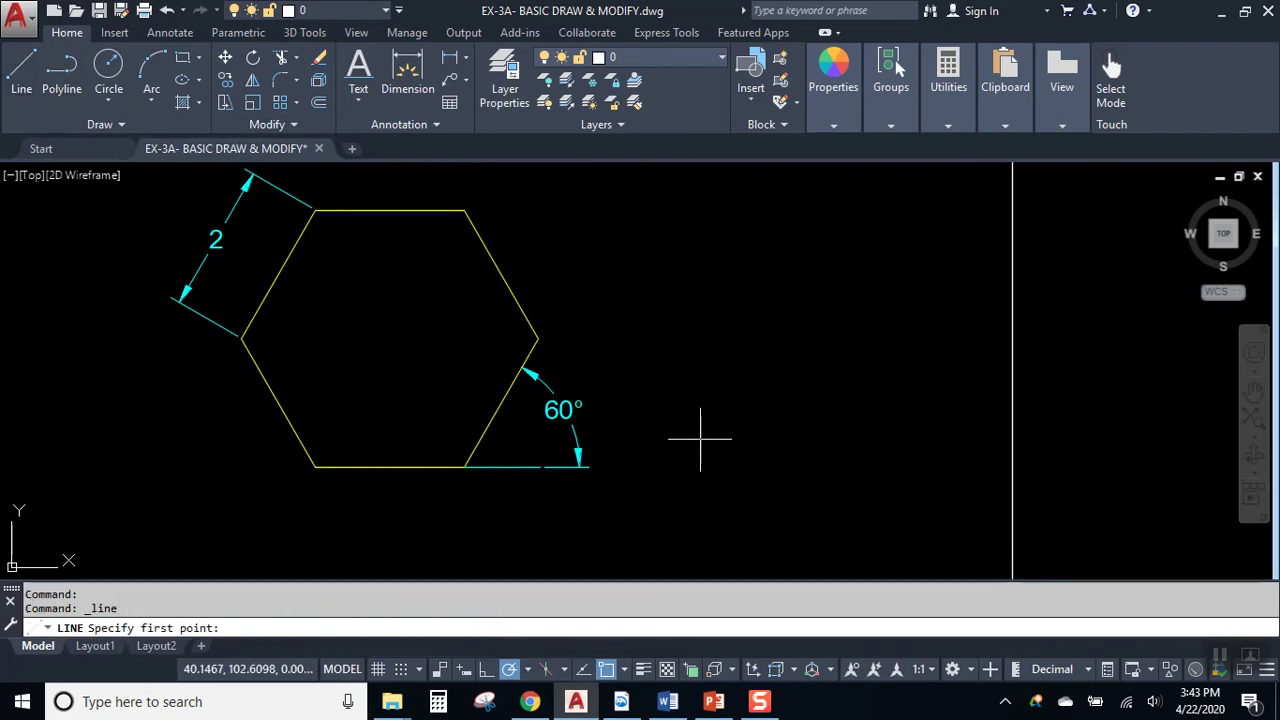
click(738, 457)
text(2)
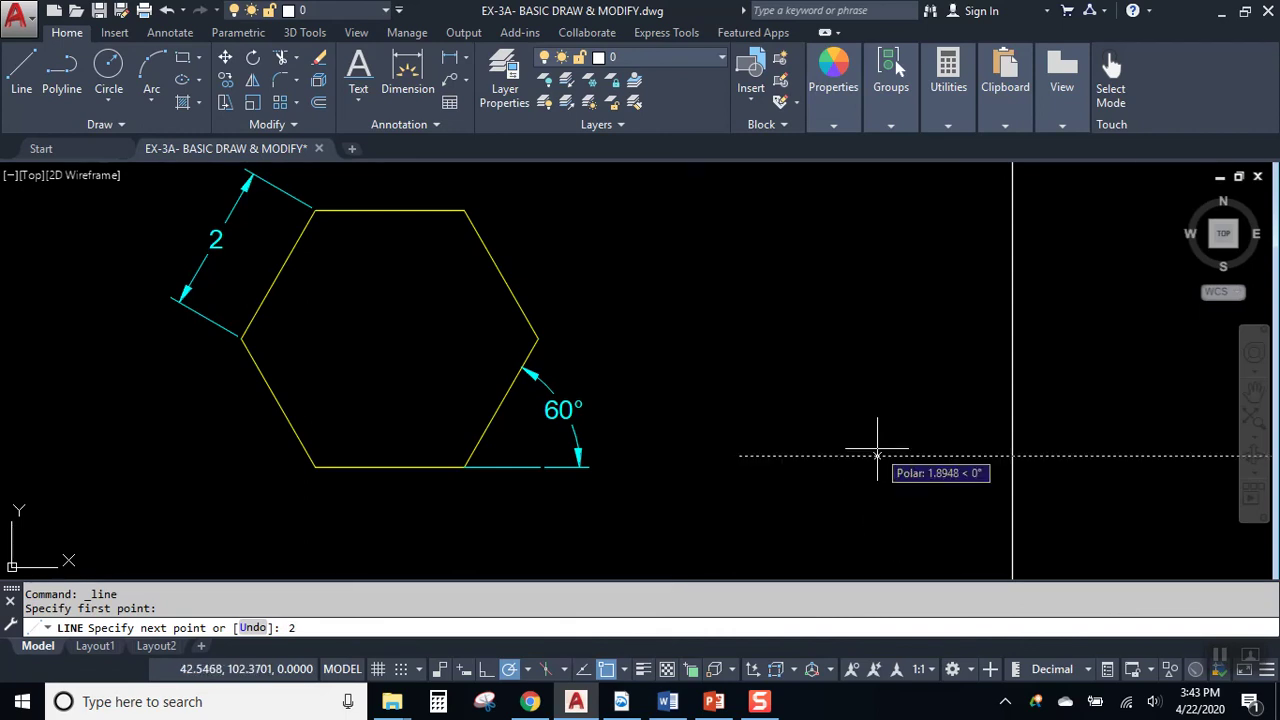
key(Return)
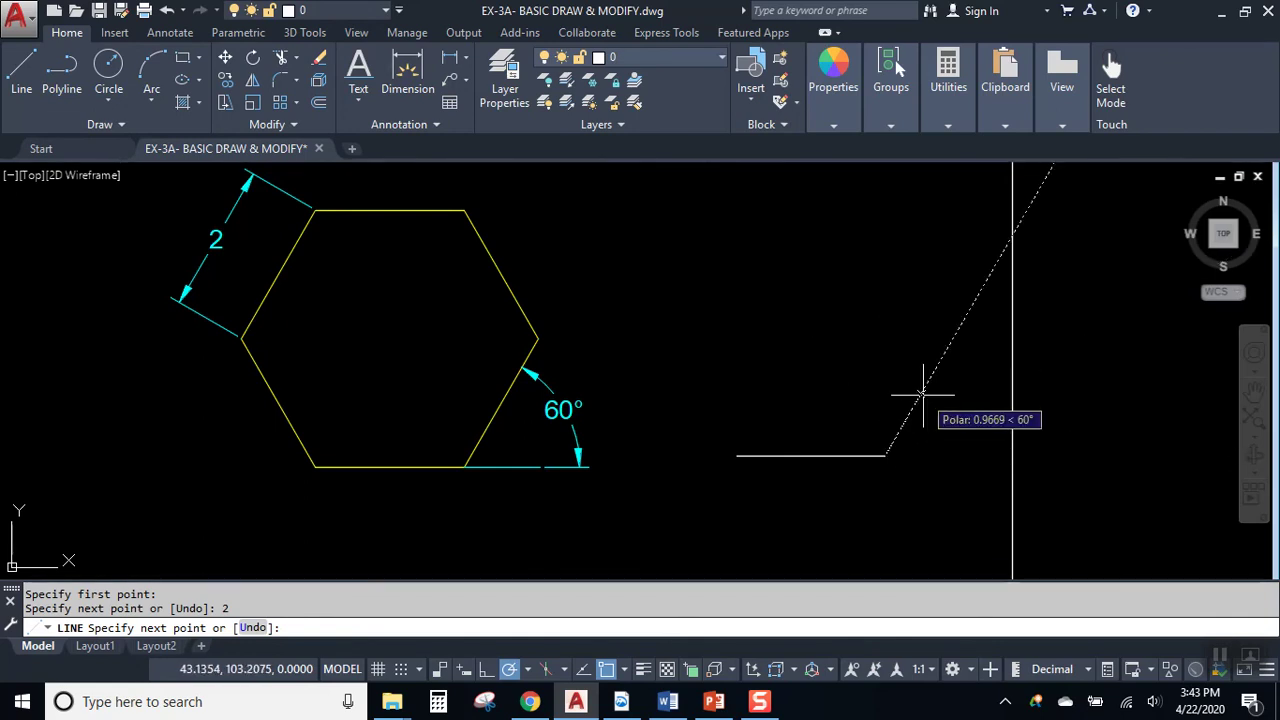
text(2)
key(Return)
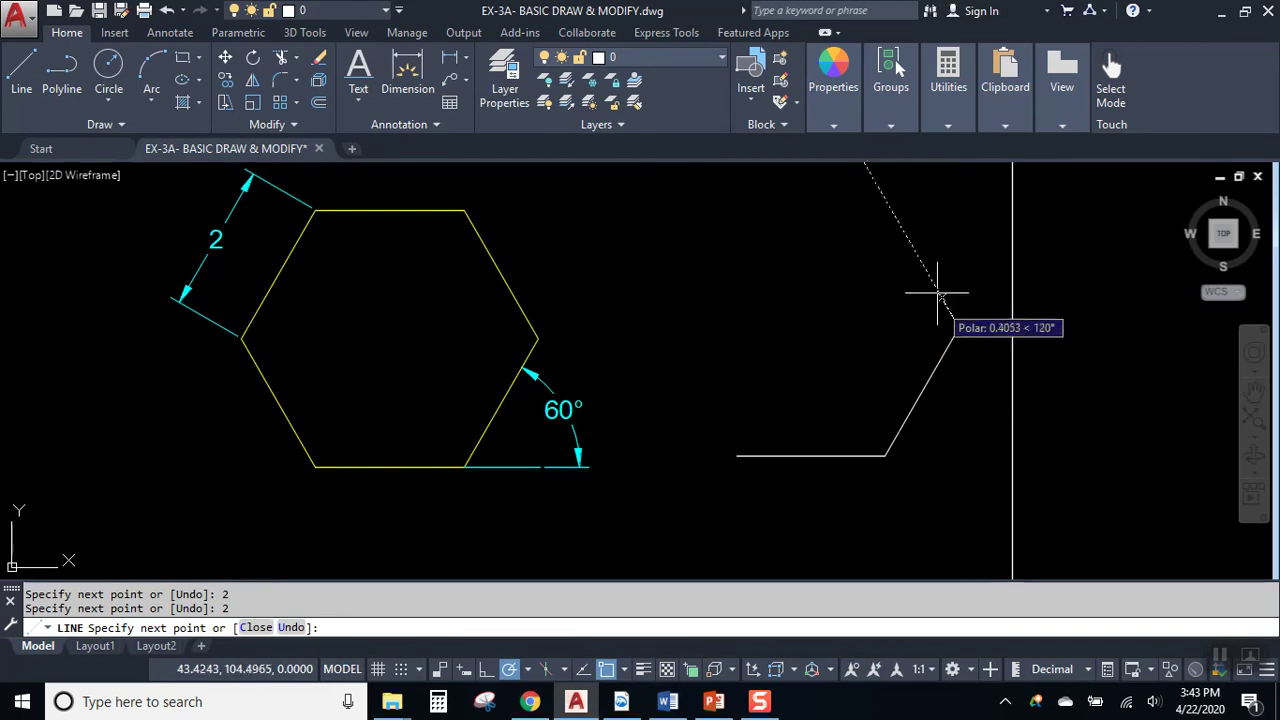
Step: Complete the hexagon with 2-unit sides at 120°, 180°, 240° and 300° back to its start, and end the line
middle_drag(953, 256, 945, 316)
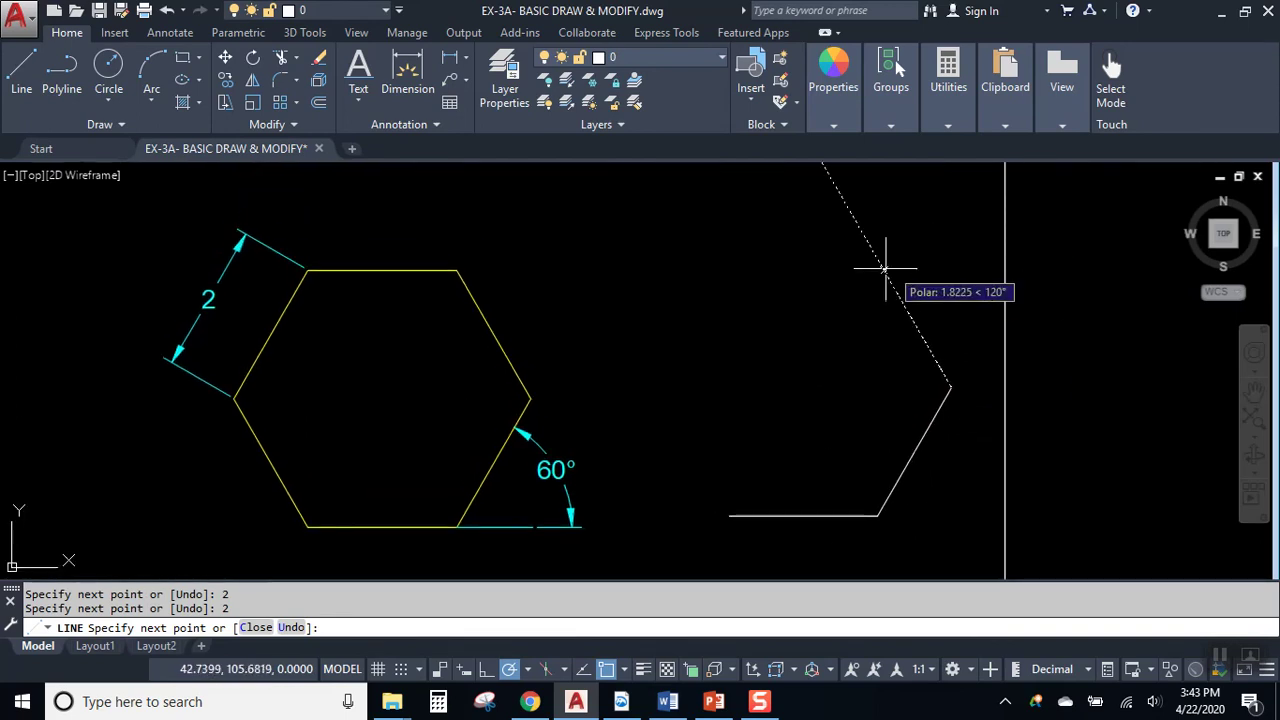
text(2)
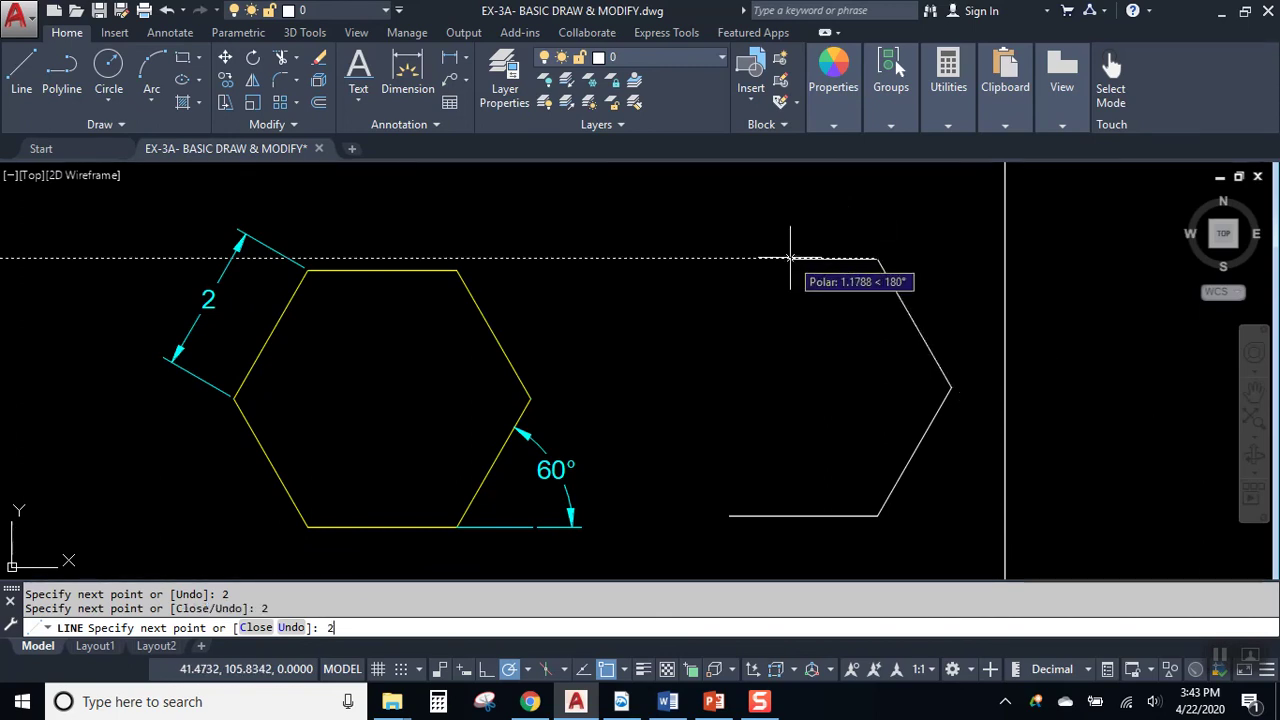
text(2)
key(Return)
text(2)
key(Return)
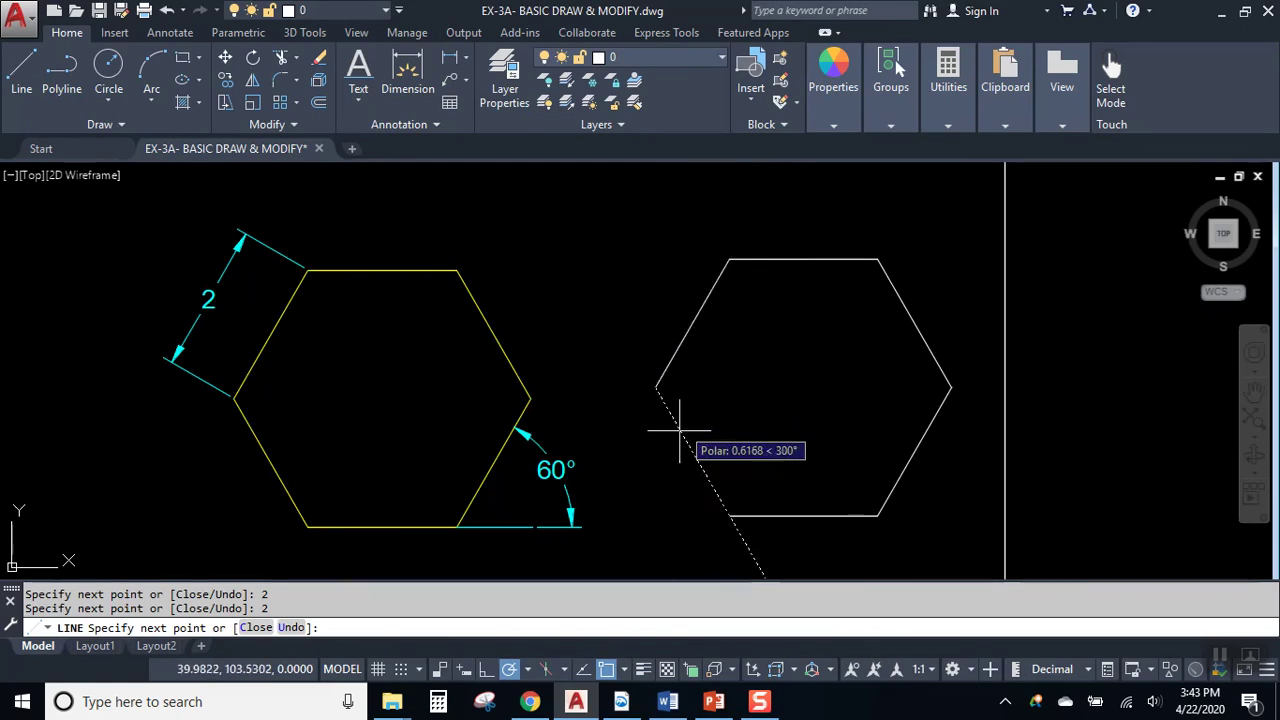
text(2)
key(Return)
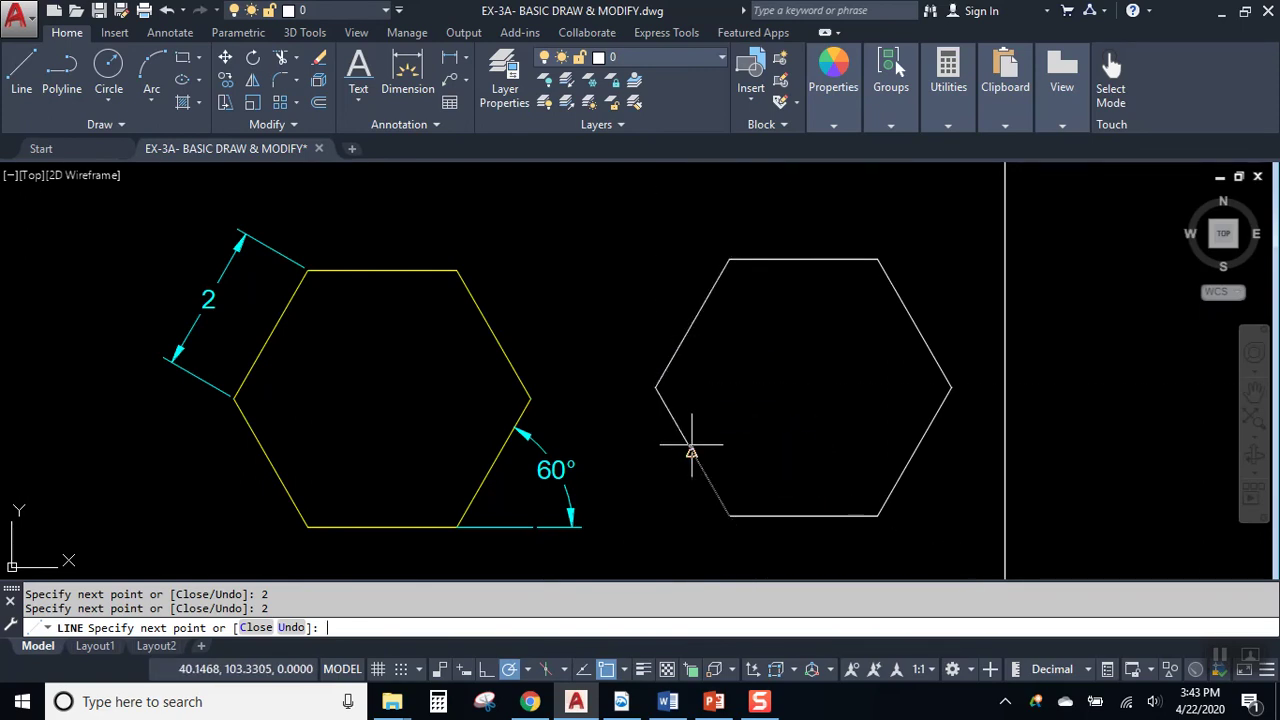
key(Escape)
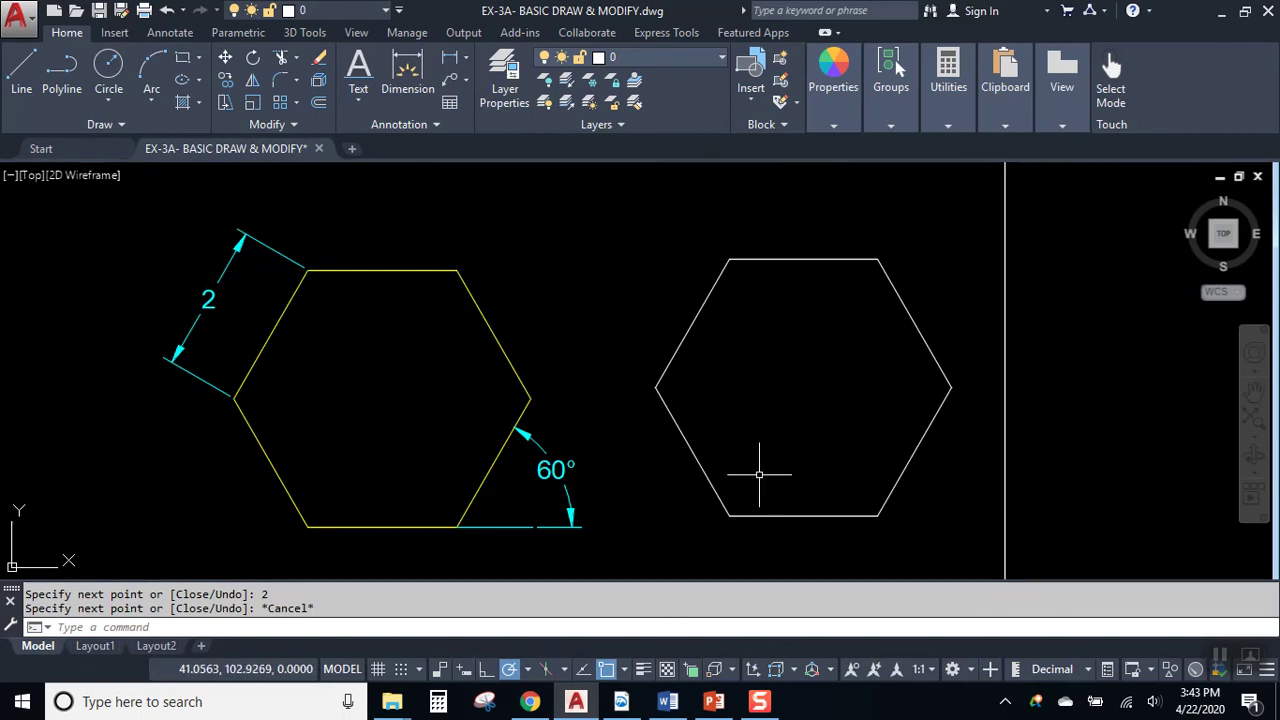
Step: Set the polar tracking increment to 45 degrees
scroll(776, 378, down, 2)
scroll(937, 429, down, 2)
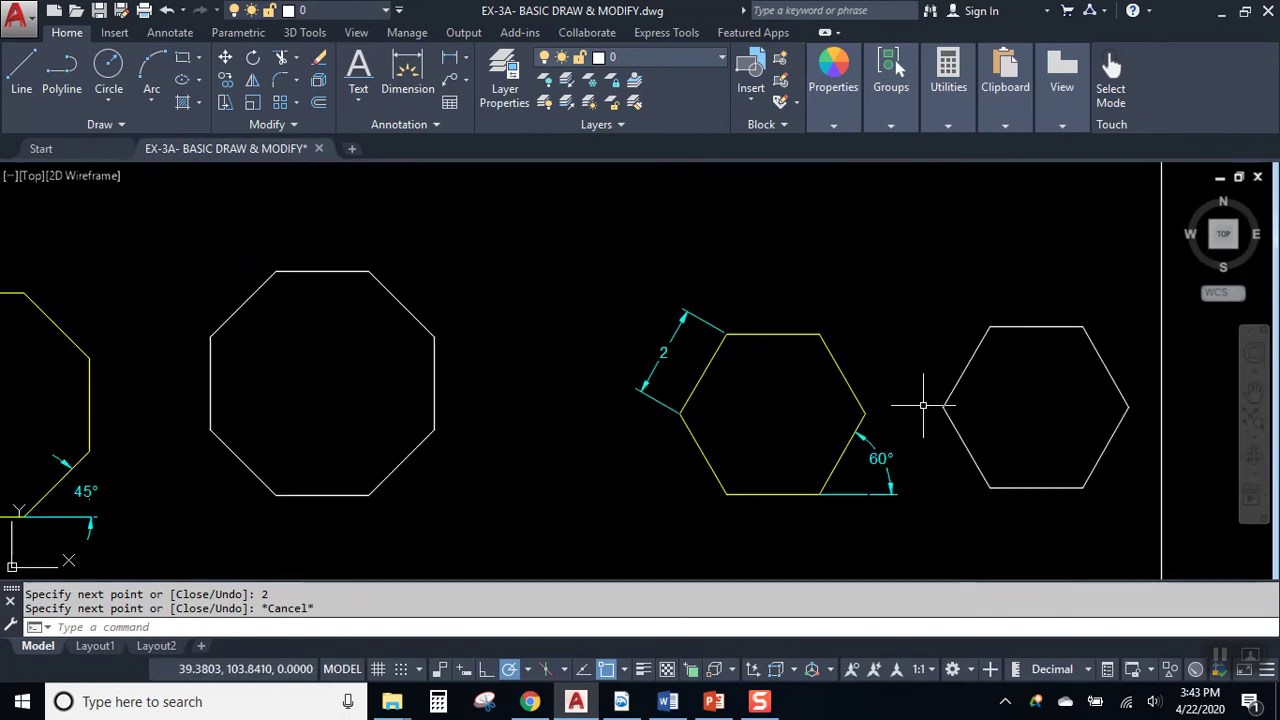
scroll(871, 414, up, 1)
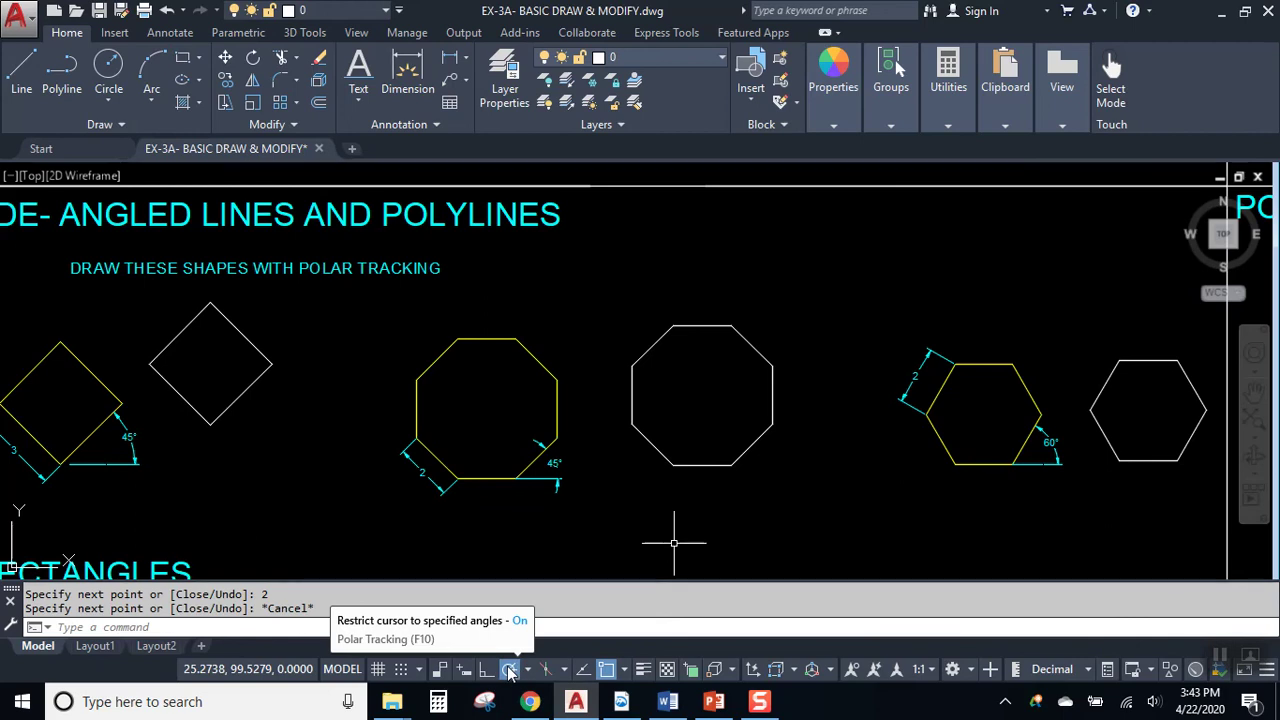
click(528, 672)
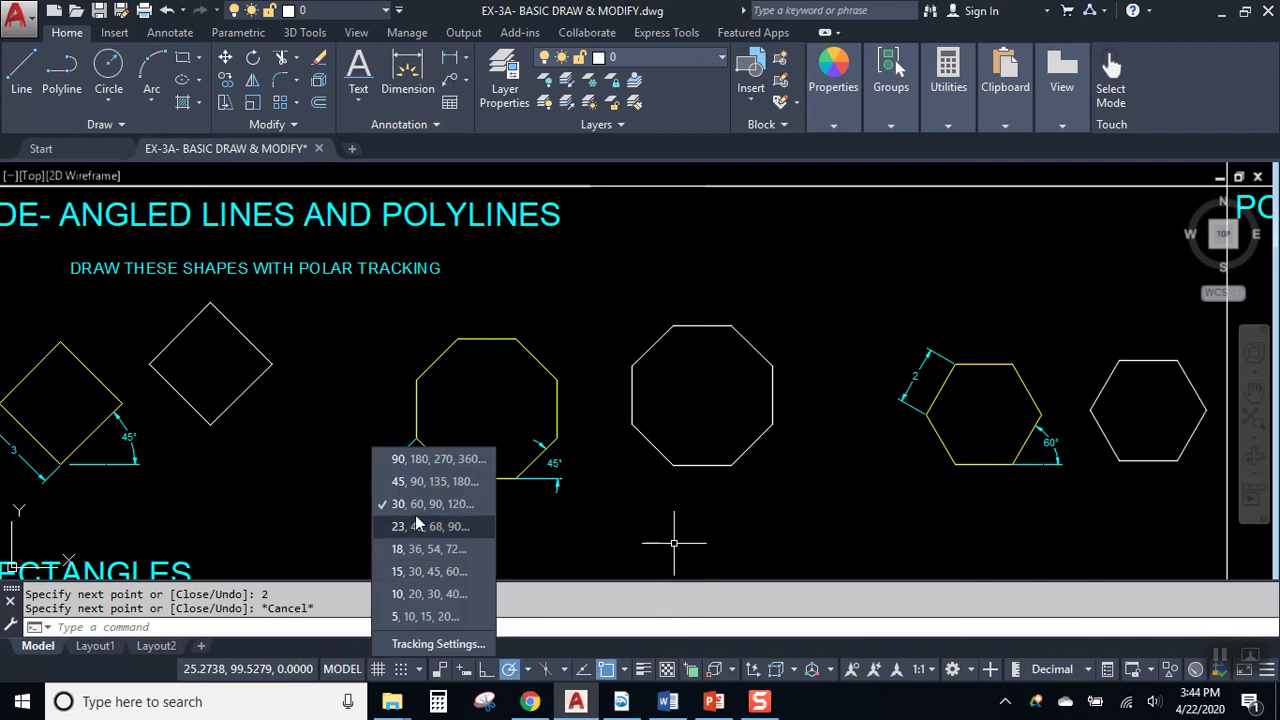
click(435, 481)
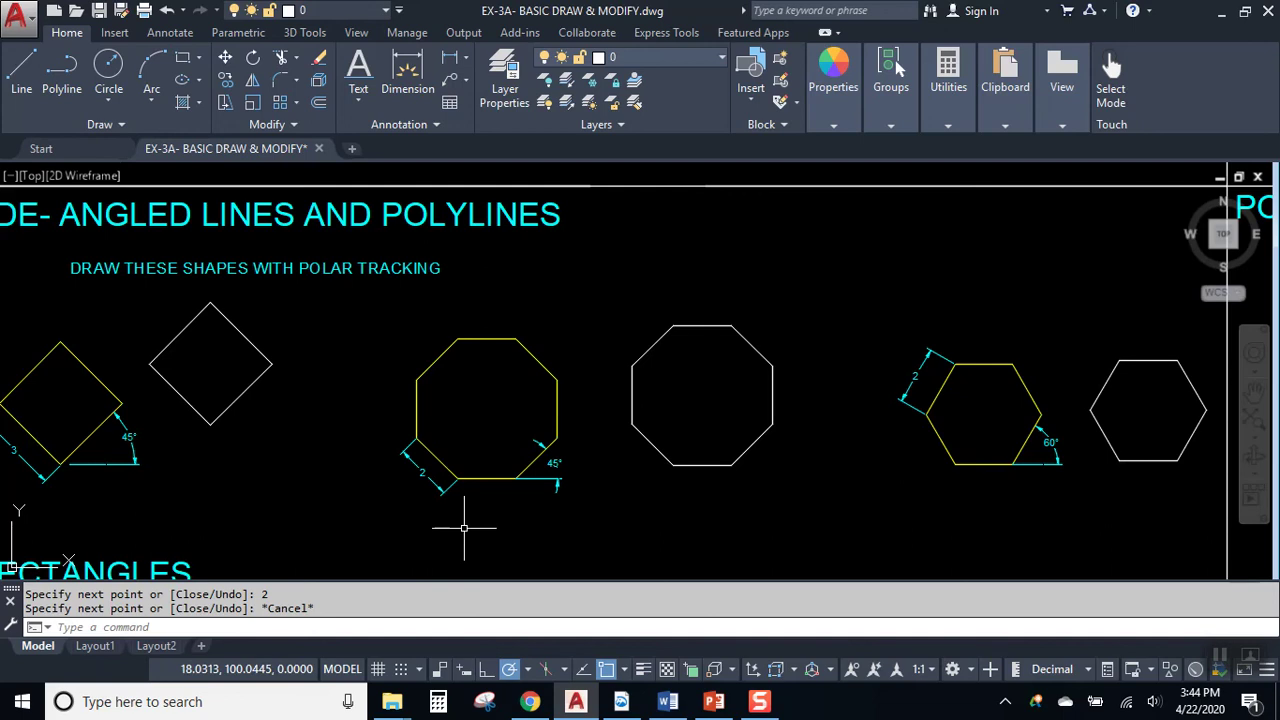
Step: Draw a trial line at a free angle above the white octagon and erase it
click(21, 70)
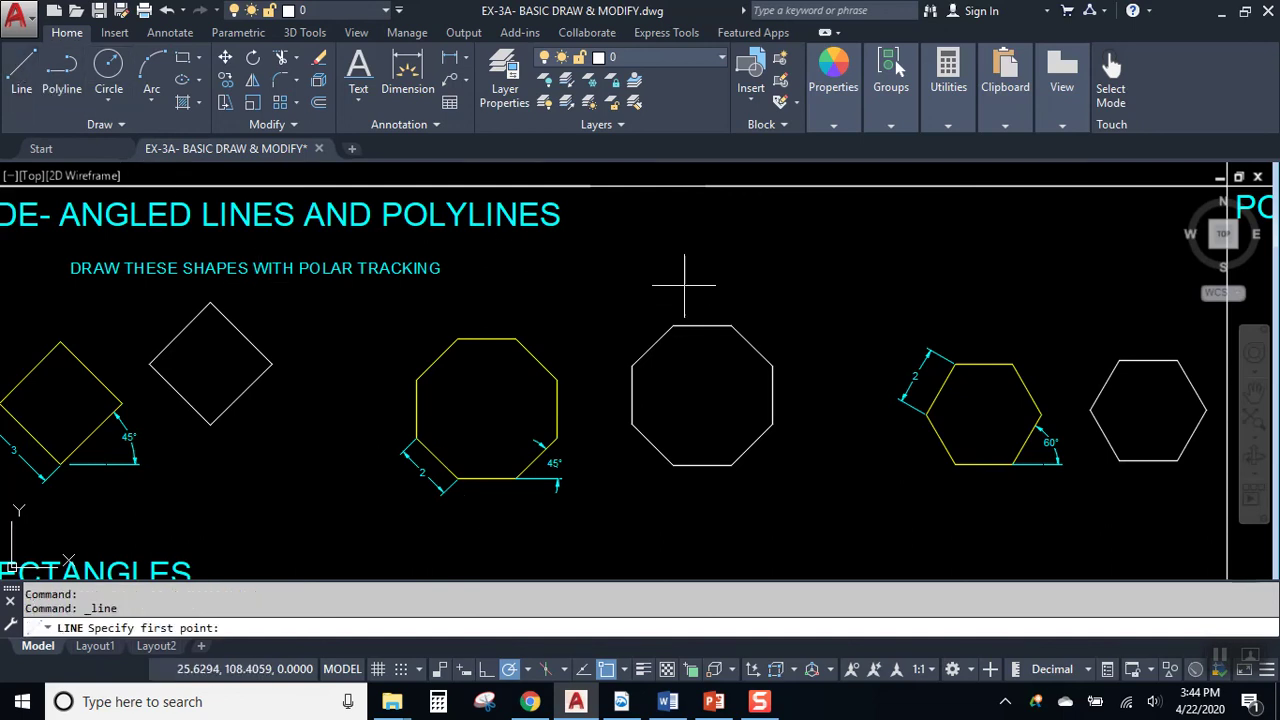
click(721, 285)
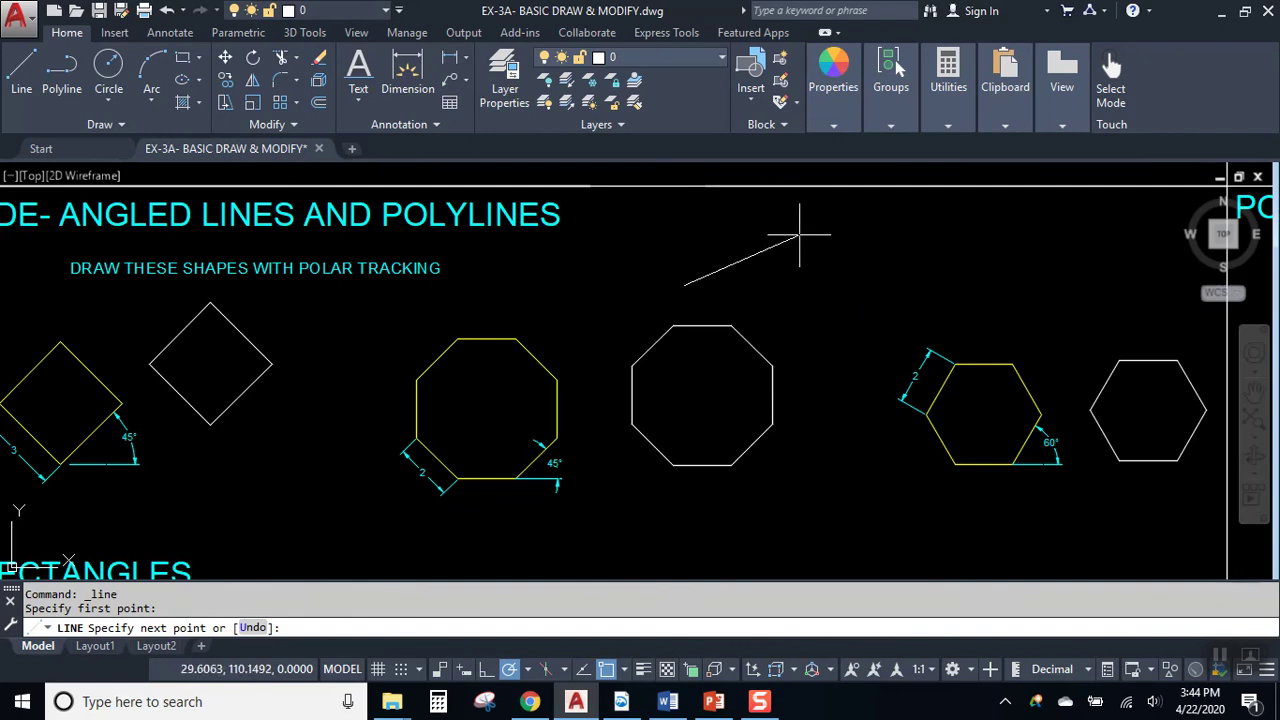
click(911, 216)
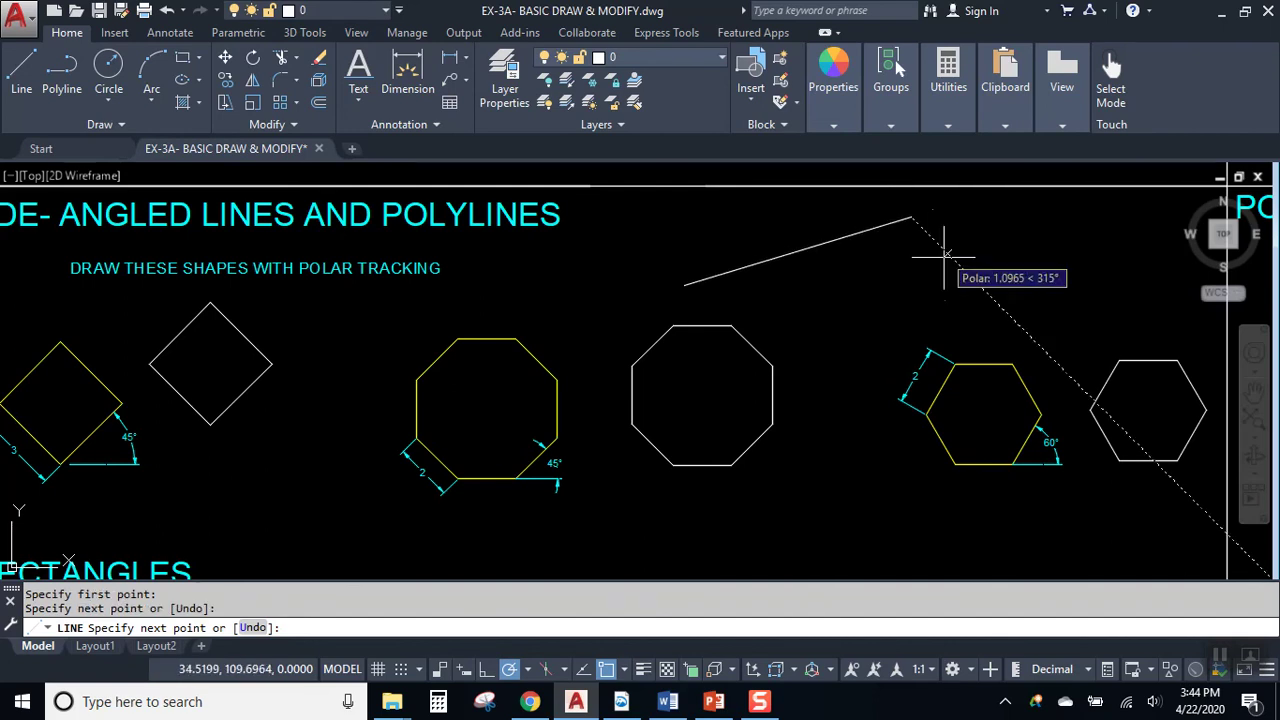
key(Escape)
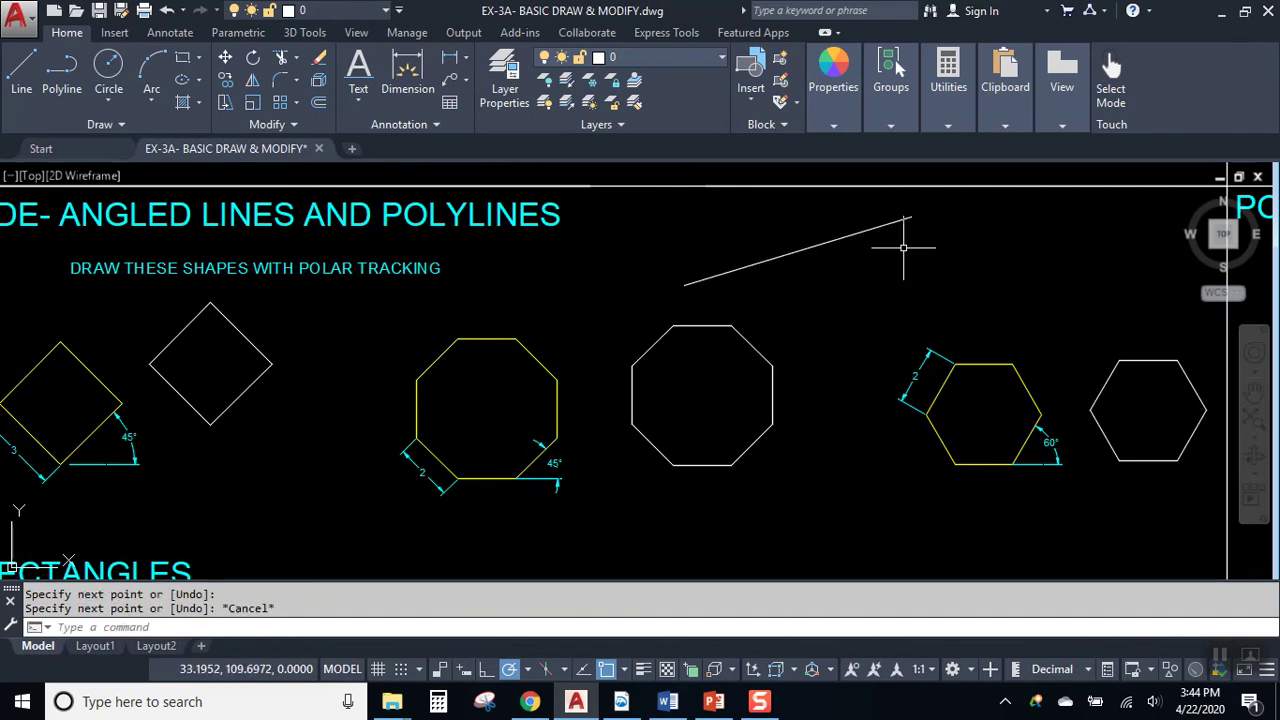
click(845, 235)
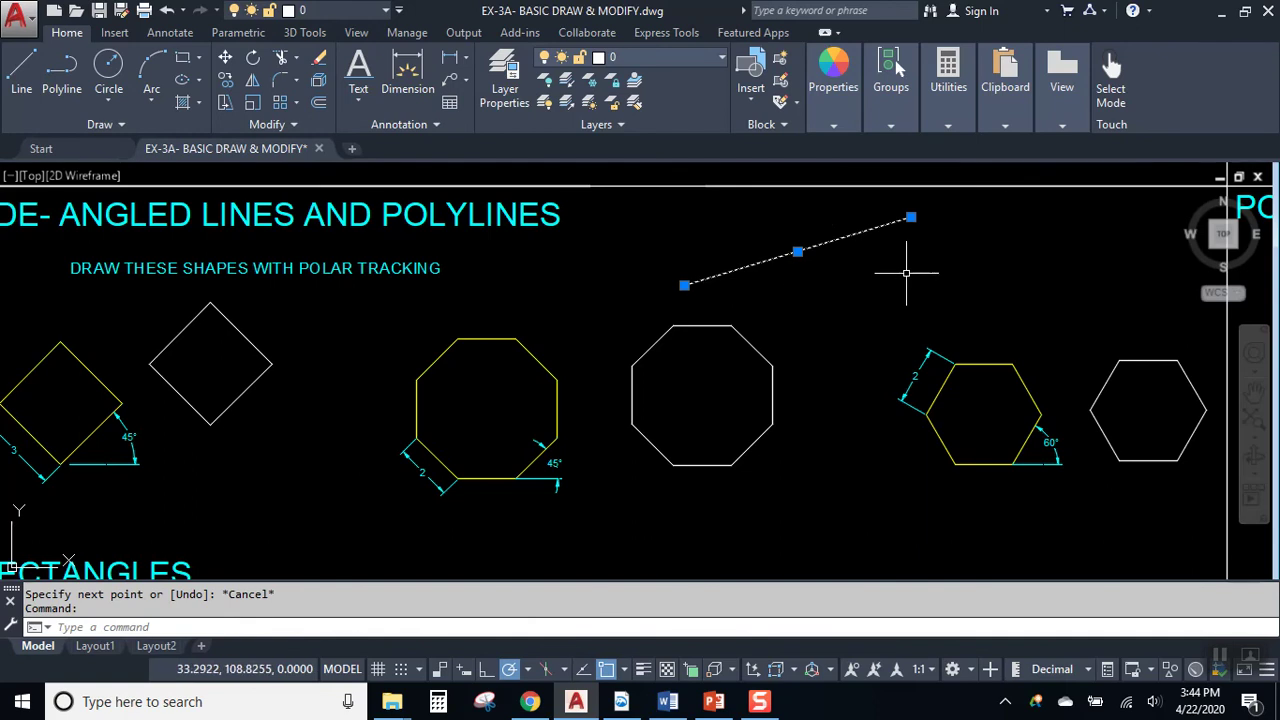
key(Delete)
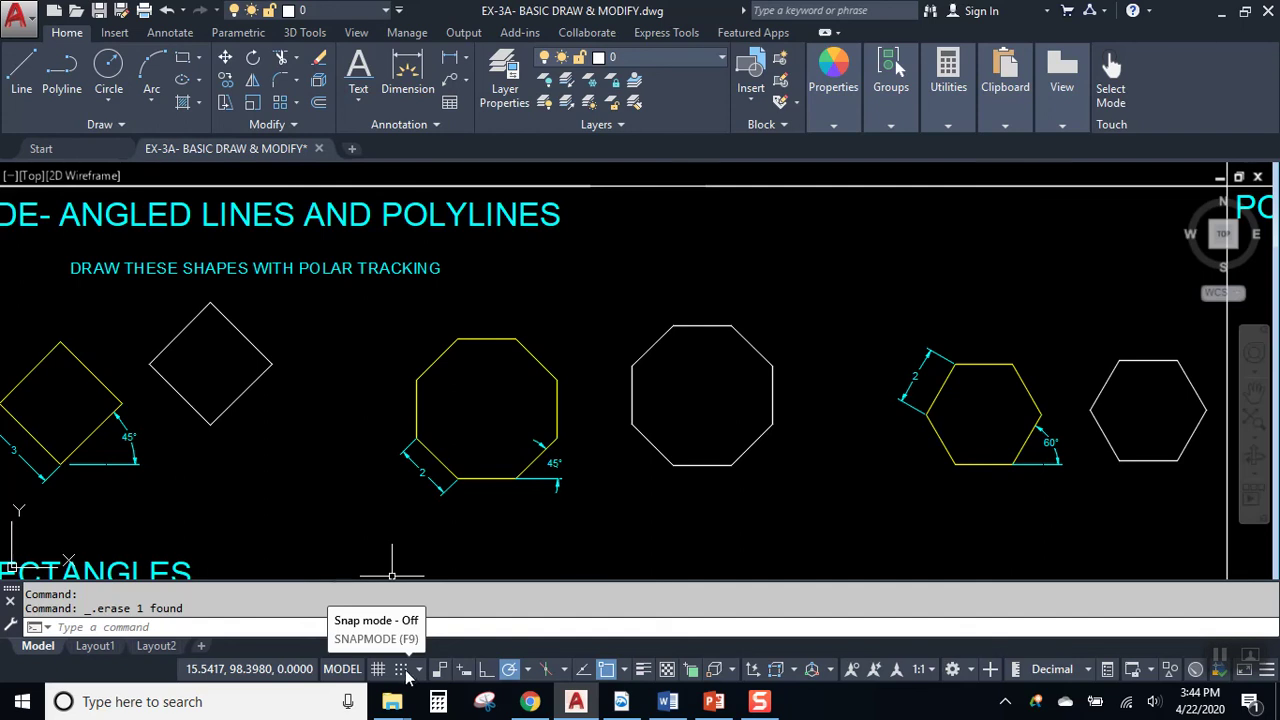
click(571, 536)
mouse_move(652, 520)
middle_down()
mouse_move(731, 471)
mouse_move(657, 437)
middle_up()
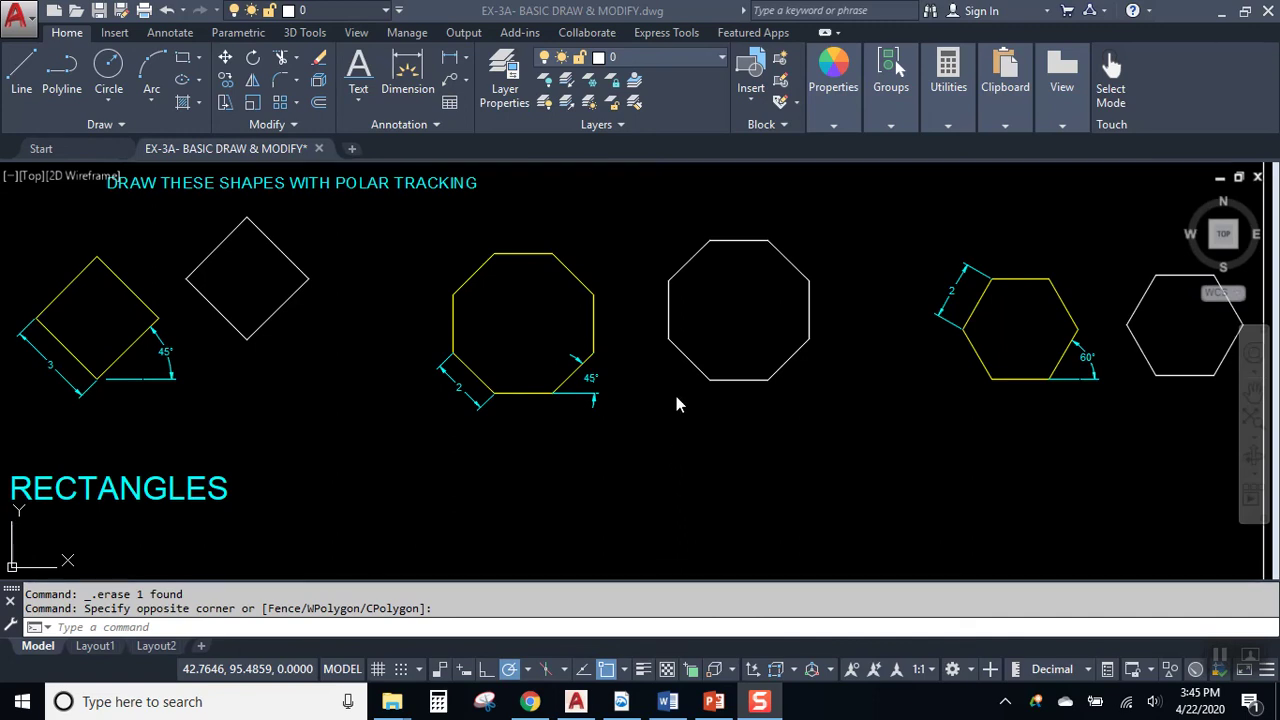
mouse_move(765, 705)
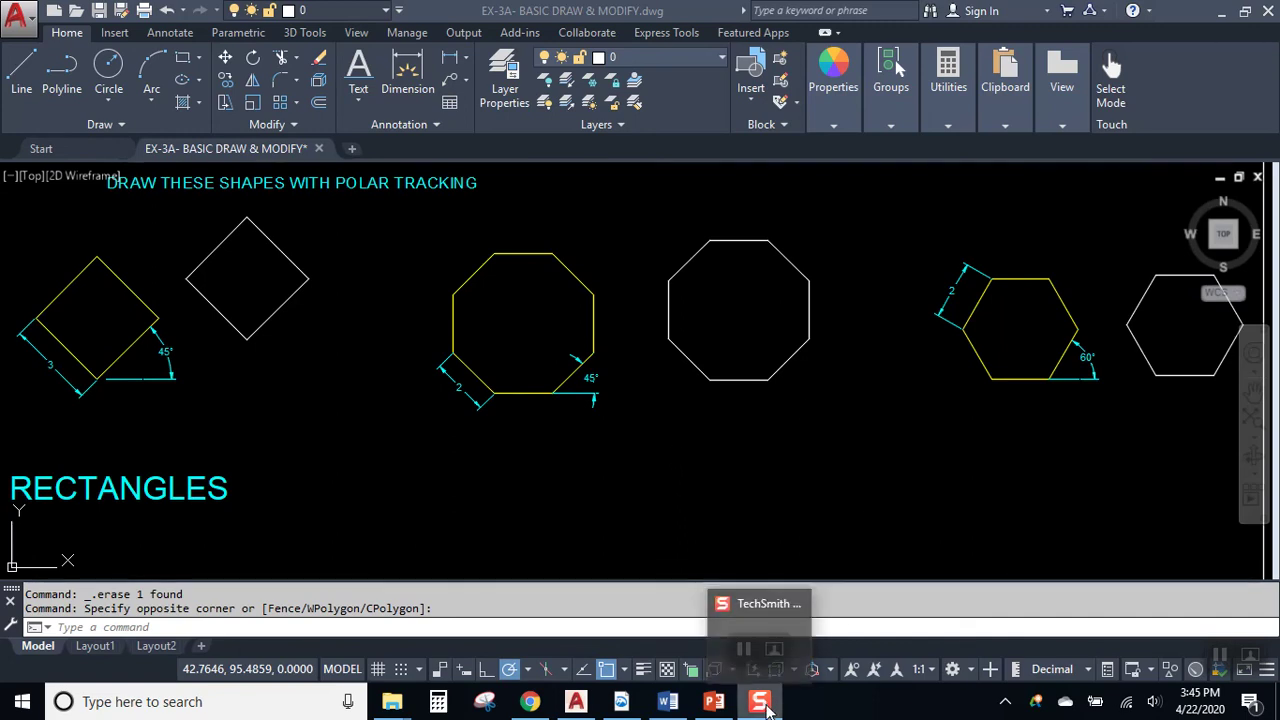